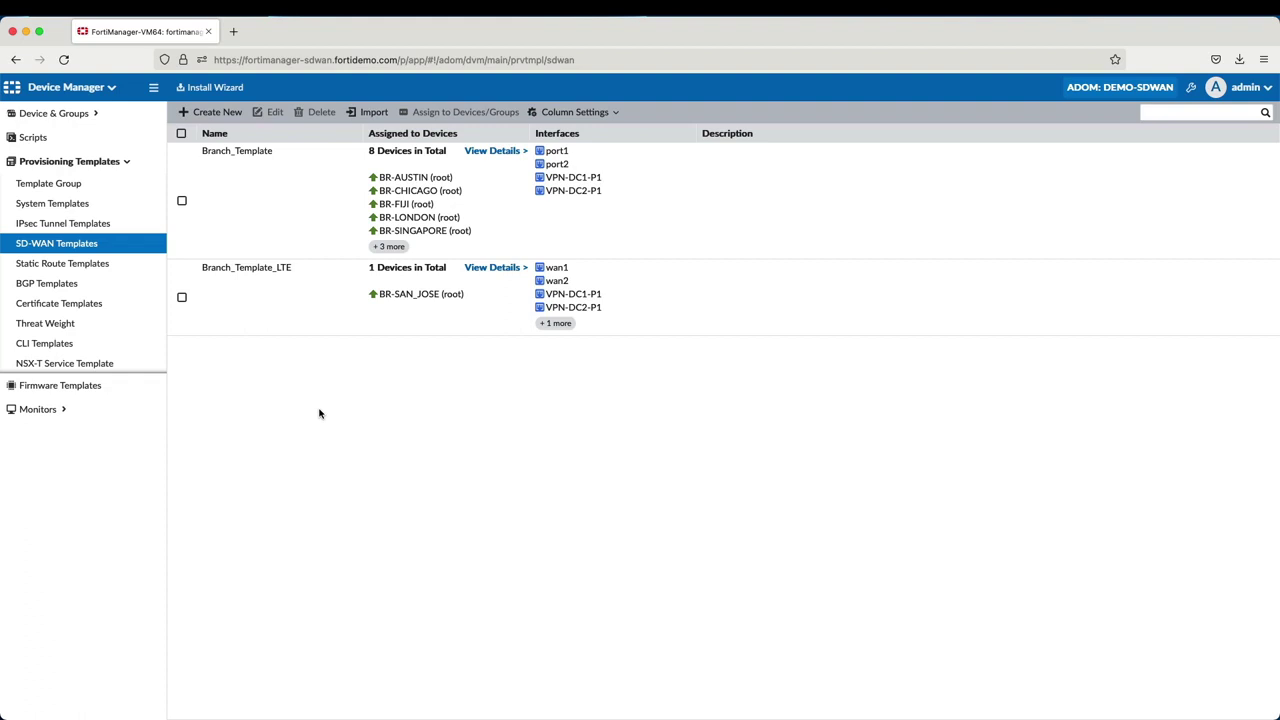
Review the existing BGP templates, IPsec tunnel templates and template groups among the provisioning templates.
click(55, 287)
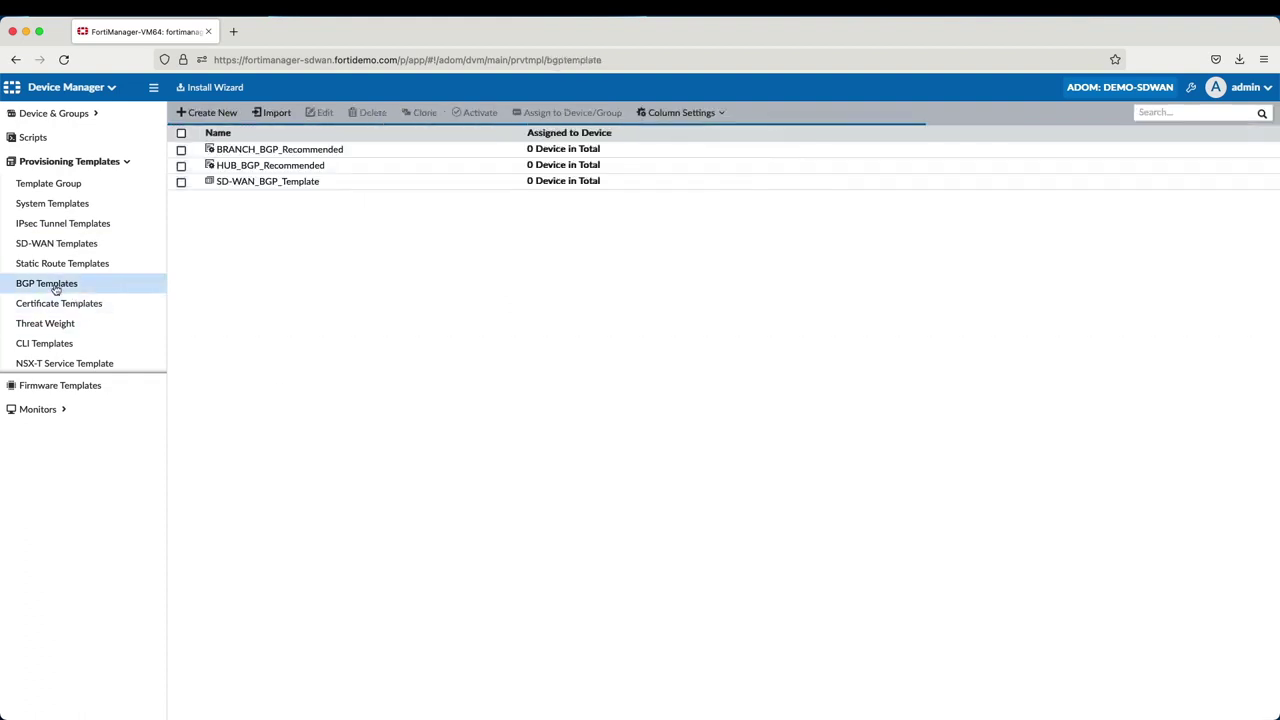
click(58, 224)
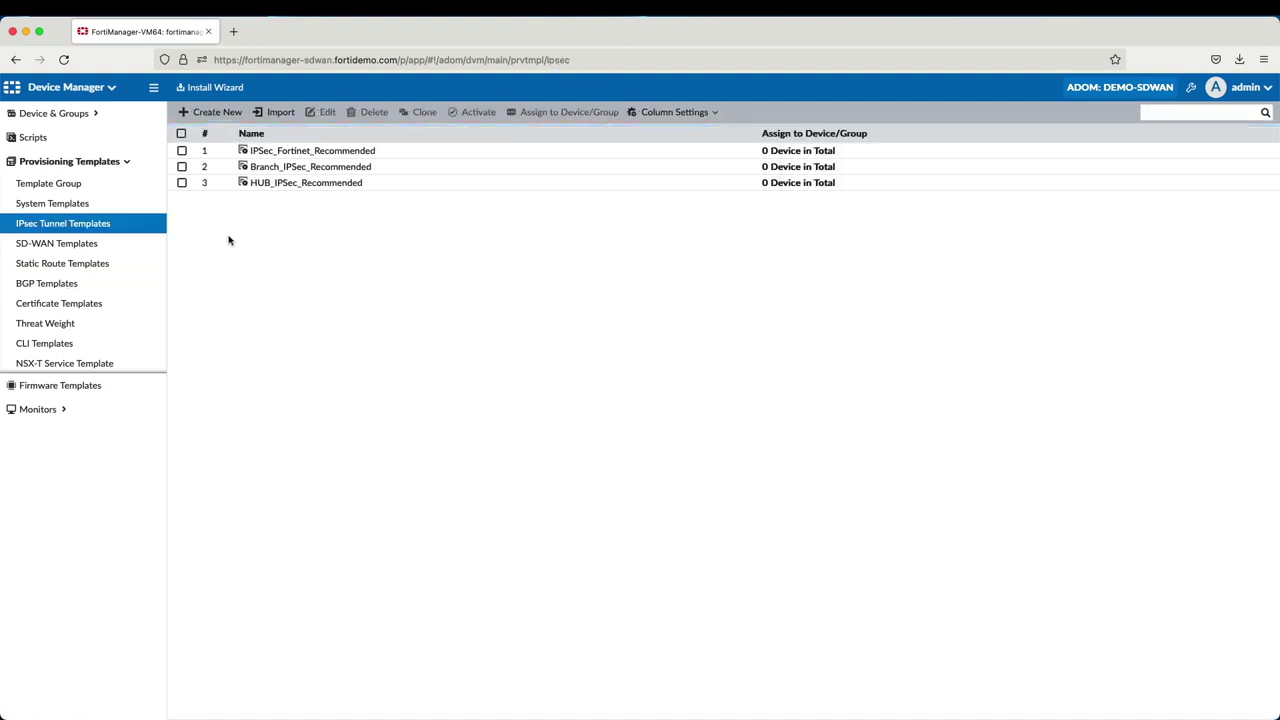
click(58, 190)
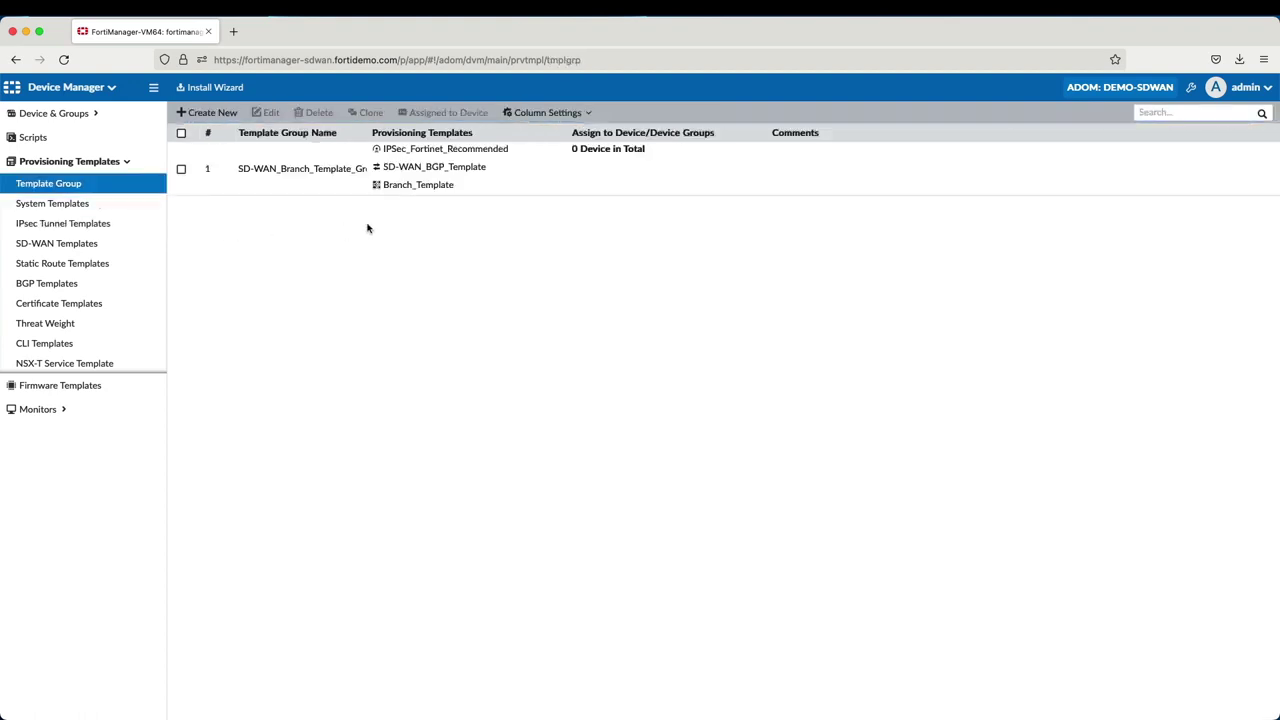
mouse_move(670, 185)
Open the SD-WAN template Branch_Template for editing and examine its interface members, performance SLAs and SD-WAN rules.
click(62, 246)
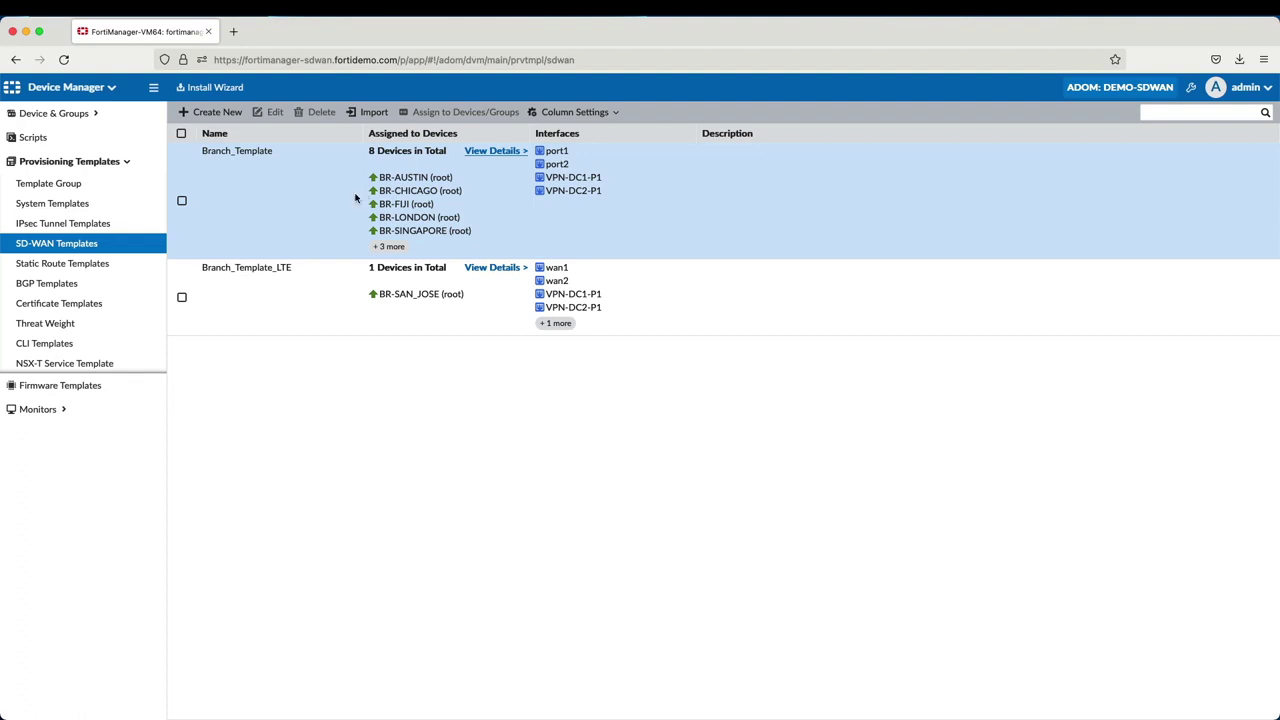
double_click(355, 197)
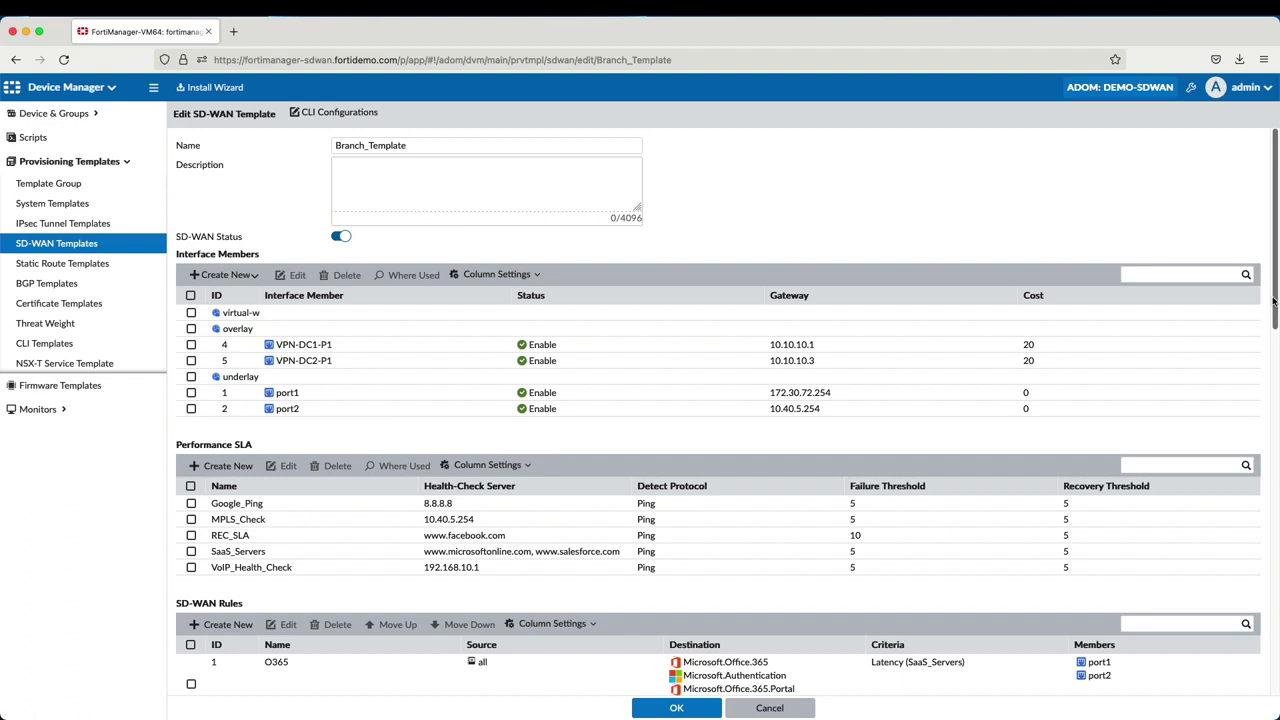
scroll(336, 338, down, 3)
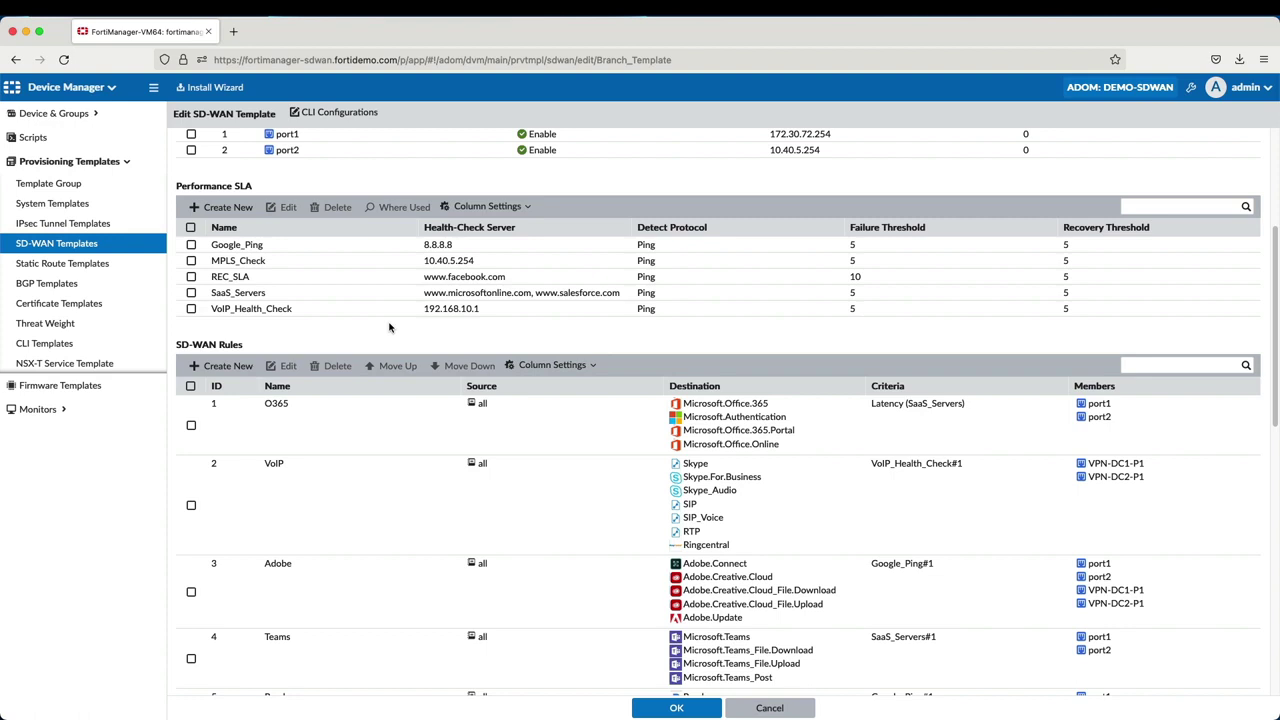
Try the Passive and Prefer Passive probe modes in the SaaS_Servers performance SLA, and discard the changes.
click(440, 292)
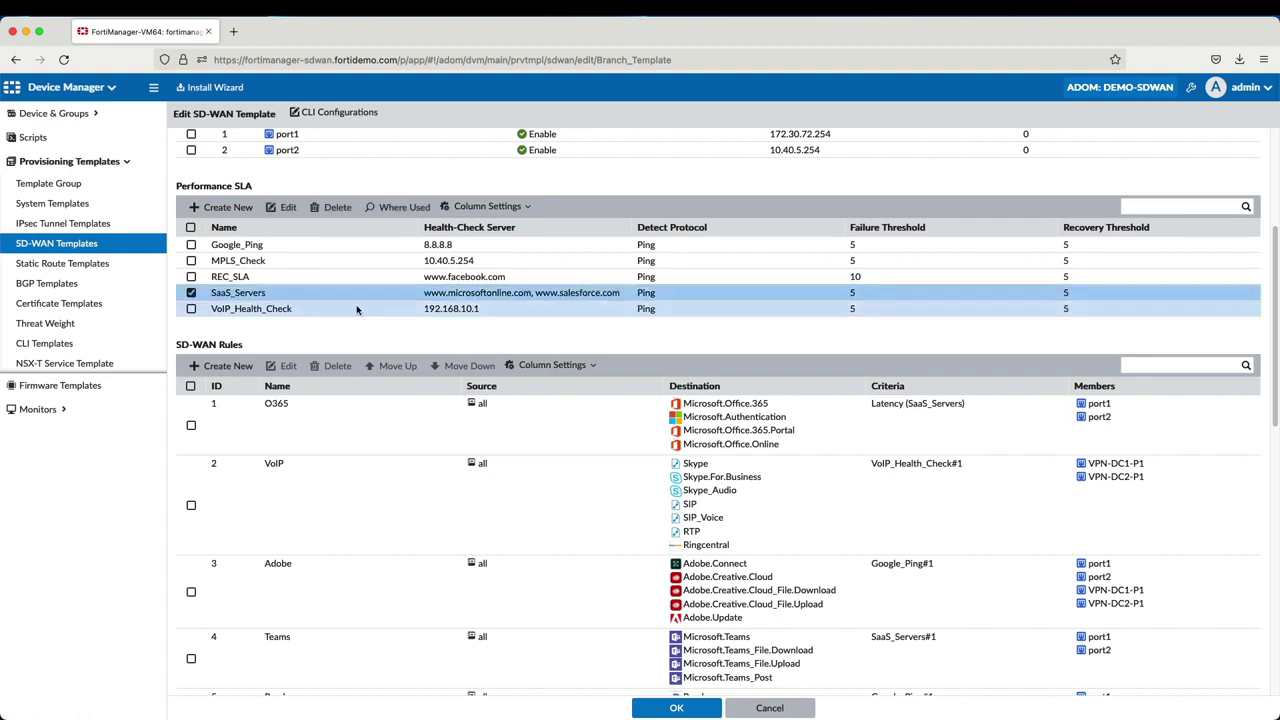
double_click(443, 292)
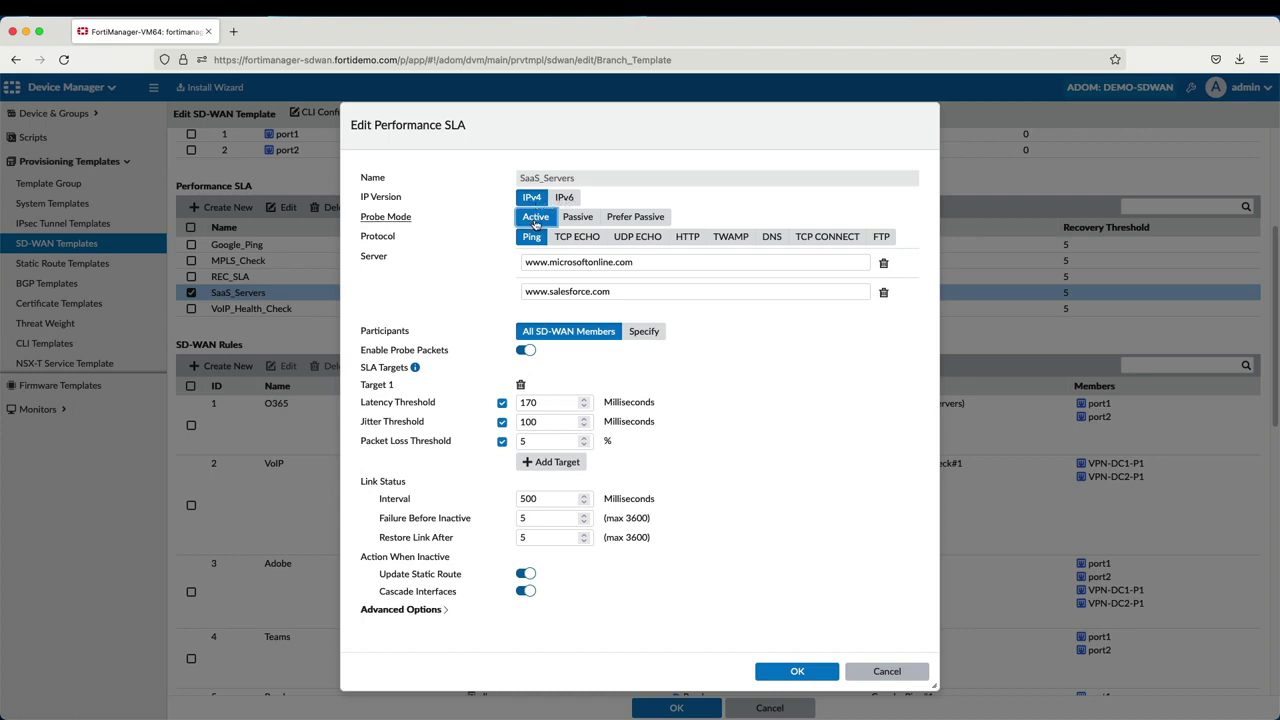
click(567, 219)
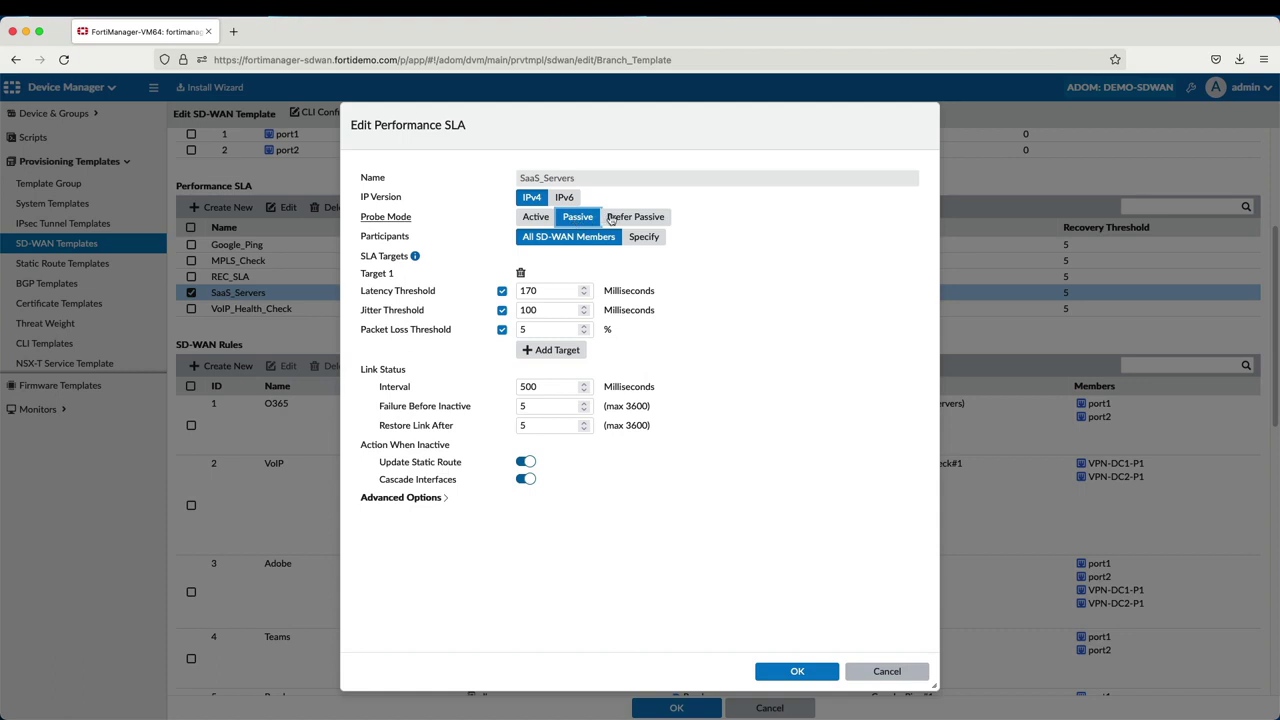
click(614, 219)
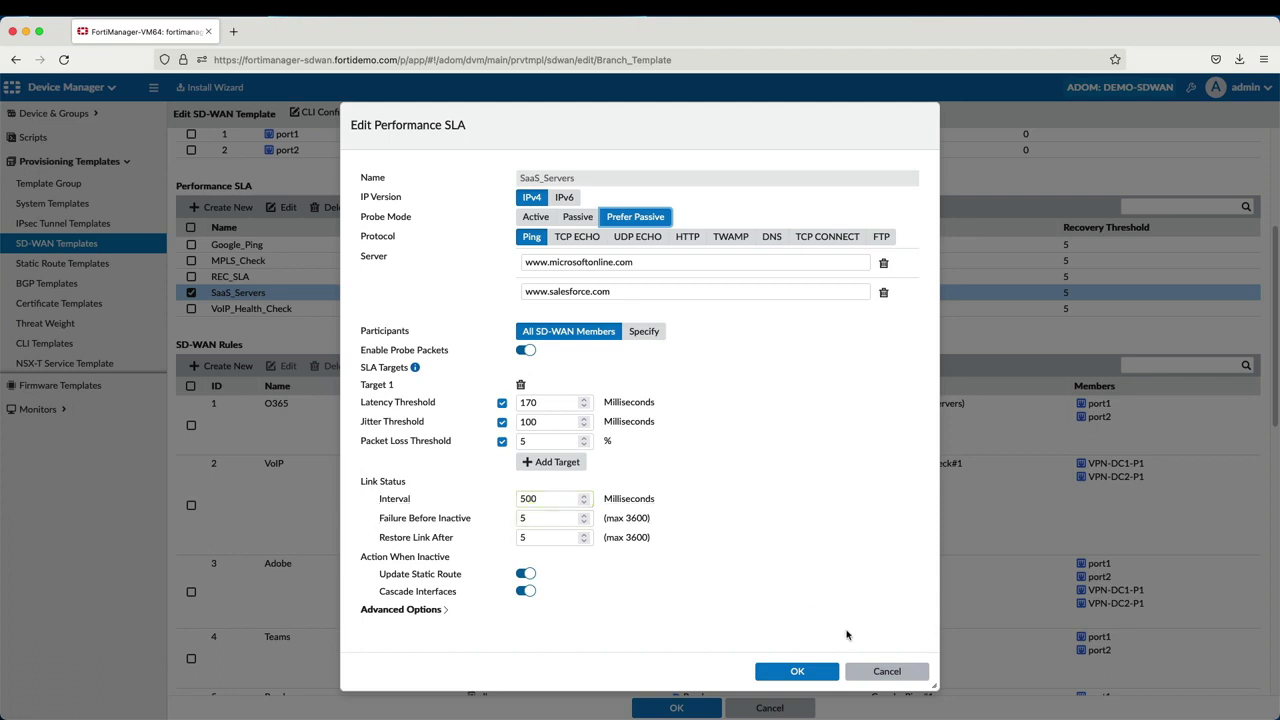
click(882, 672)
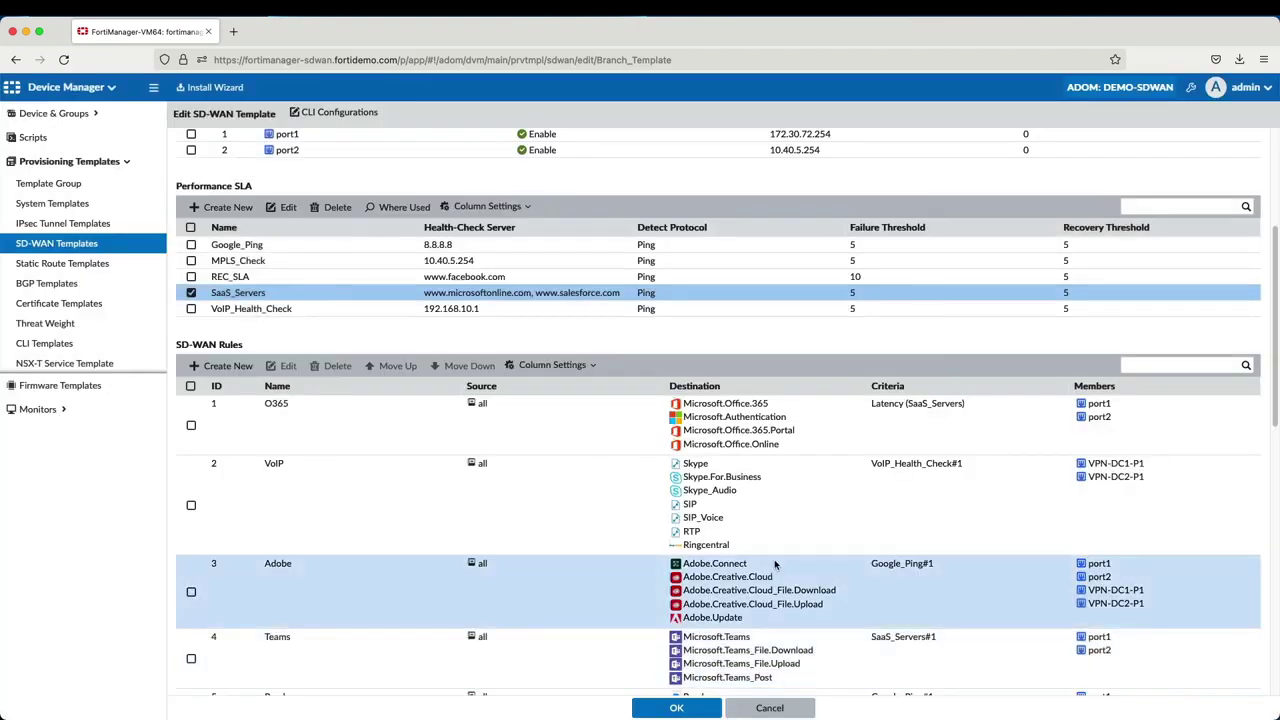
Open the O365 SD-WAN rule for editing and examine the users and user groups selectable as its source.
double_click(825, 423)
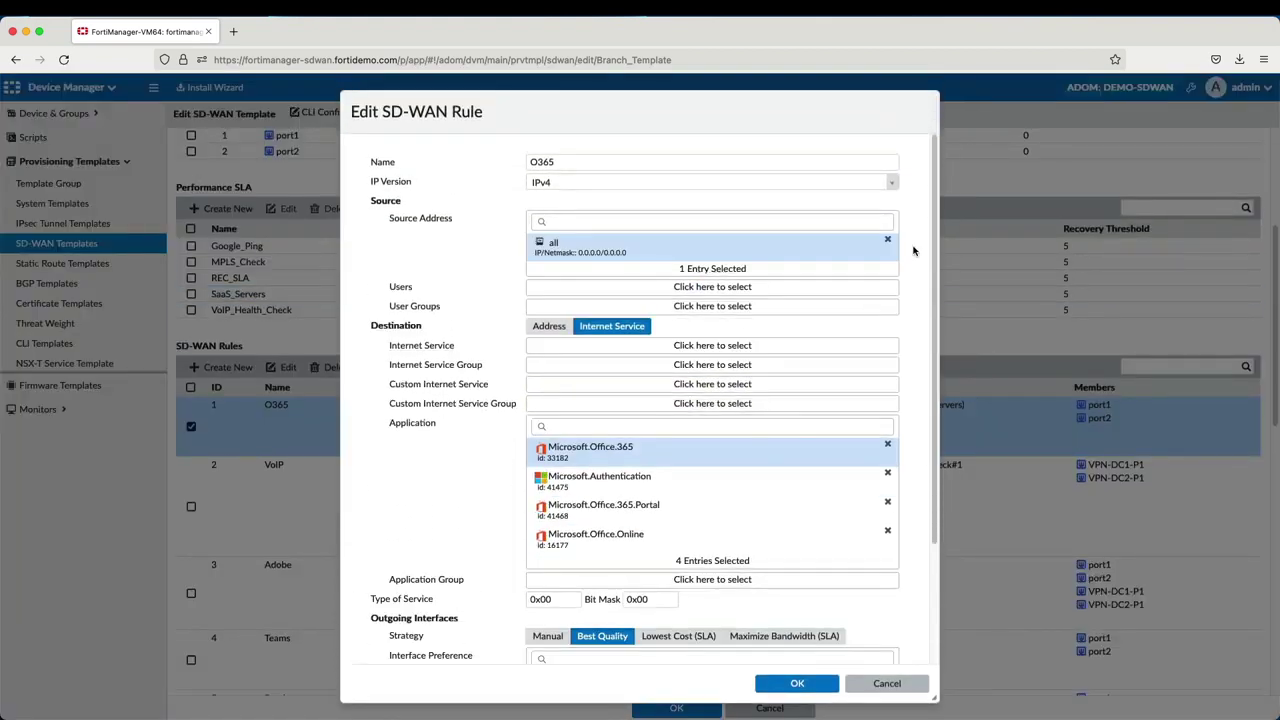
click(893, 197)
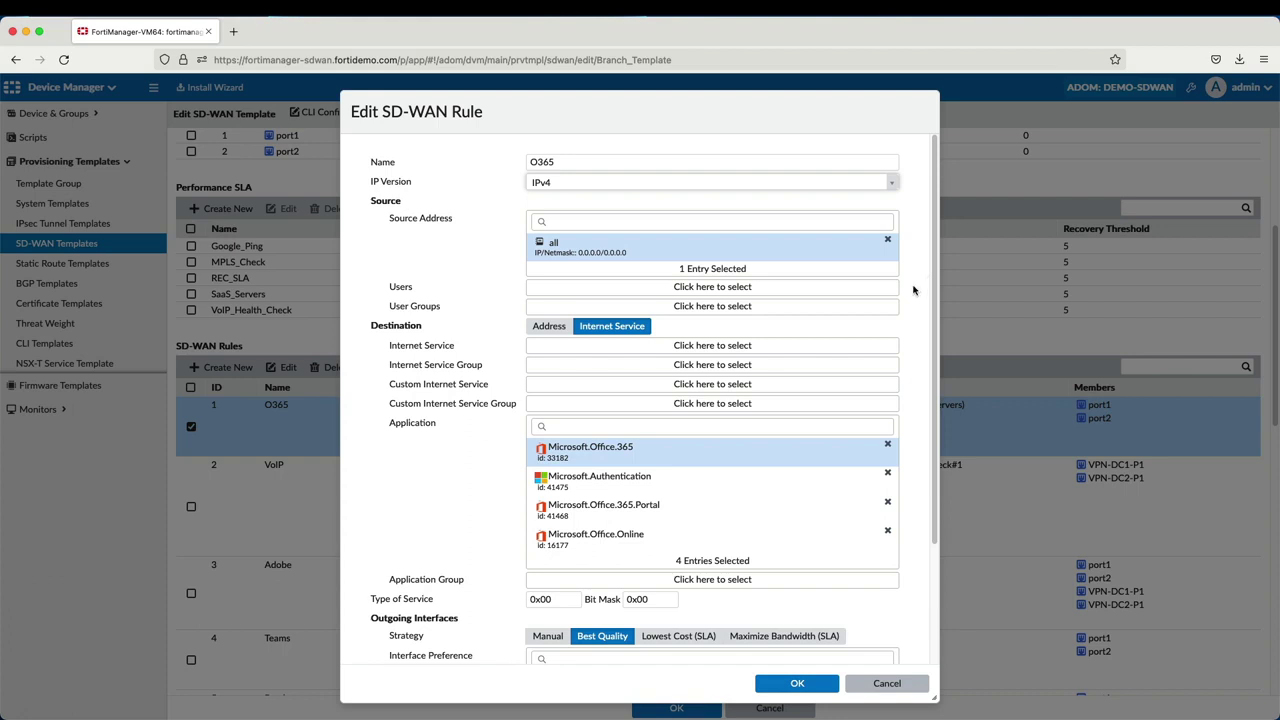
click(823, 288)
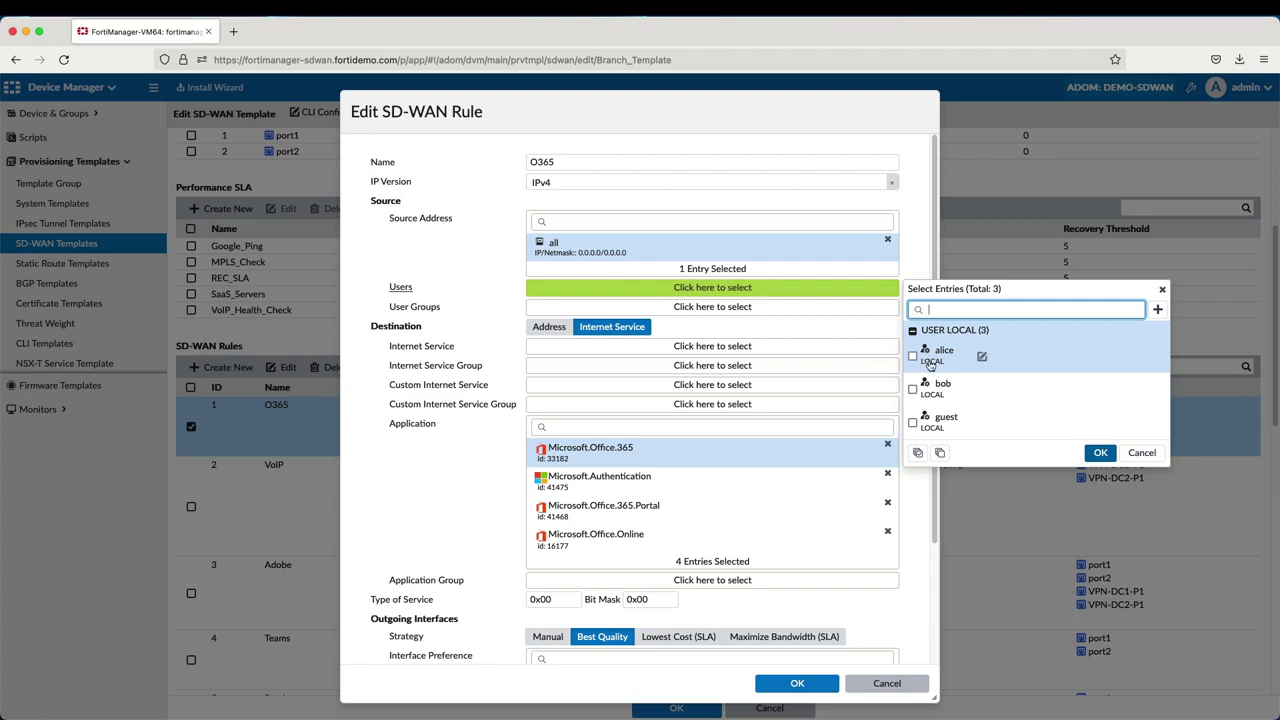
click(766, 309)
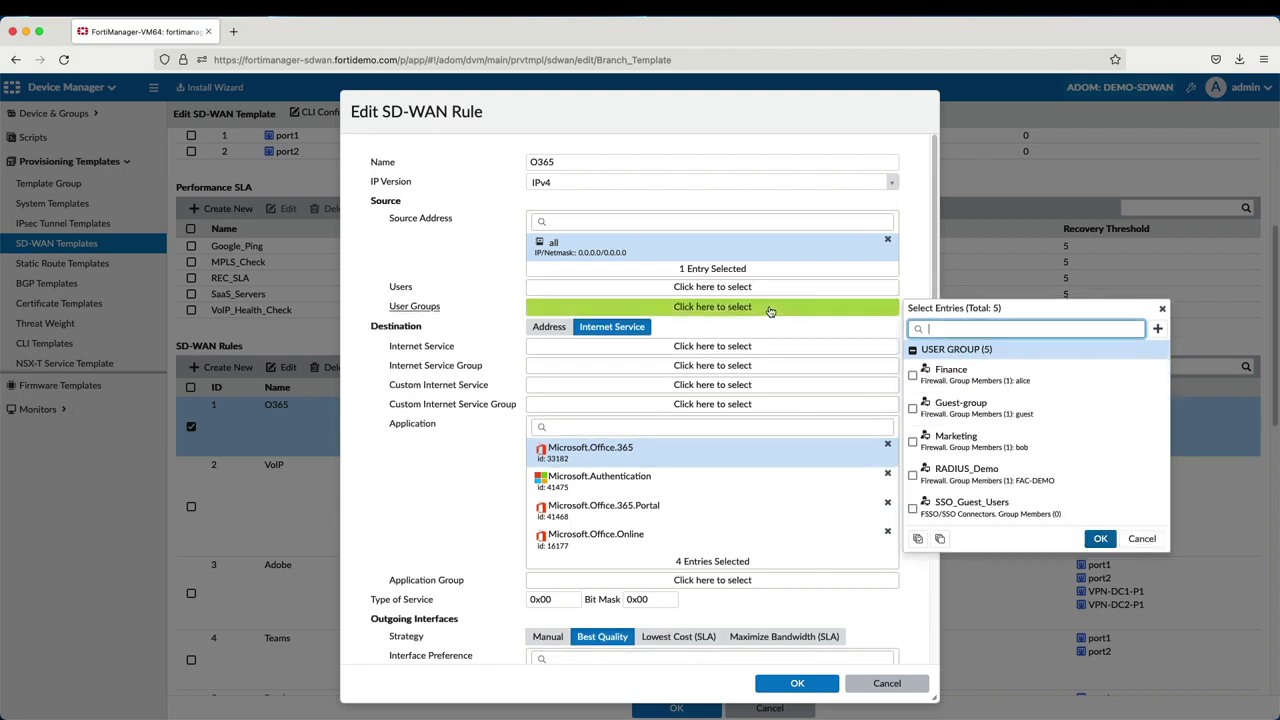
click(910, 272)
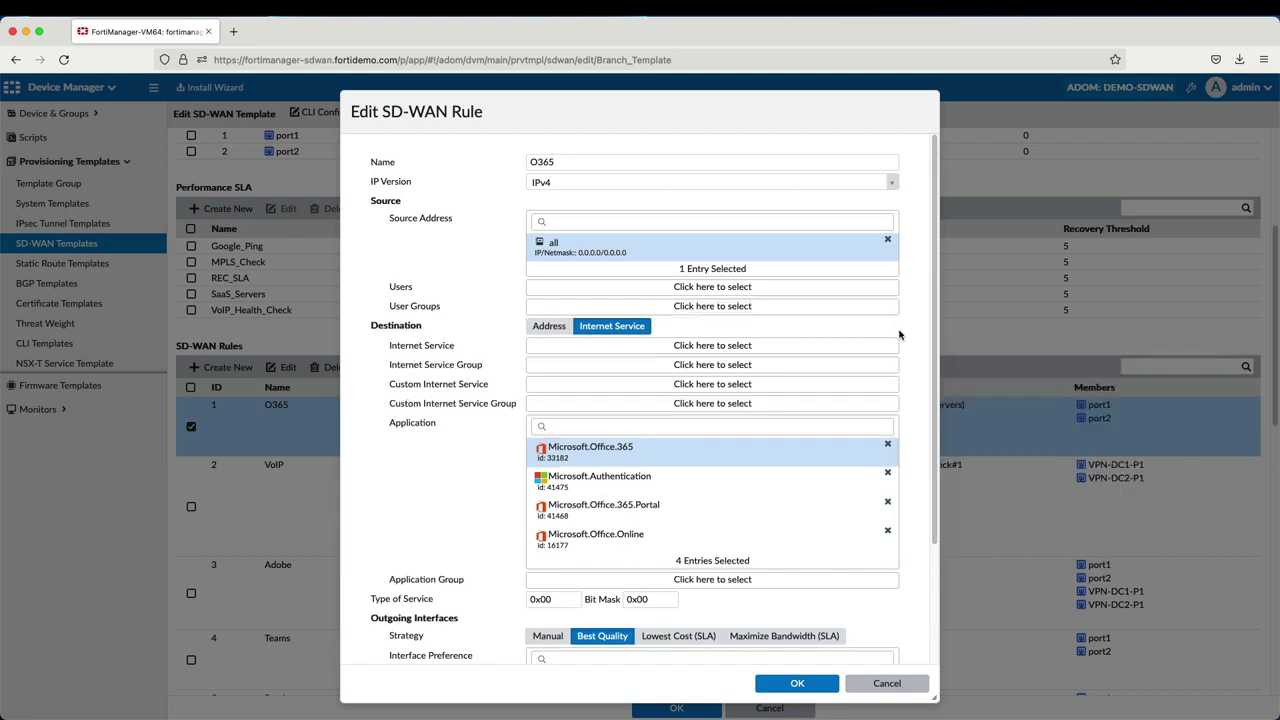
Compare the rule's Address and Internet Service destination options, and browse the selectable internet services without choosing any.
click(562, 331)
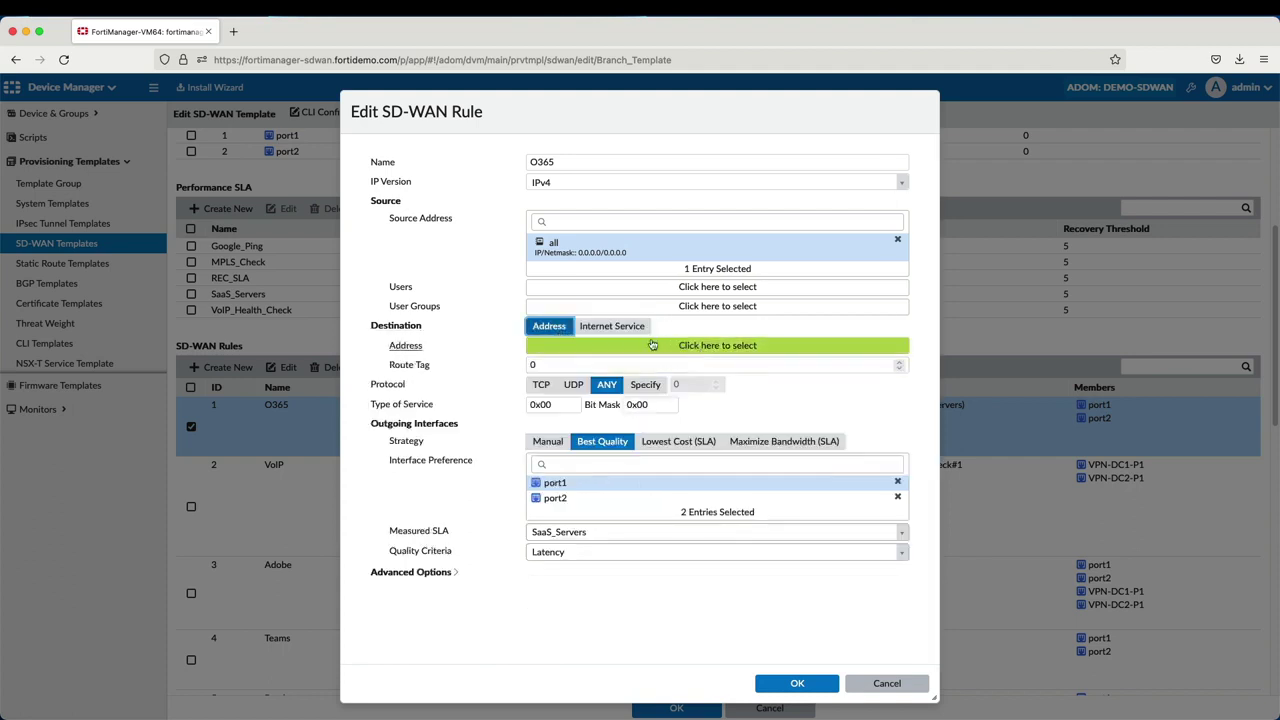
click(616, 331)
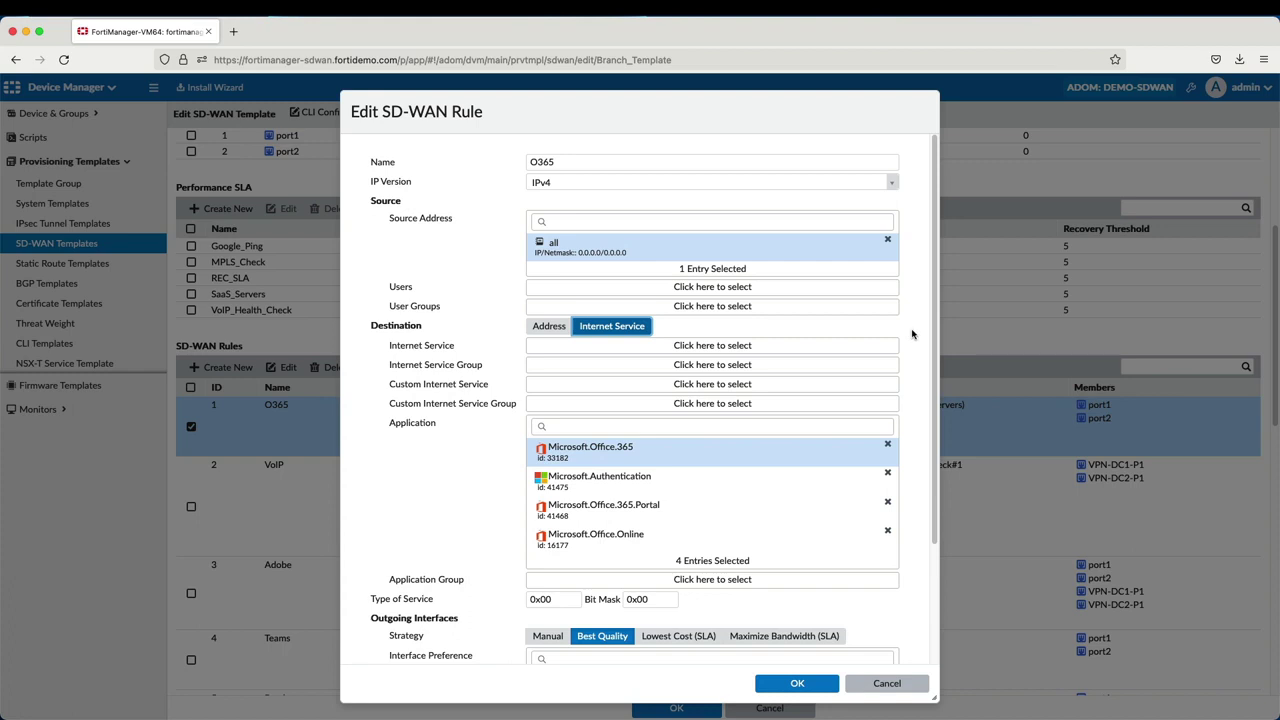
click(826, 347)
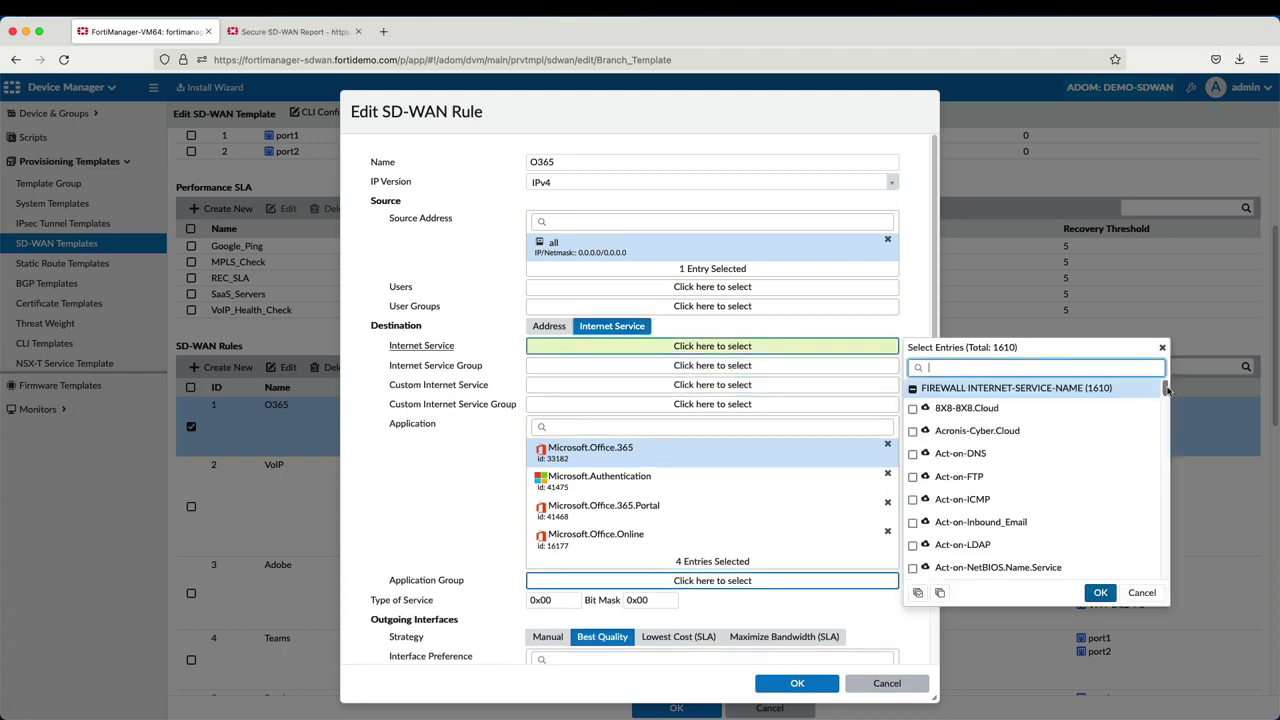
drag(1167, 390, 1169, 403)
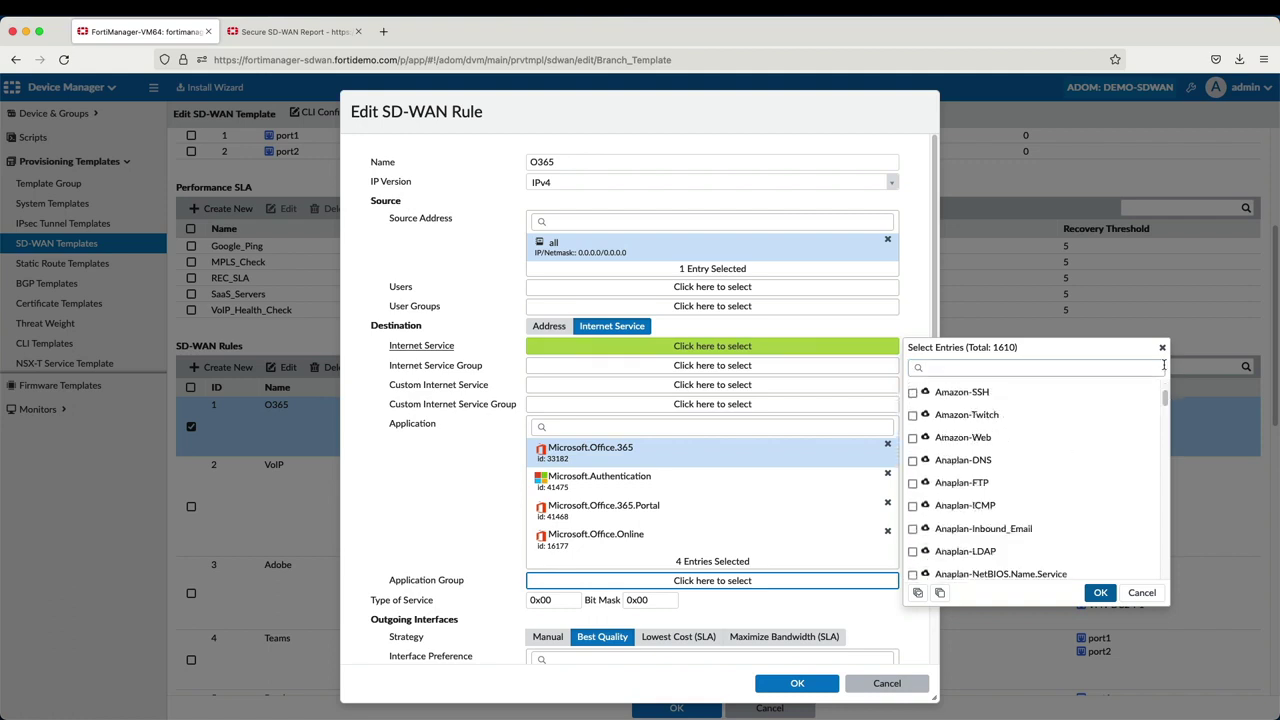
click(1163, 348)
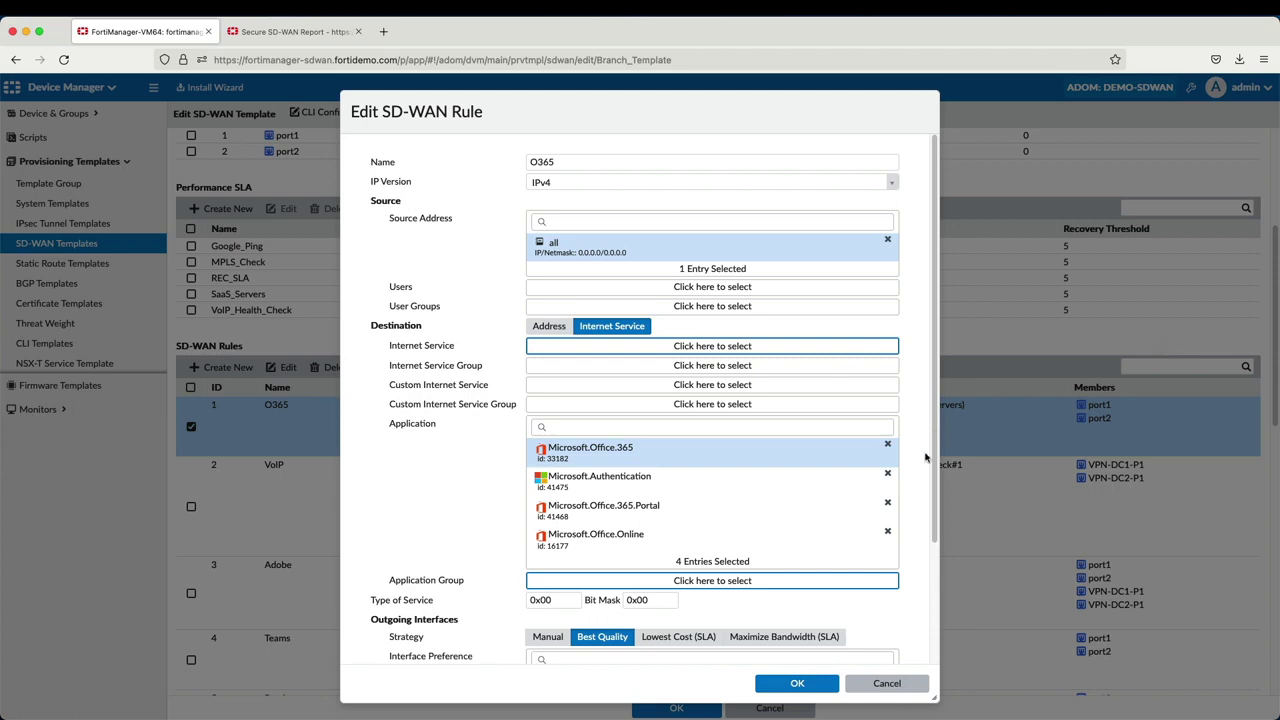
Search the rule's selectable destination applications for "teams" and "office", and leave the selection without applying changes.
click(880, 500)
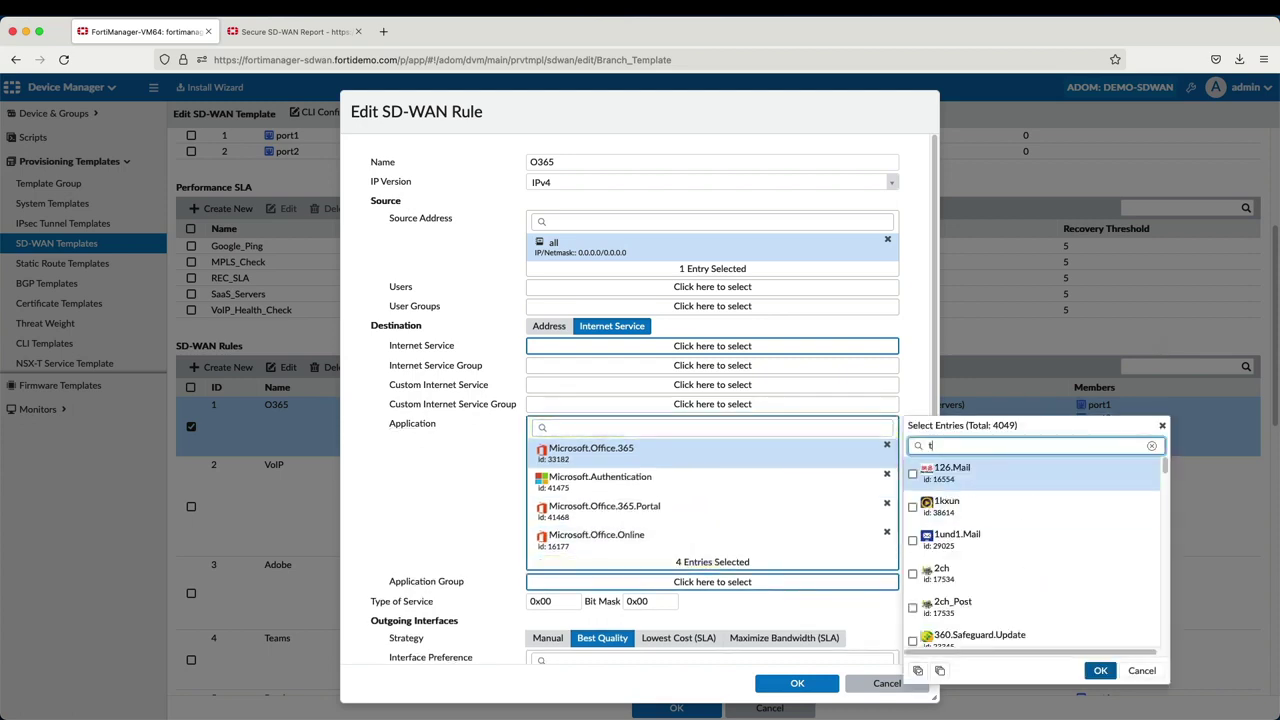
text(teams)
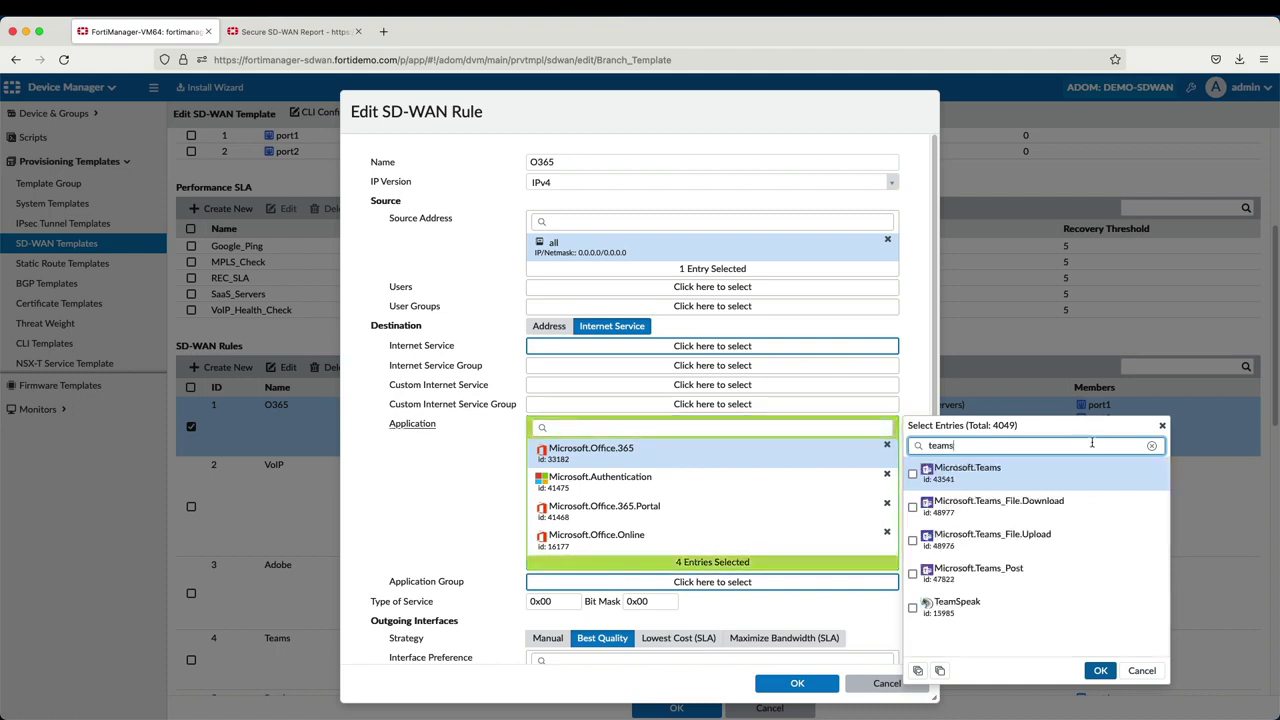
drag(1006, 446, 916, 446)
text(office)
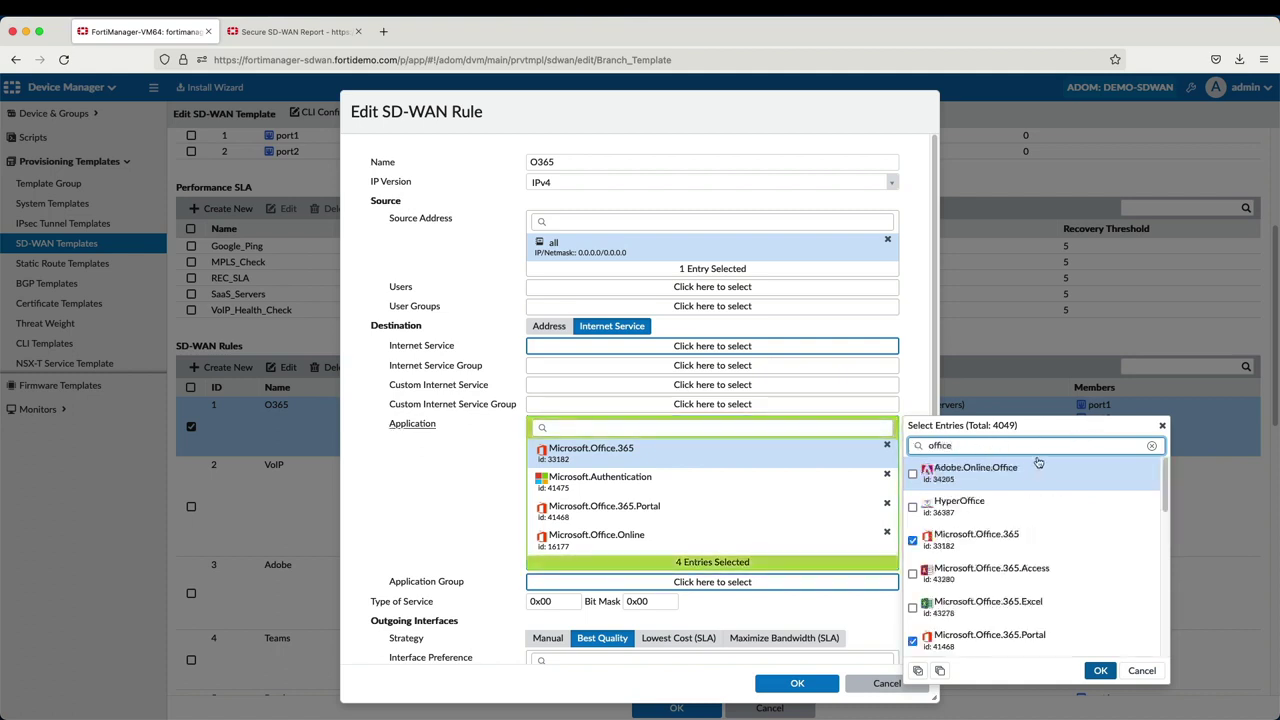
drag(1165, 475, 1171, 636)
click(1139, 677)
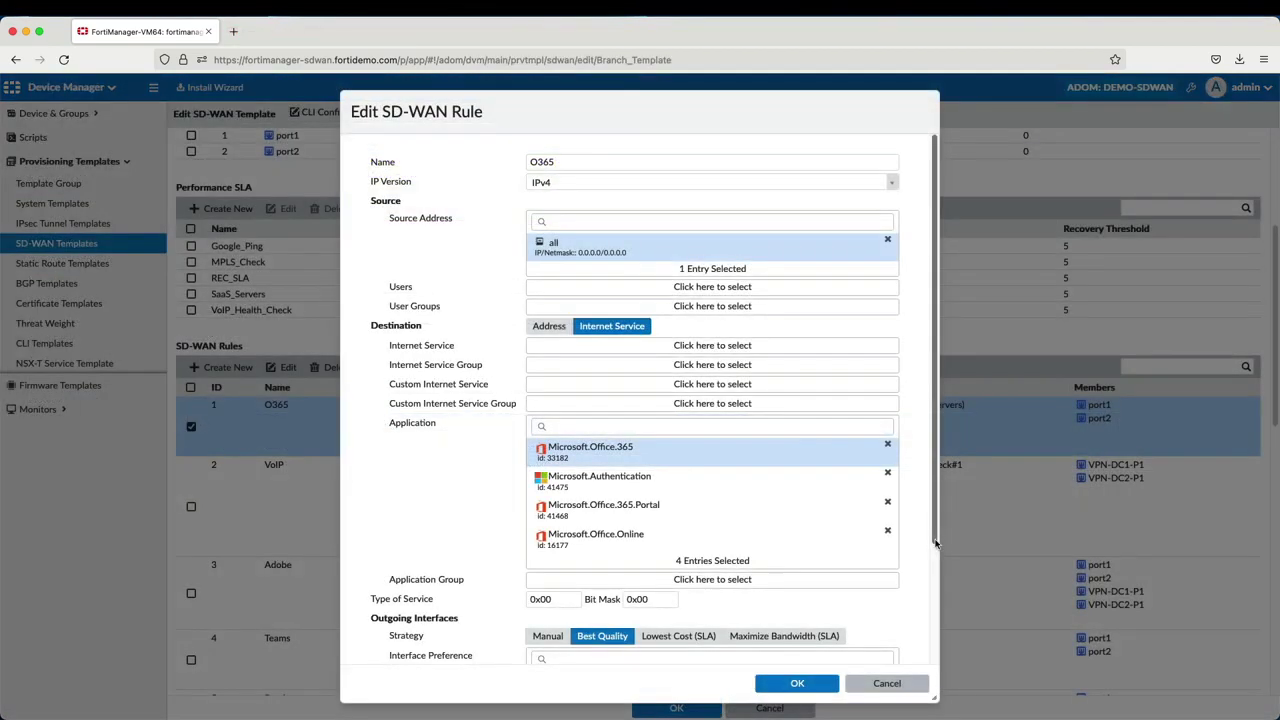
Compare the Manual and Best Quality strategies for the outgoing interfaces, and view the available quality criteria.
drag(936, 546, 955, 657)
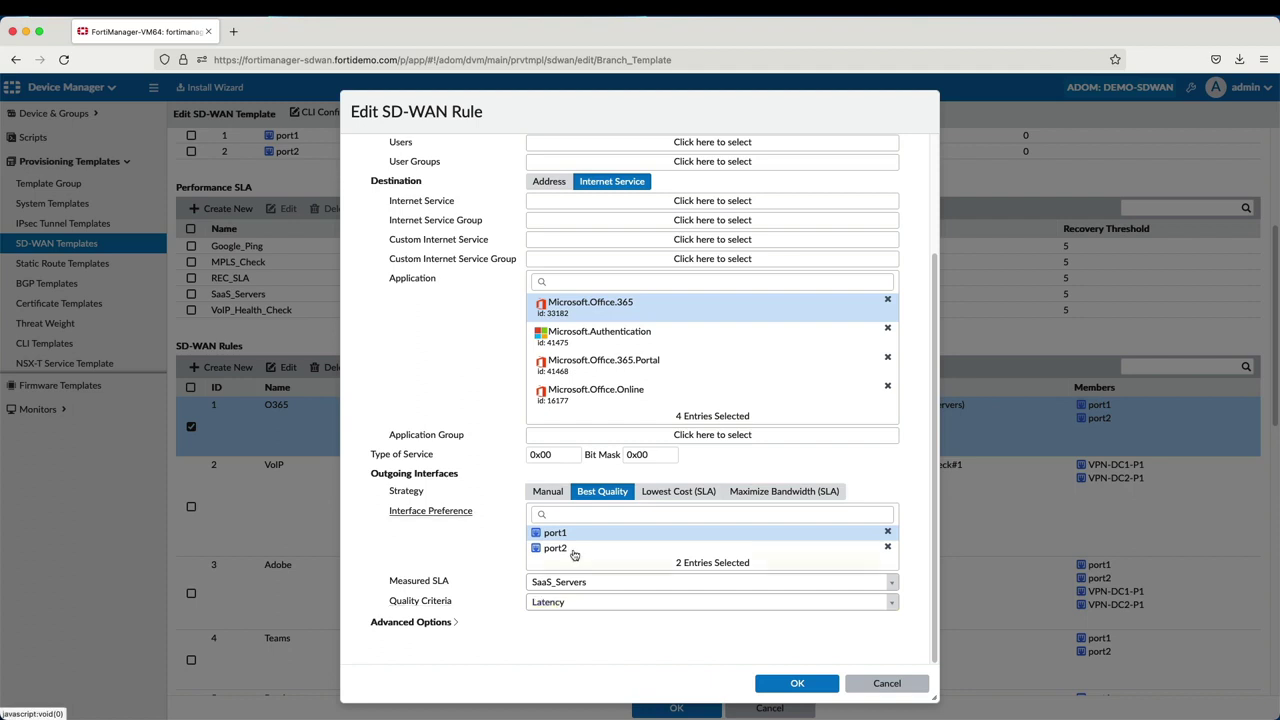
click(550, 492)
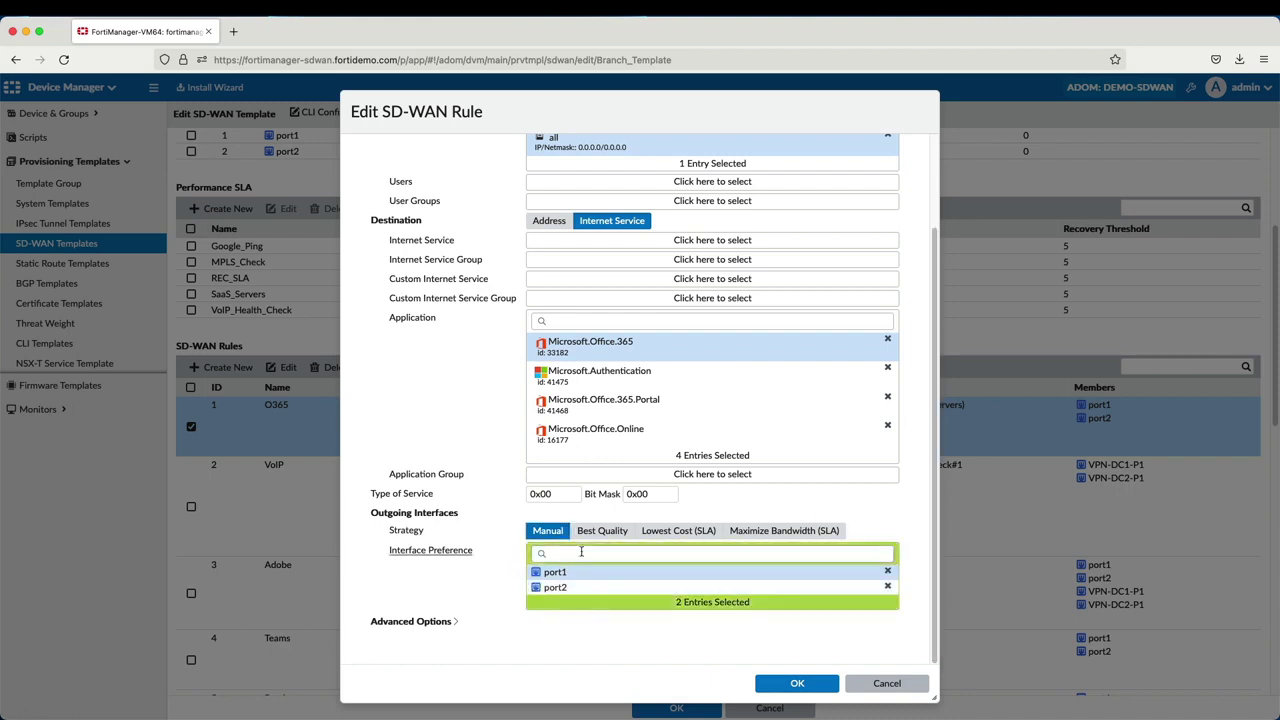
click(602, 530)
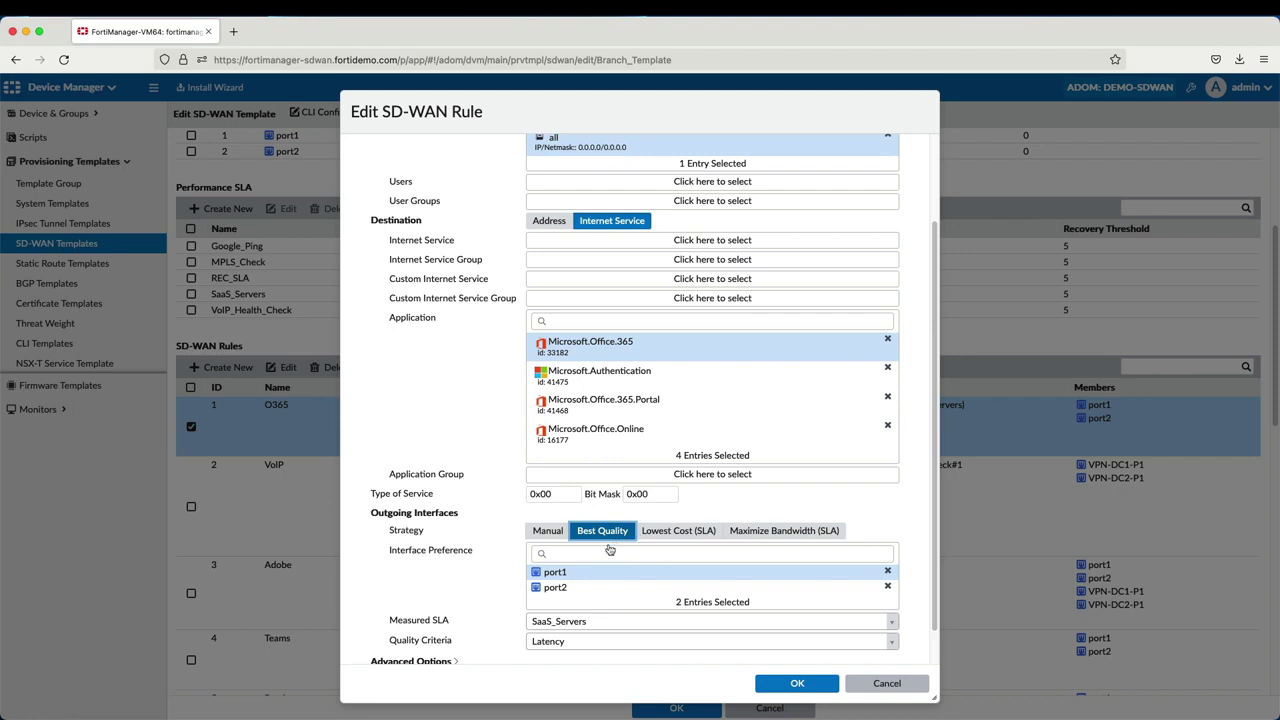
click(594, 645)
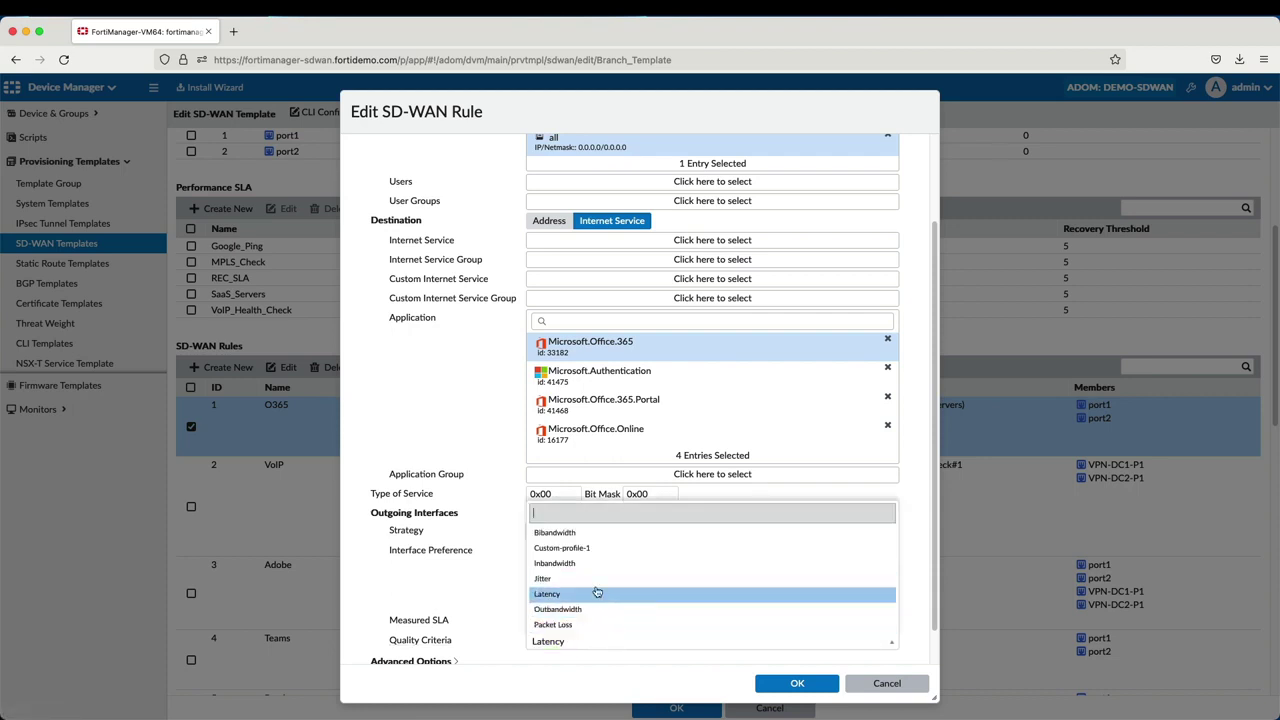
click(909, 555)
Set the O365 rule's outgoing interface strategy to Lowest Cost (SLA) with SaaS_Servers#1 as the required SLA target.
click(687, 535)
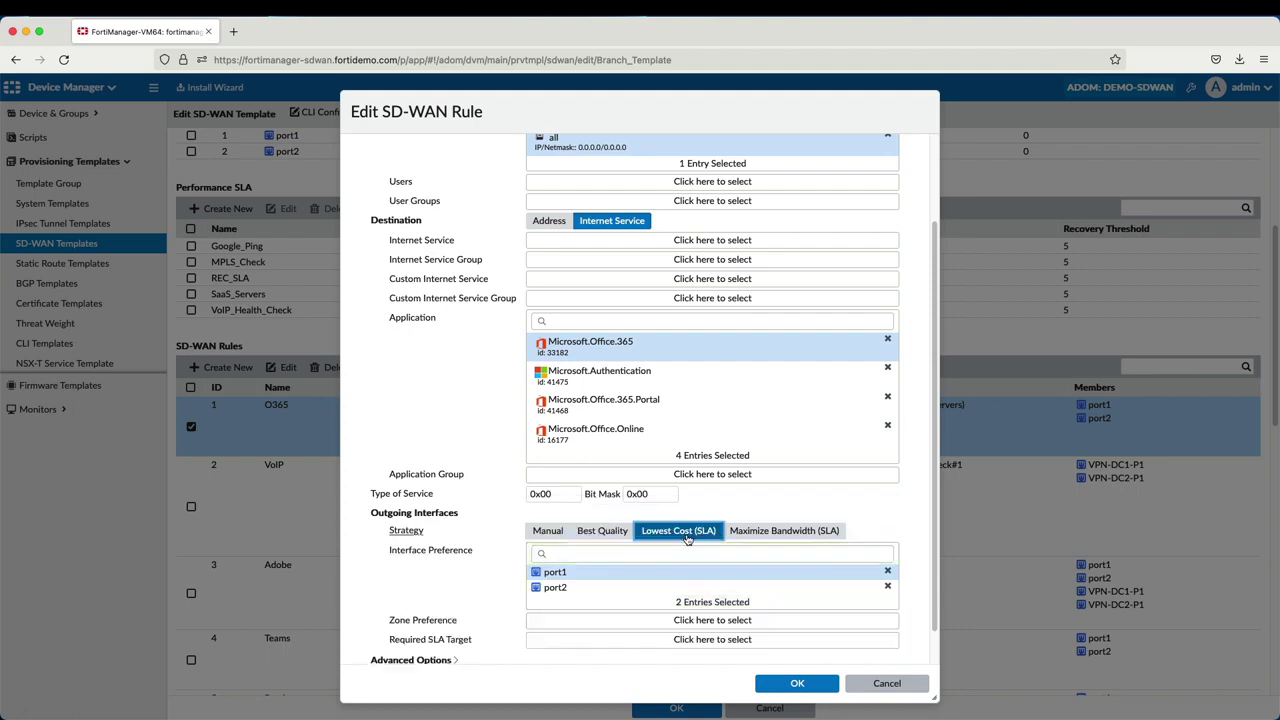
click(571, 577)
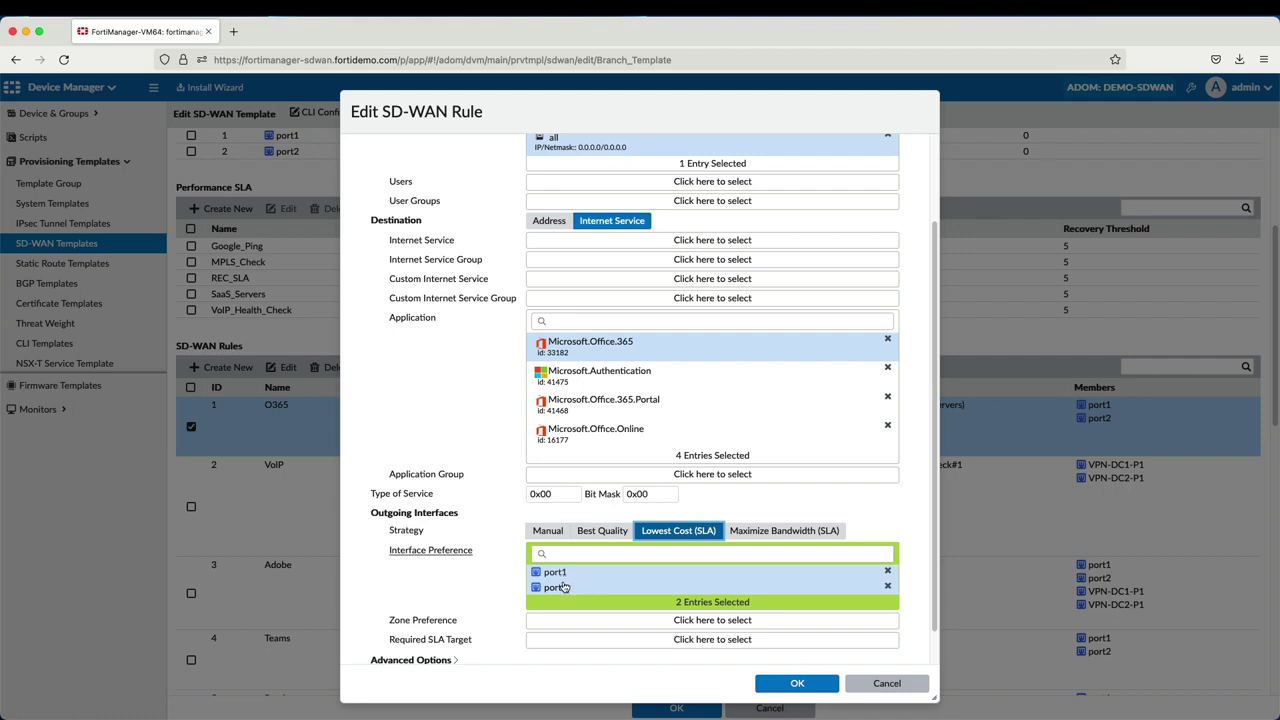
click(563, 576)
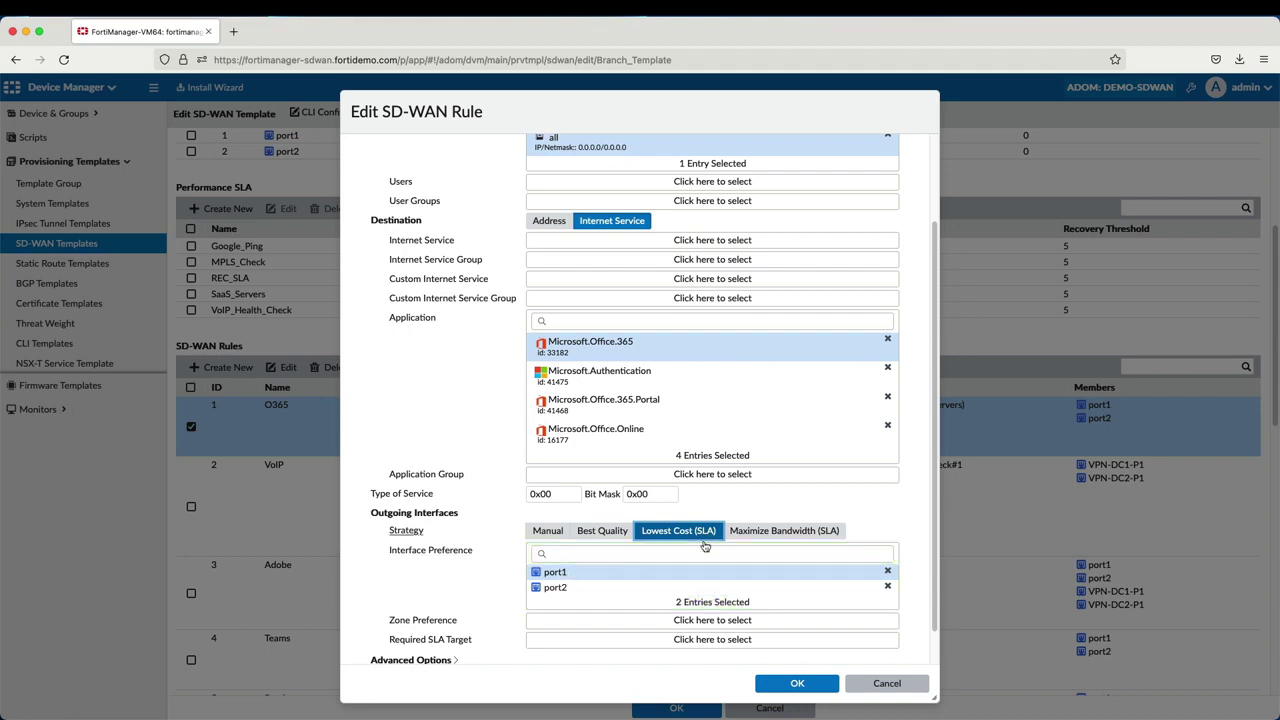
click(716, 644)
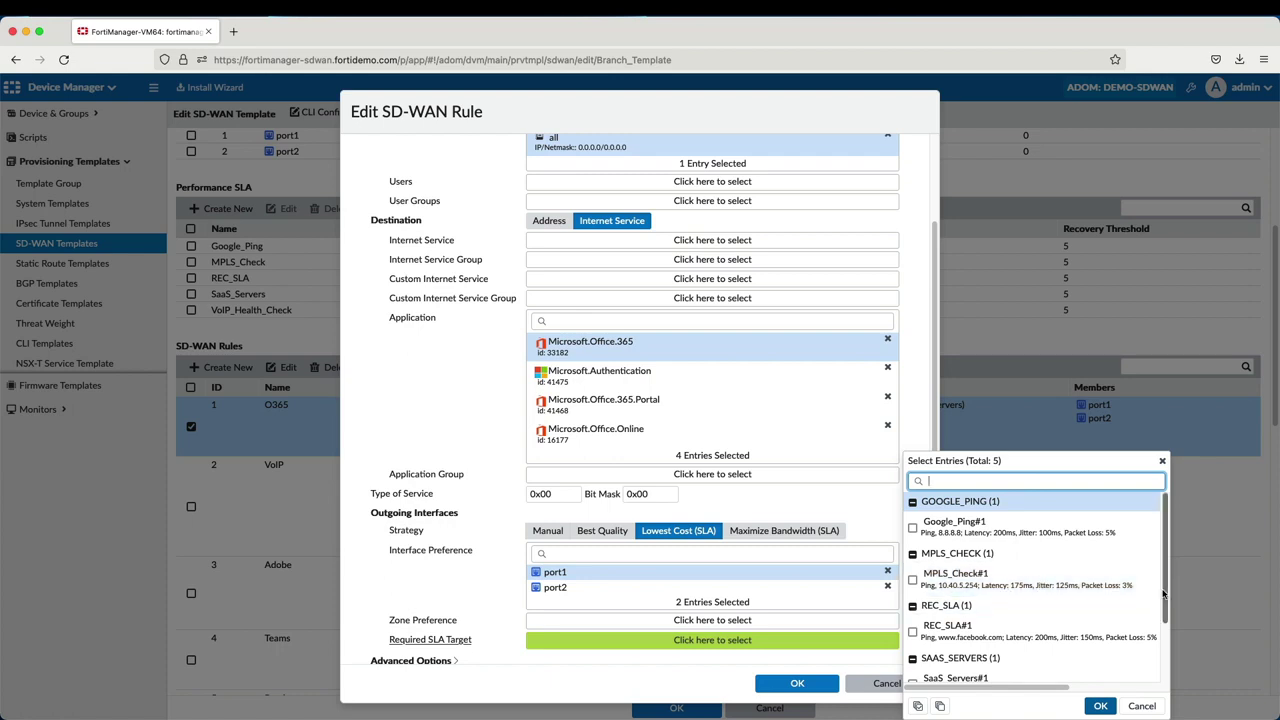
scroll(1120, 594, down, 2)
click(1000, 626)
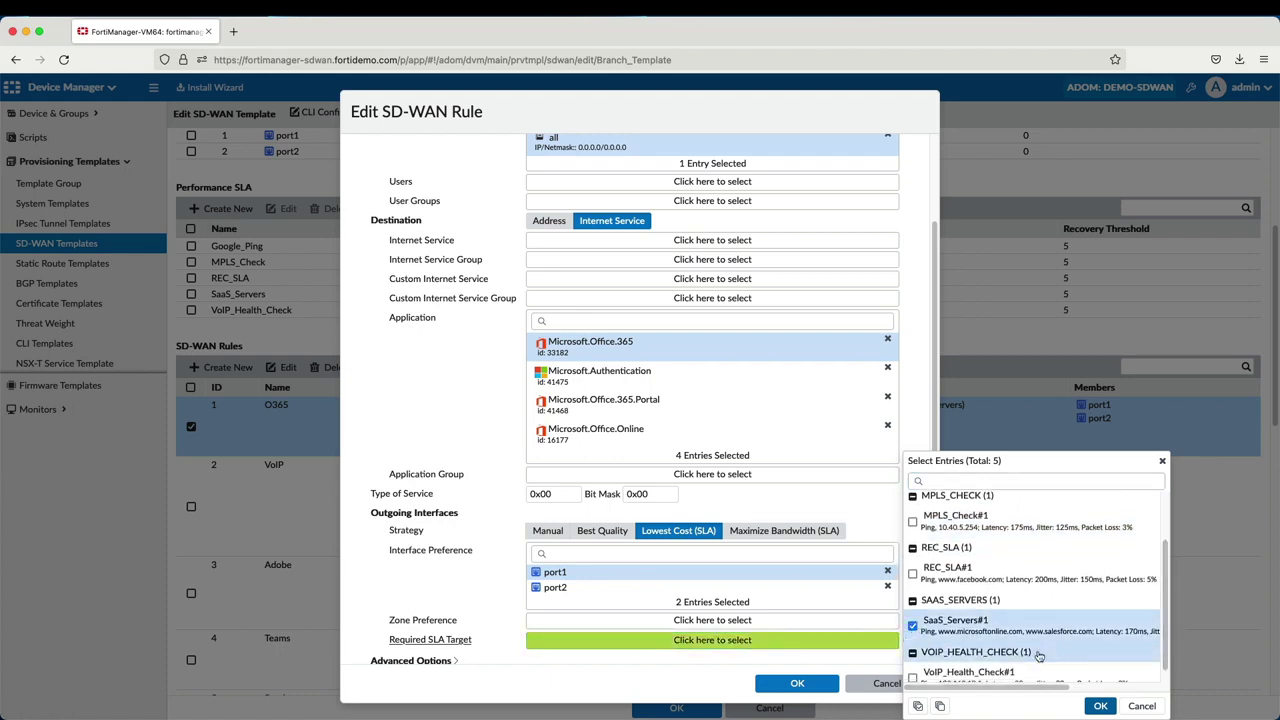
click(1100, 706)
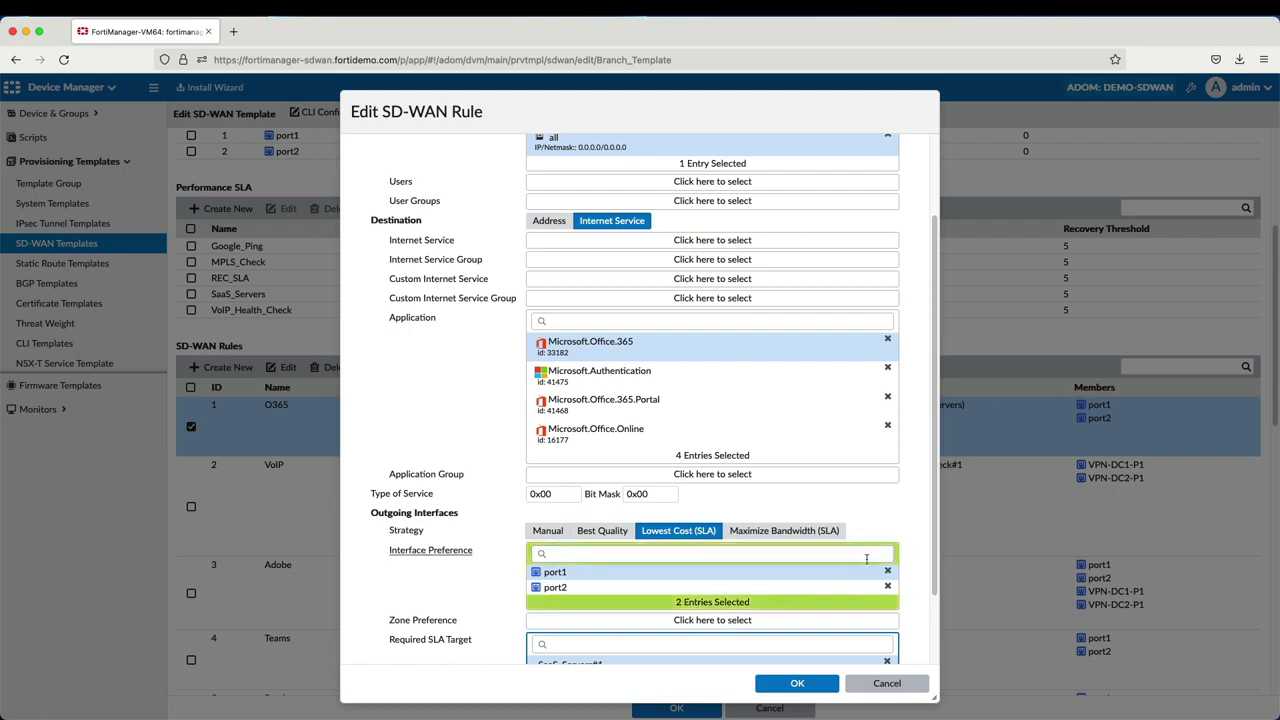
Try the Maximize Bandwidth (SLA) strategy with VPN-DC1-P1 and VPN-DC2-P1 added to the interface preference, and discard the O365 rule edits.
scroll(934, 594, down, 2)
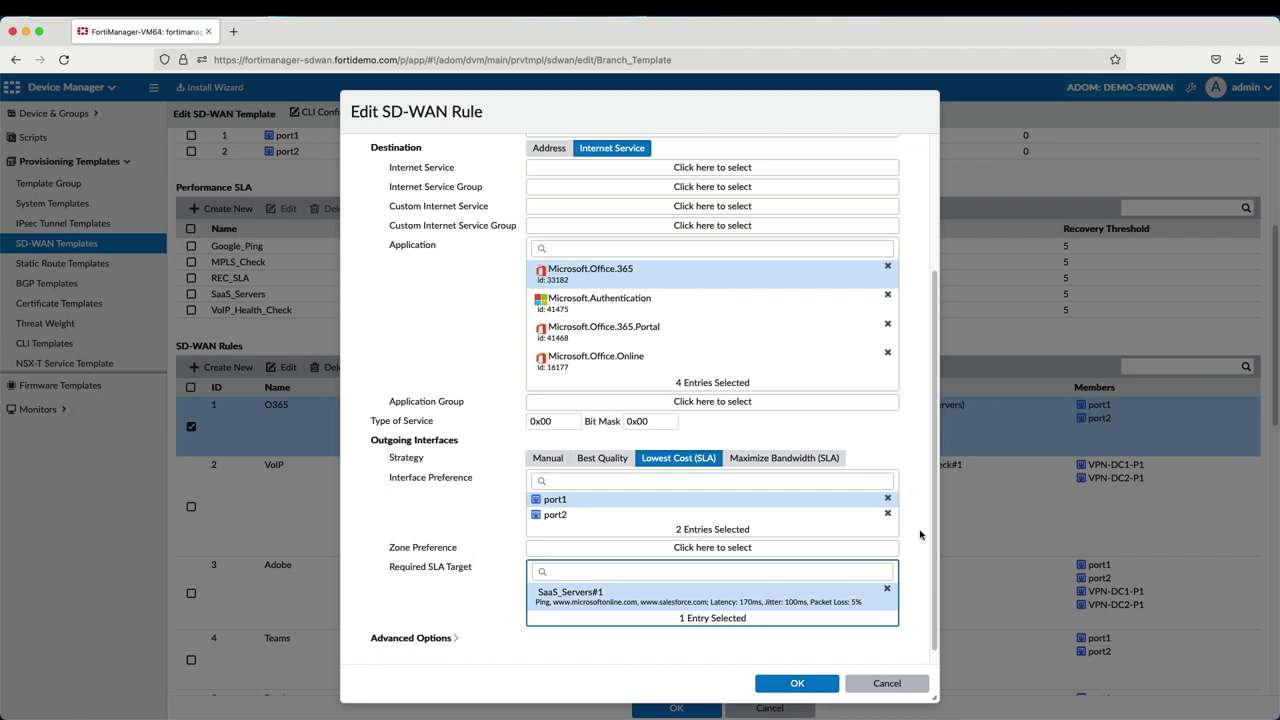
click(815, 460)
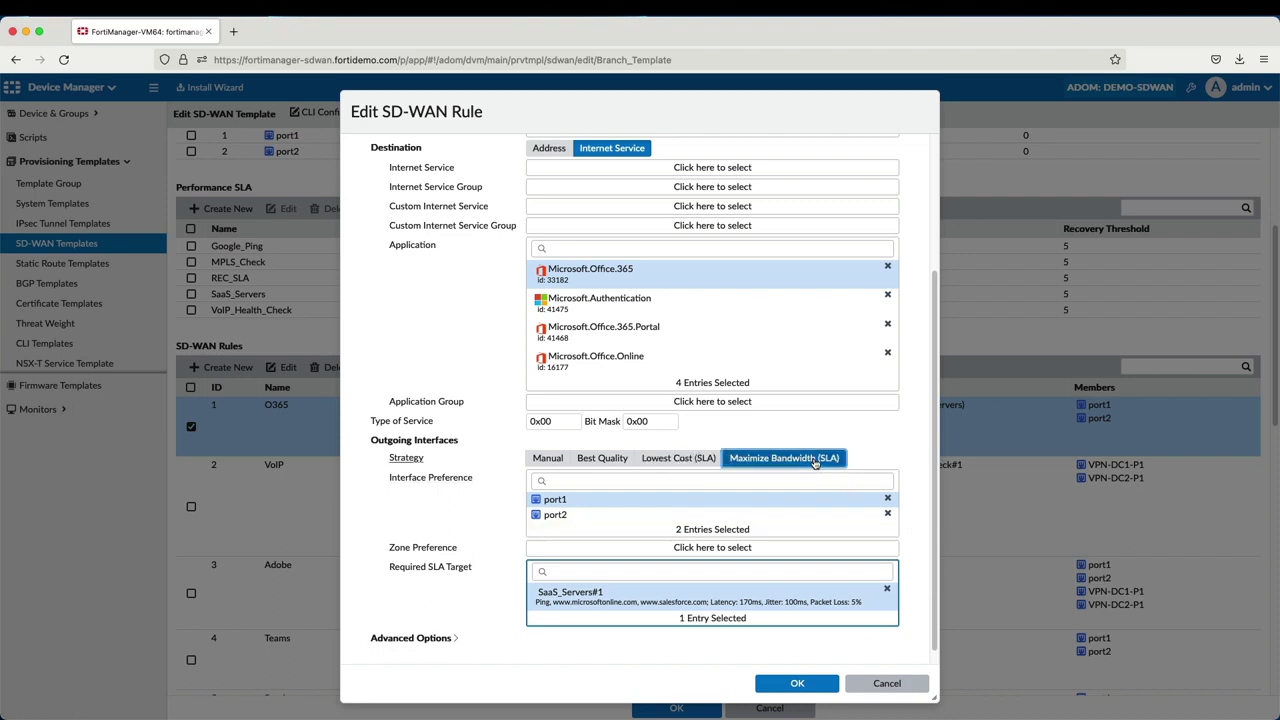
click(743, 533)
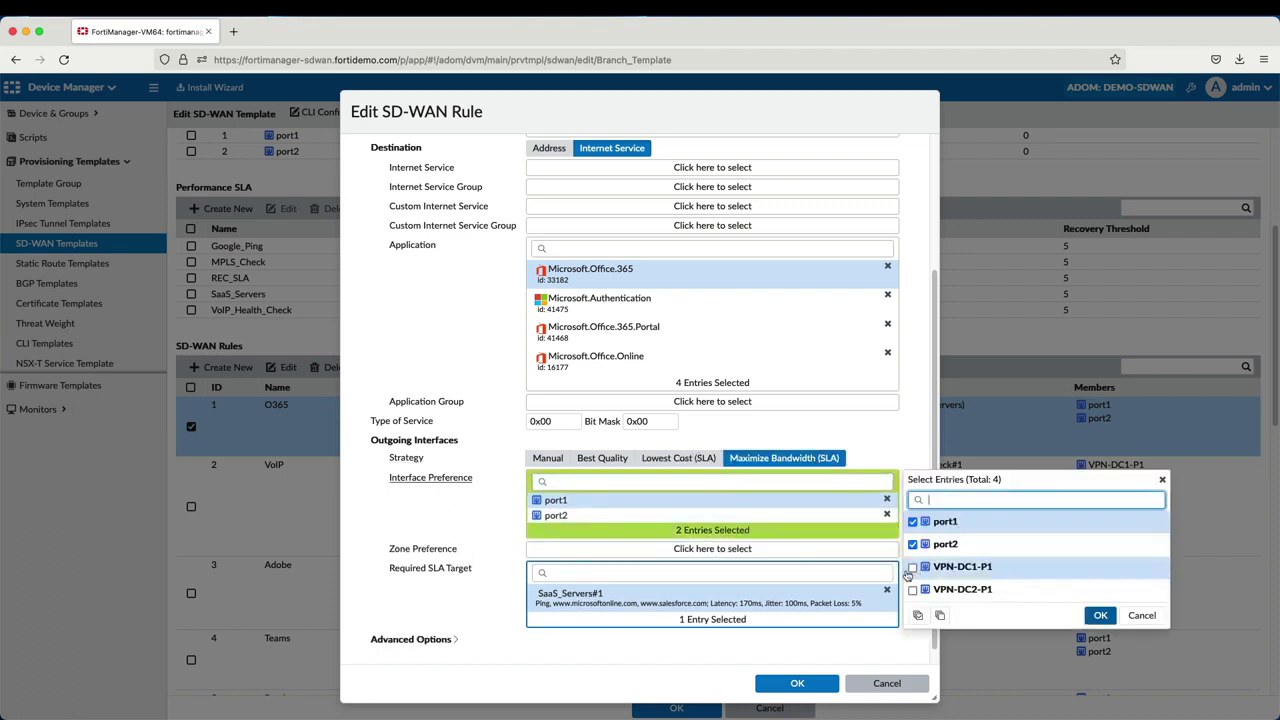
click(912, 567)
click(912, 590)
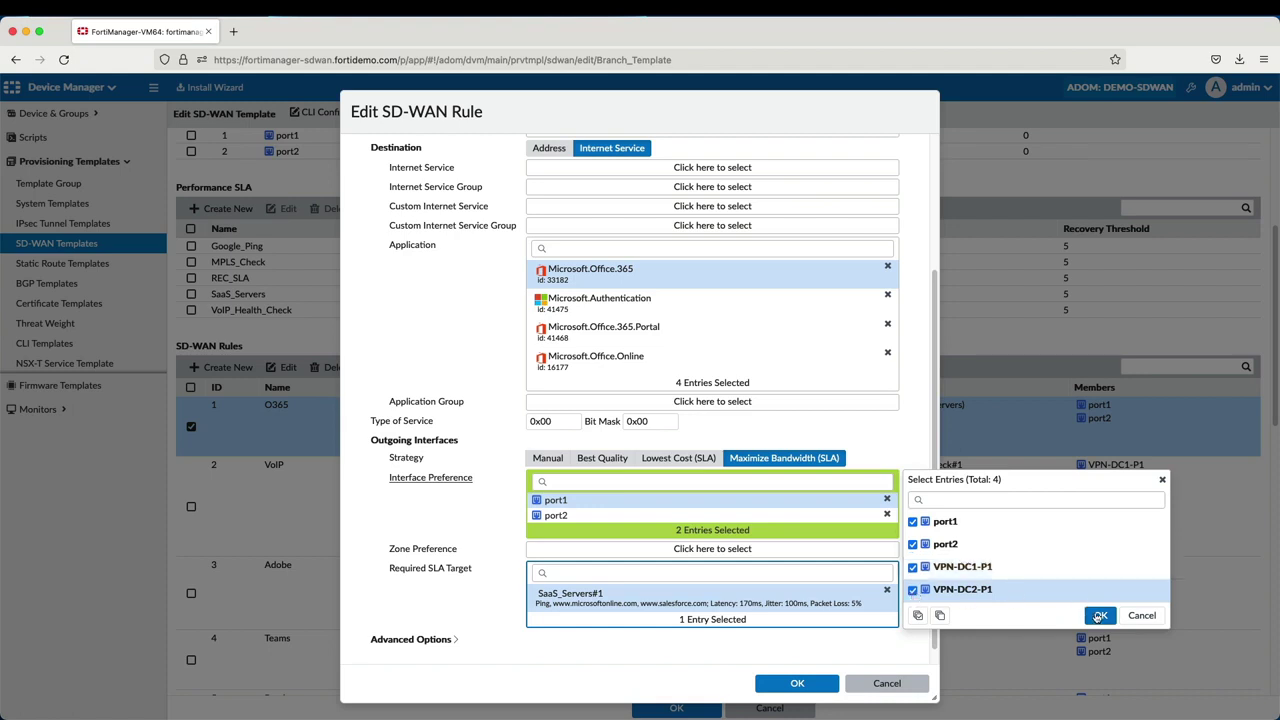
click(1099, 615)
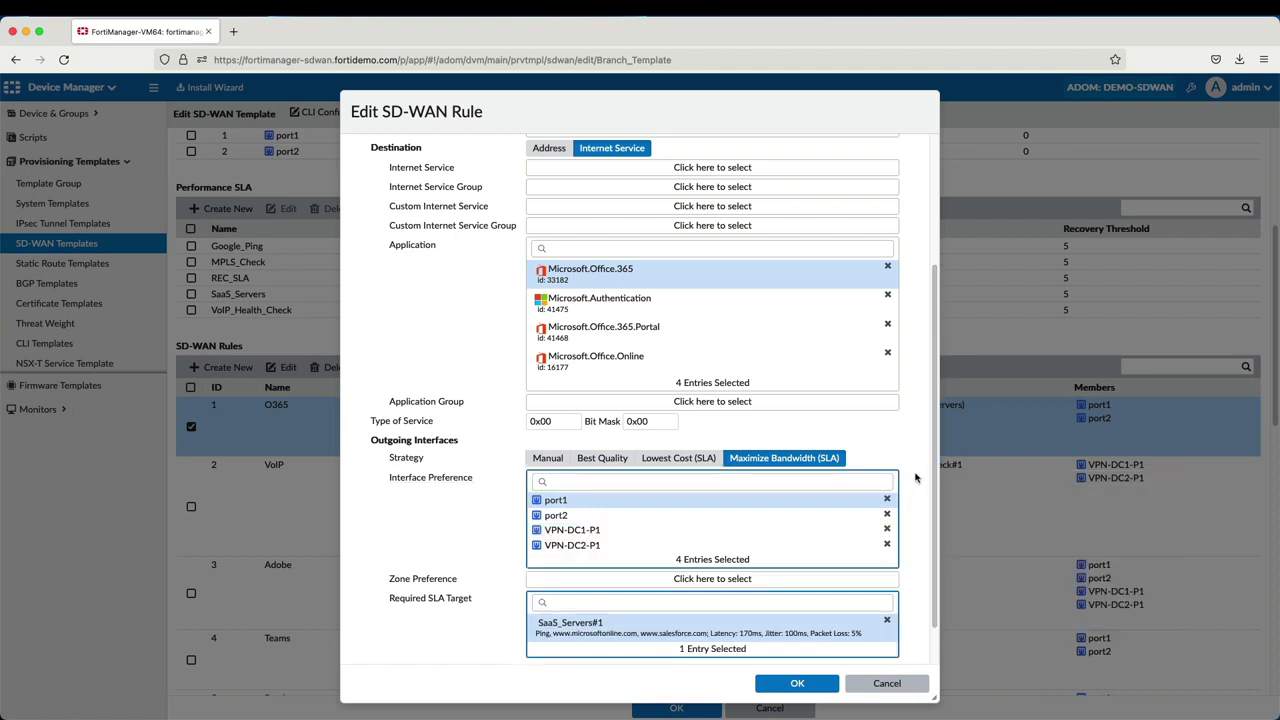
drag(600, 289, 614, 455)
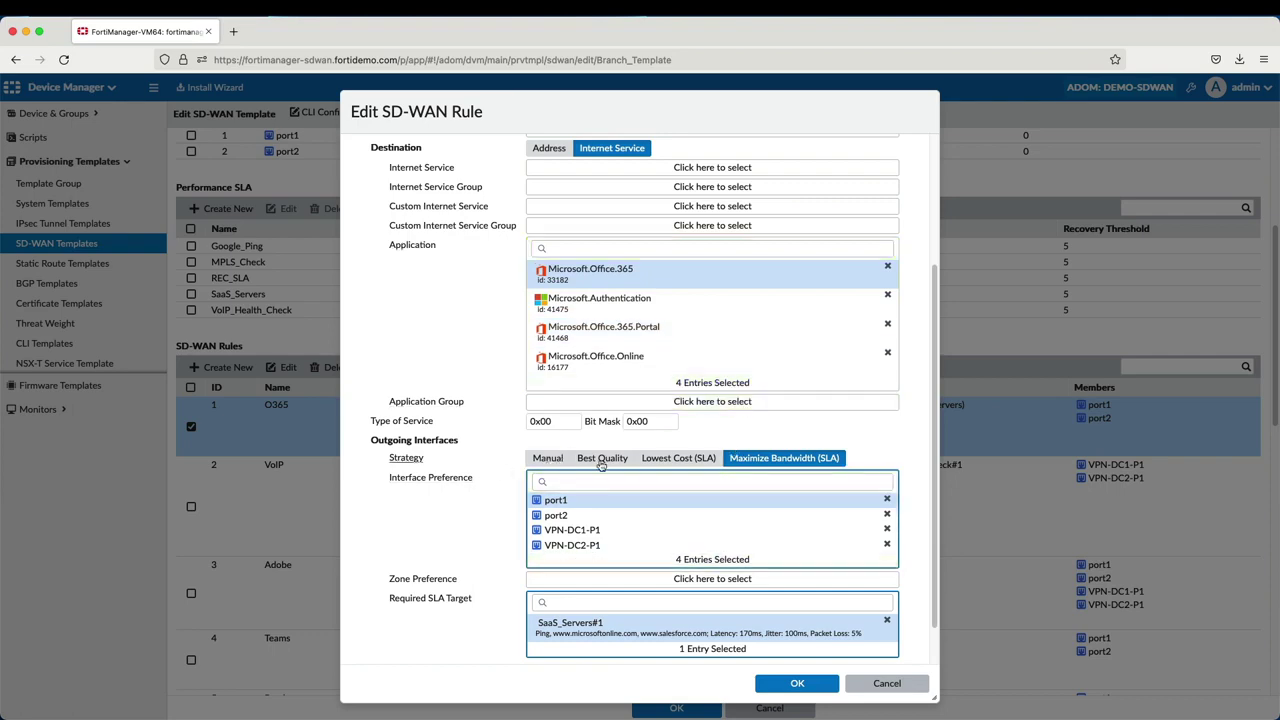
drag(560, 500, 790, 490)
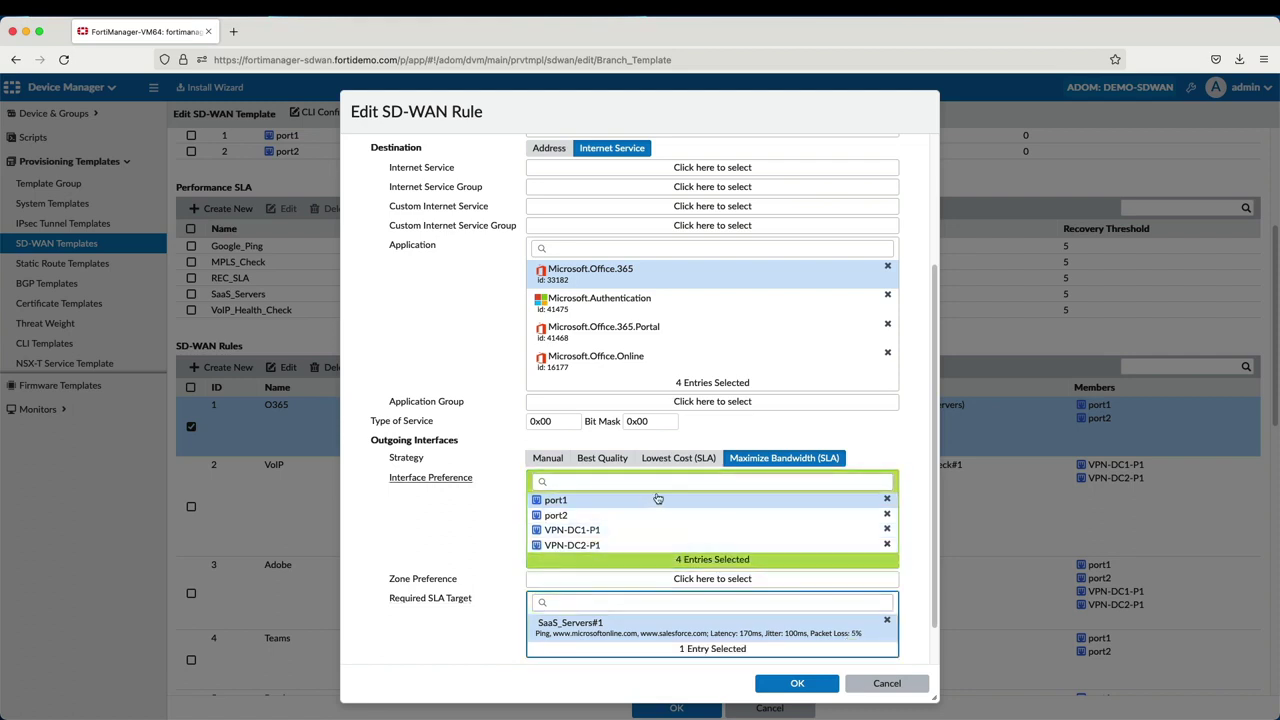
scroll(930, 600, down, 1)
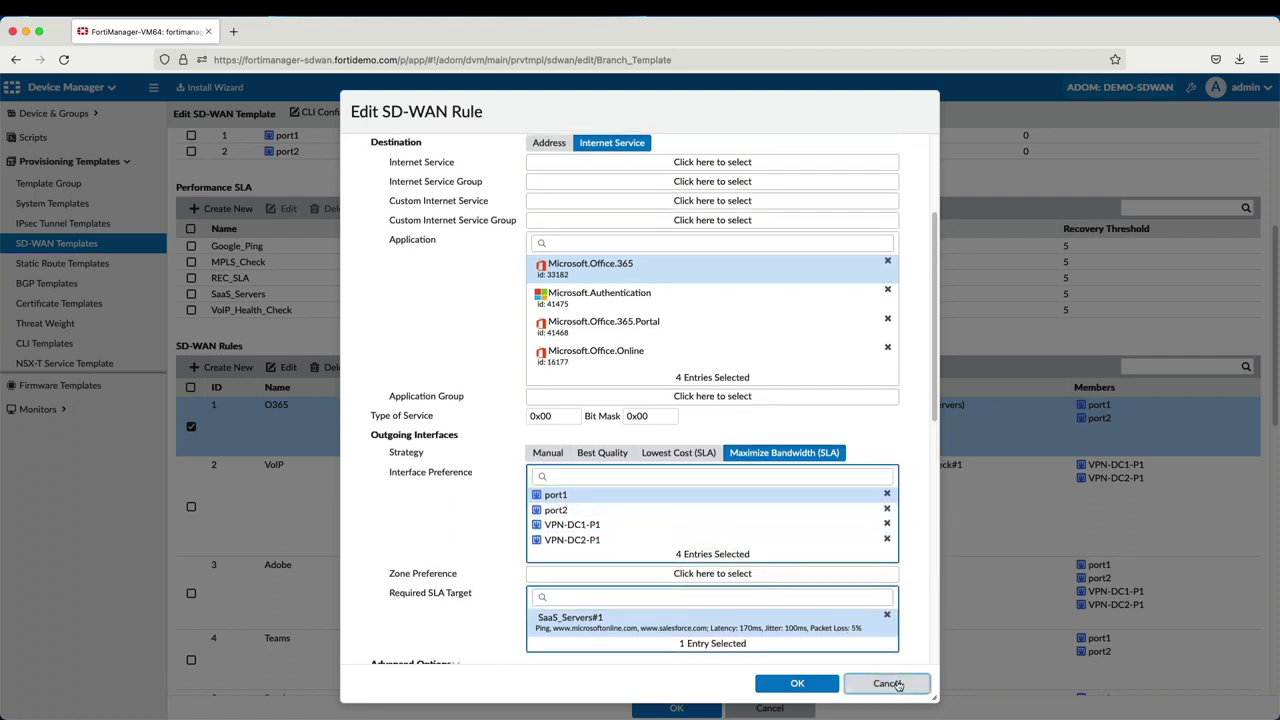
click(887, 684)
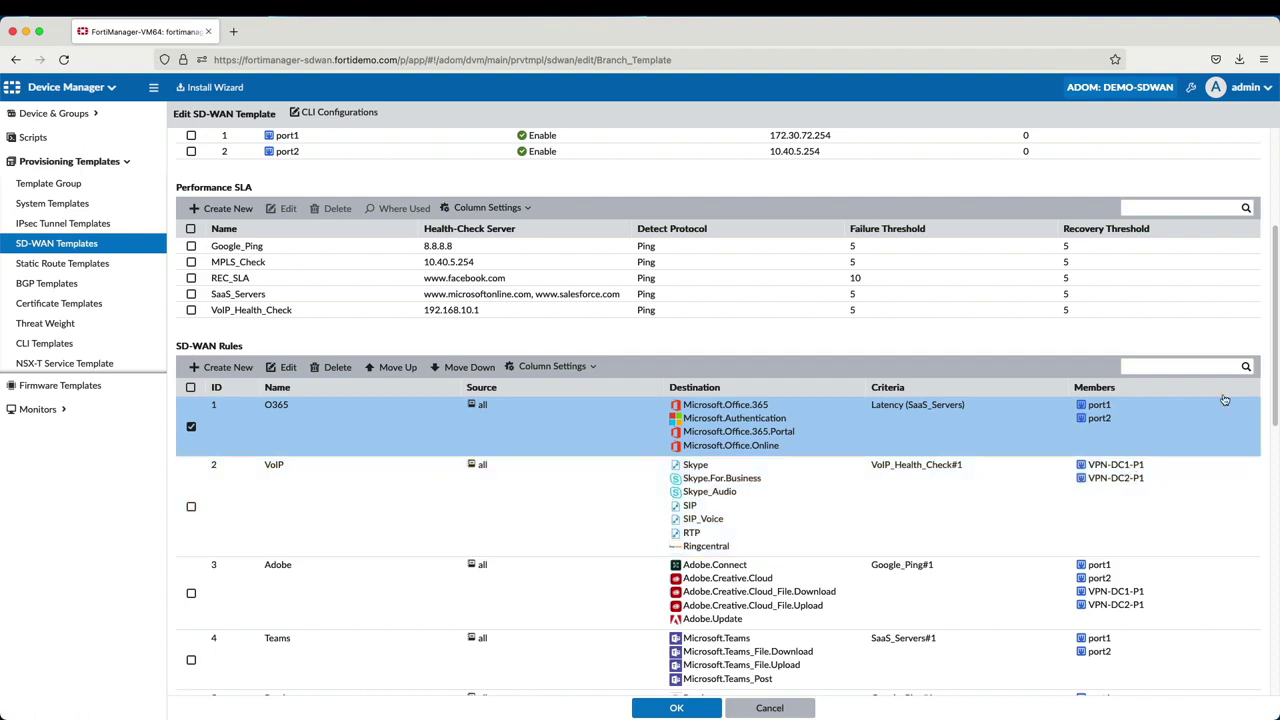
Review the remaining SD-WAN rules and the options for a new SD-WAN duplication entry, and leave the template without saving.
scroll(1266, 372, down, 5)
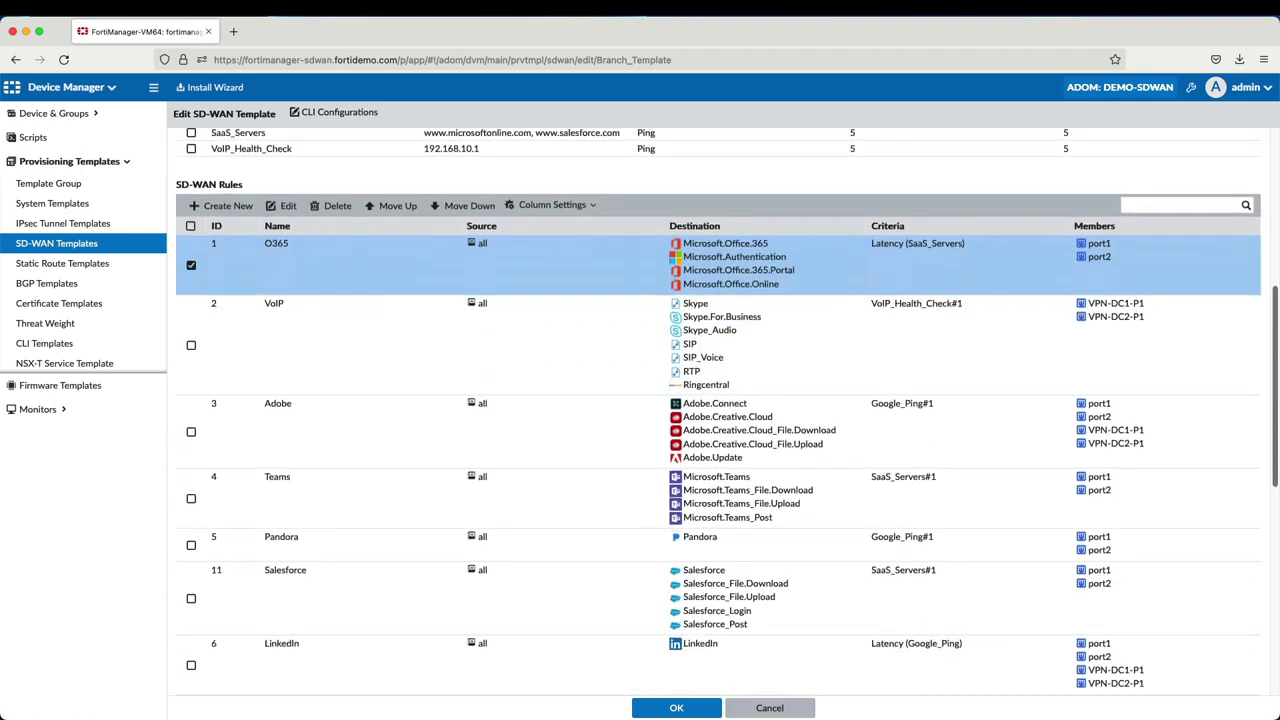
scroll(719, 412, down, 10)
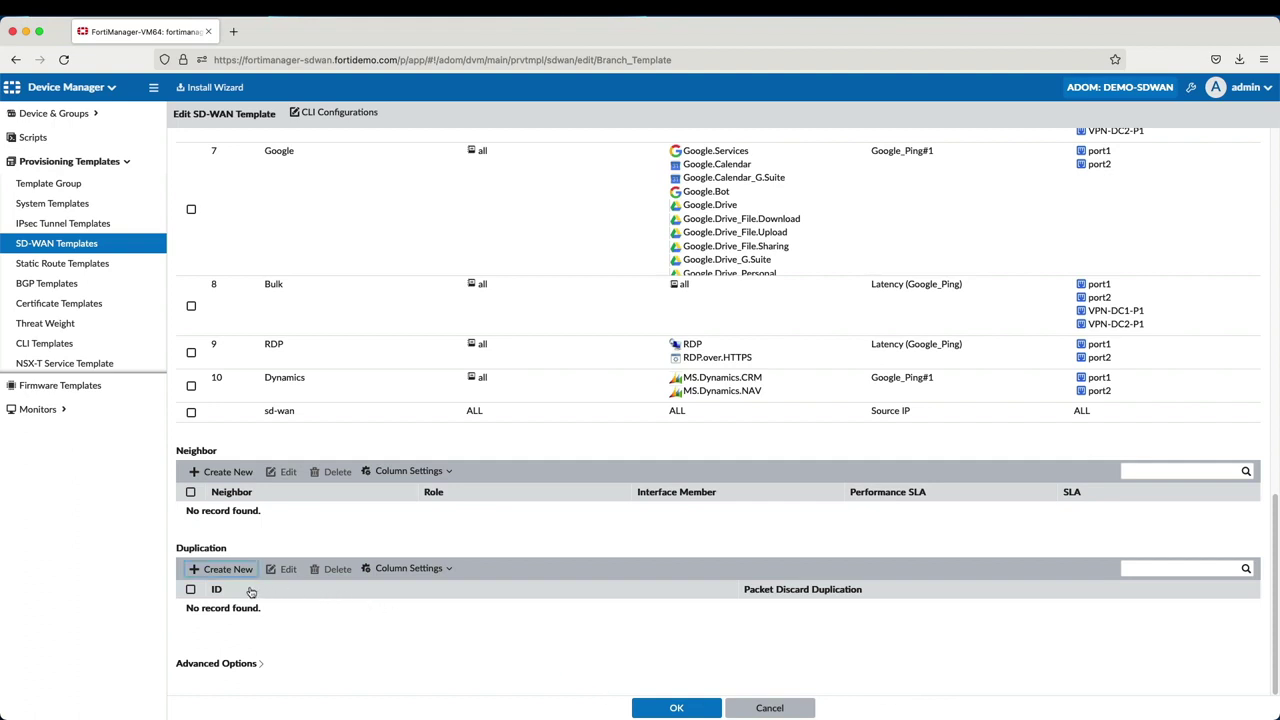
click(224, 572)
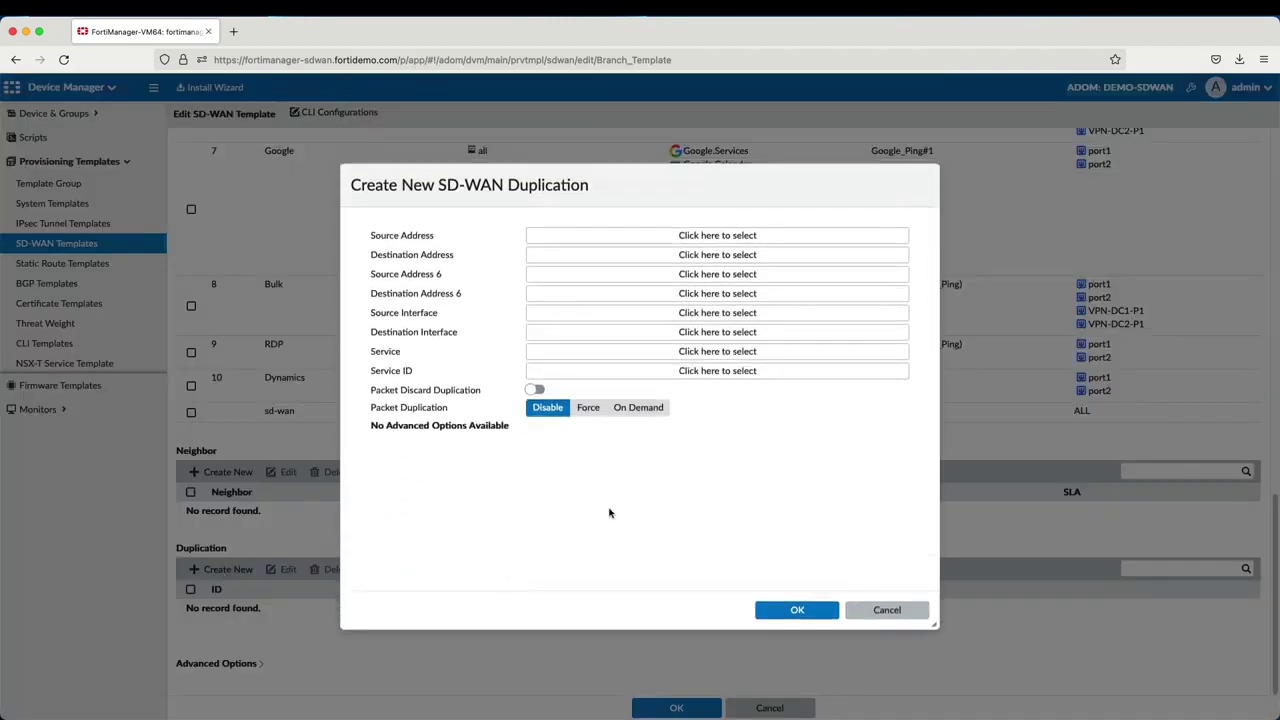
click(886, 610)
click(766, 704)
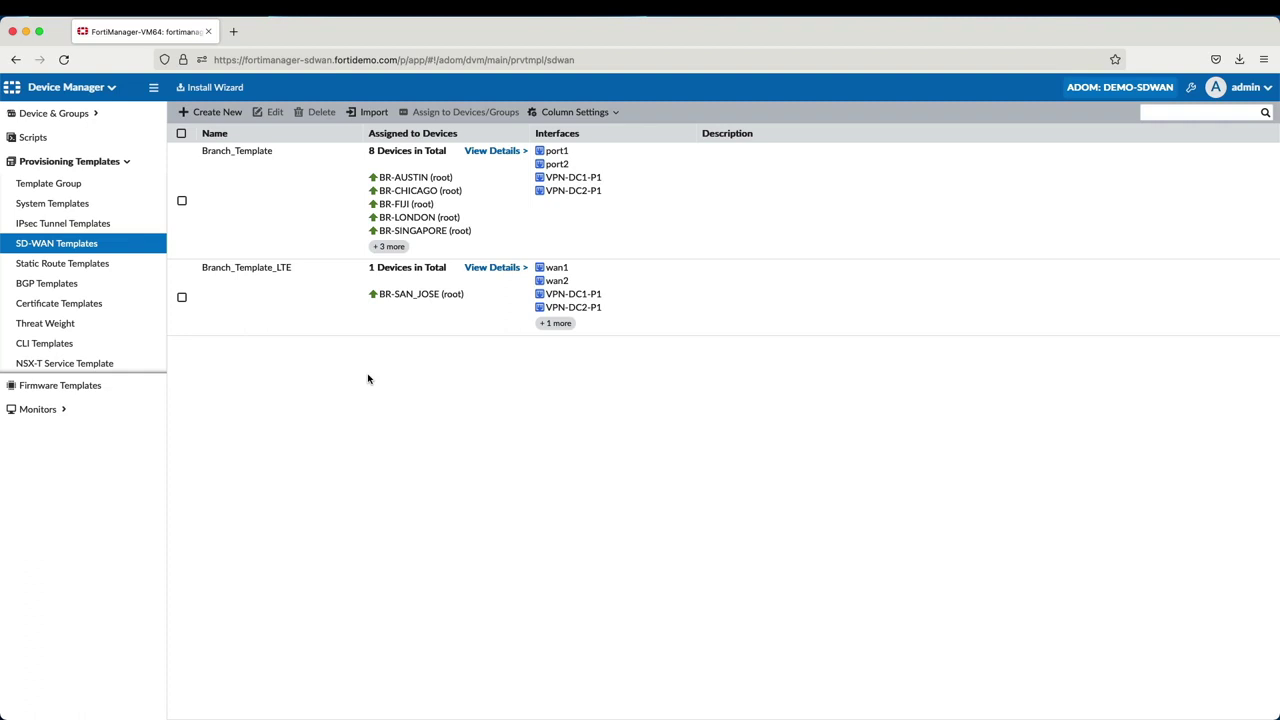
Open the Branch package's Internet_Access firewall policy for editing in Policy & Objects, and preview Full ZTNA before setting ZTNA back to Disable.
click(12, 89)
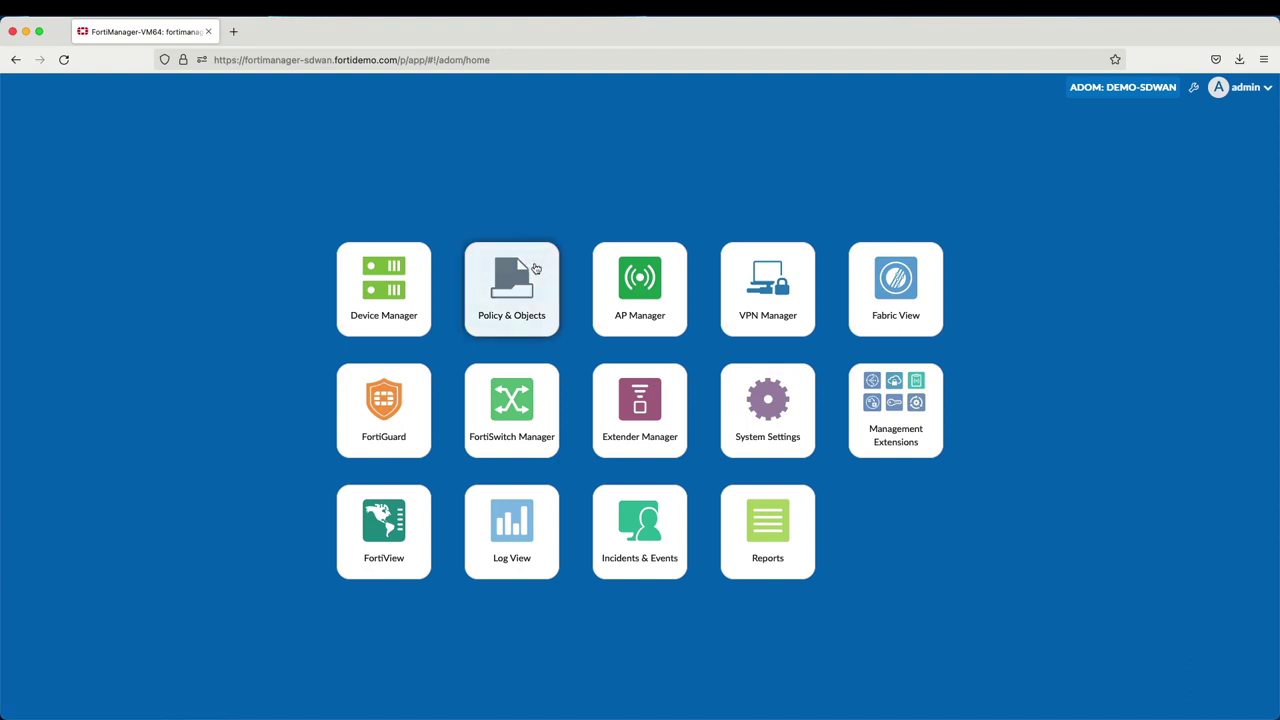
click(515, 290)
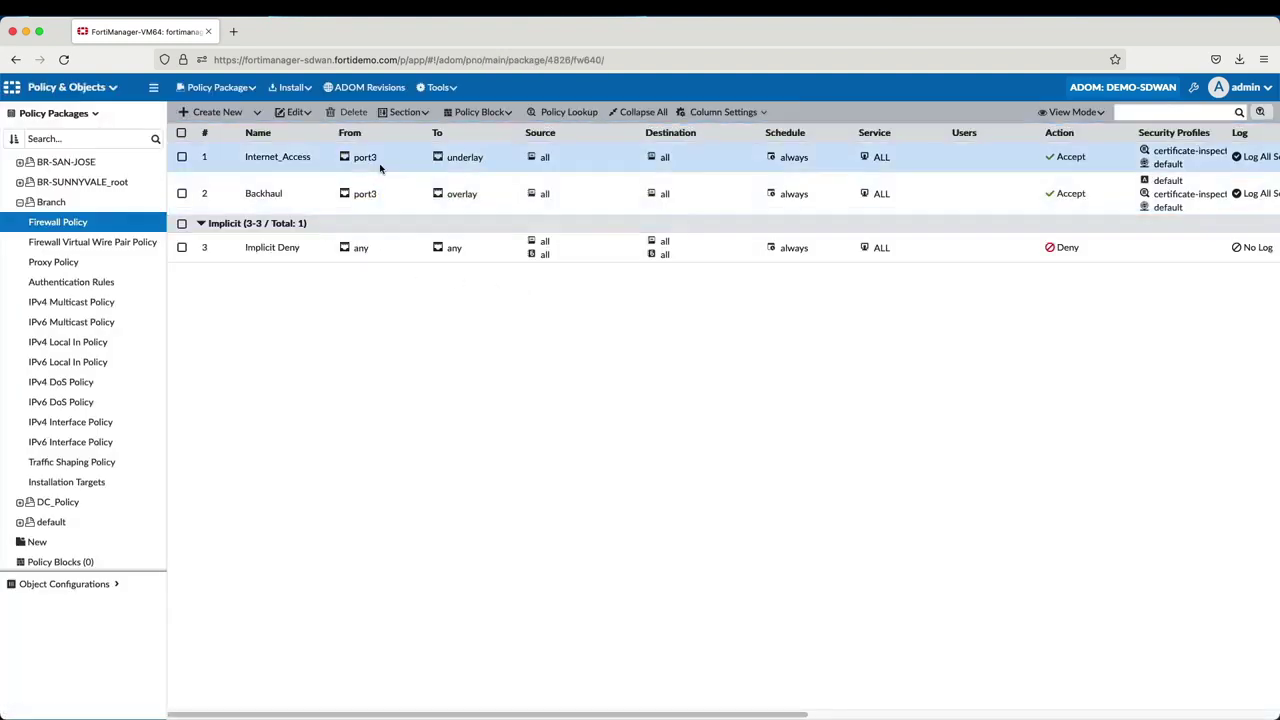
double_click(404, 165)
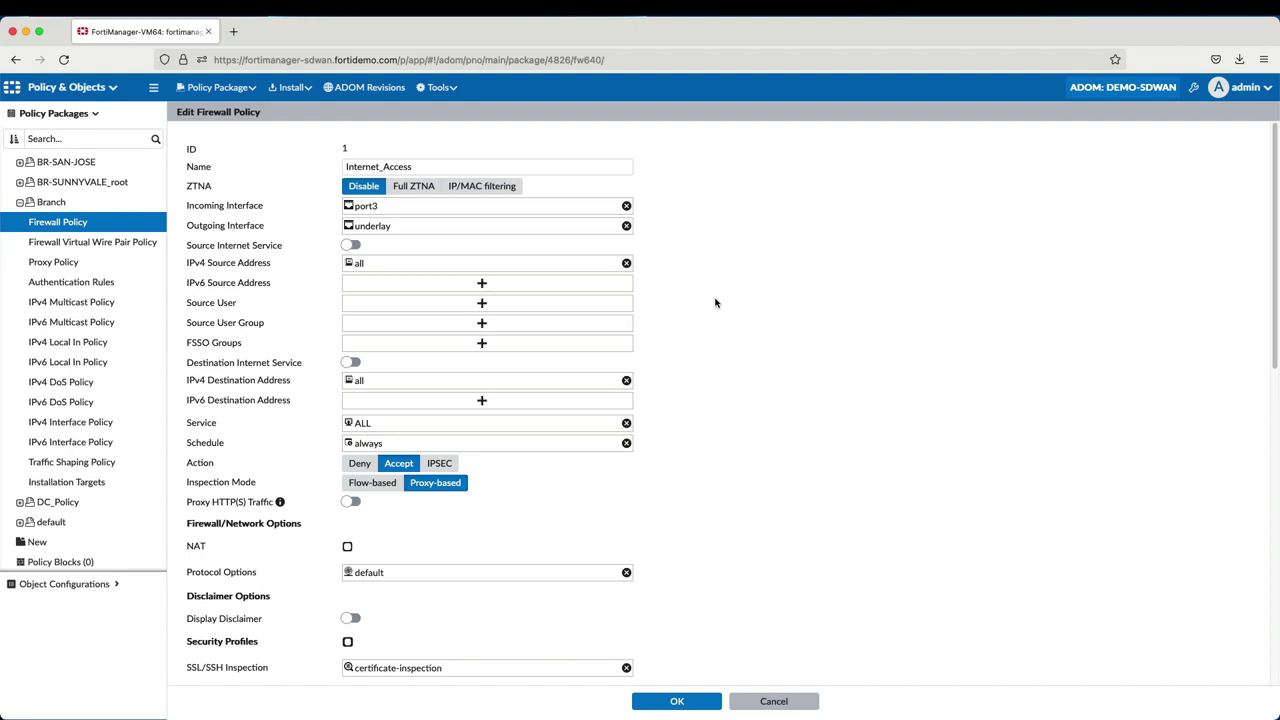
click(413, 187)
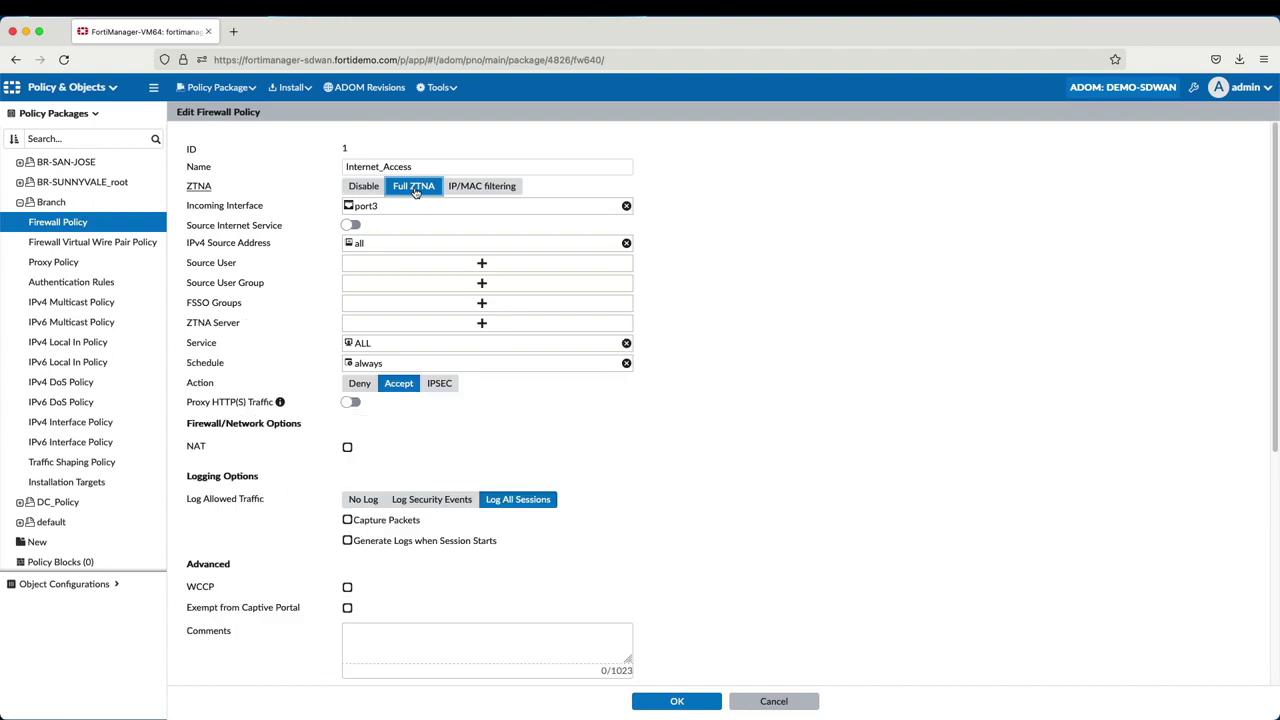
click(364, 187)
Enable security profiles on the Internet_Access policy and assign the default AntiVirus and default Web Filter profiles.
scroll(659, 300, down, 8)
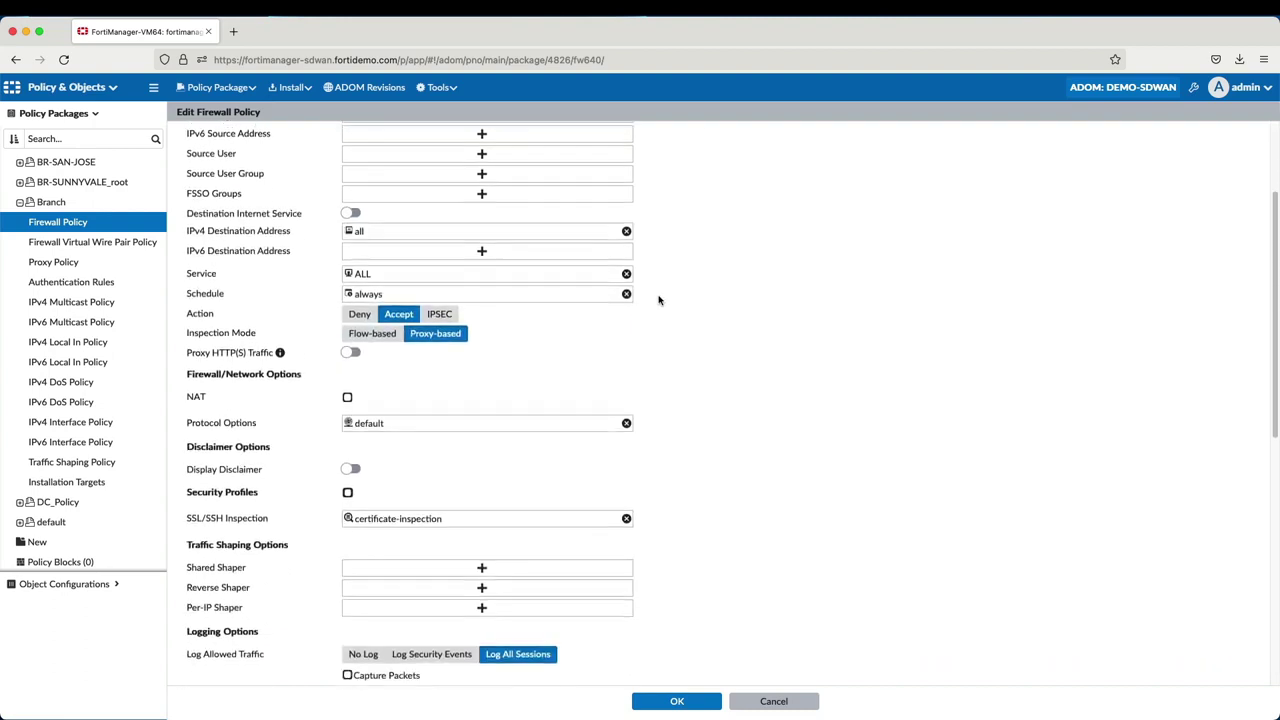
scroll(659, 300, down, 1)
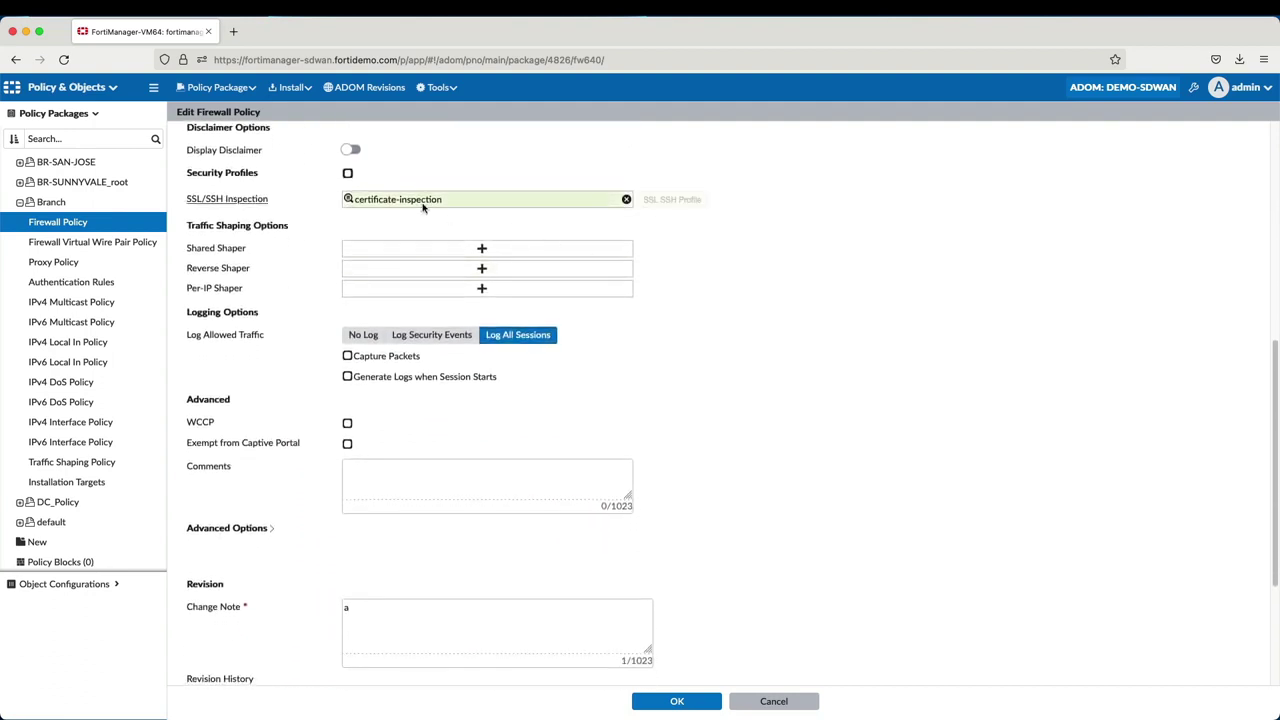
click(348, 174)
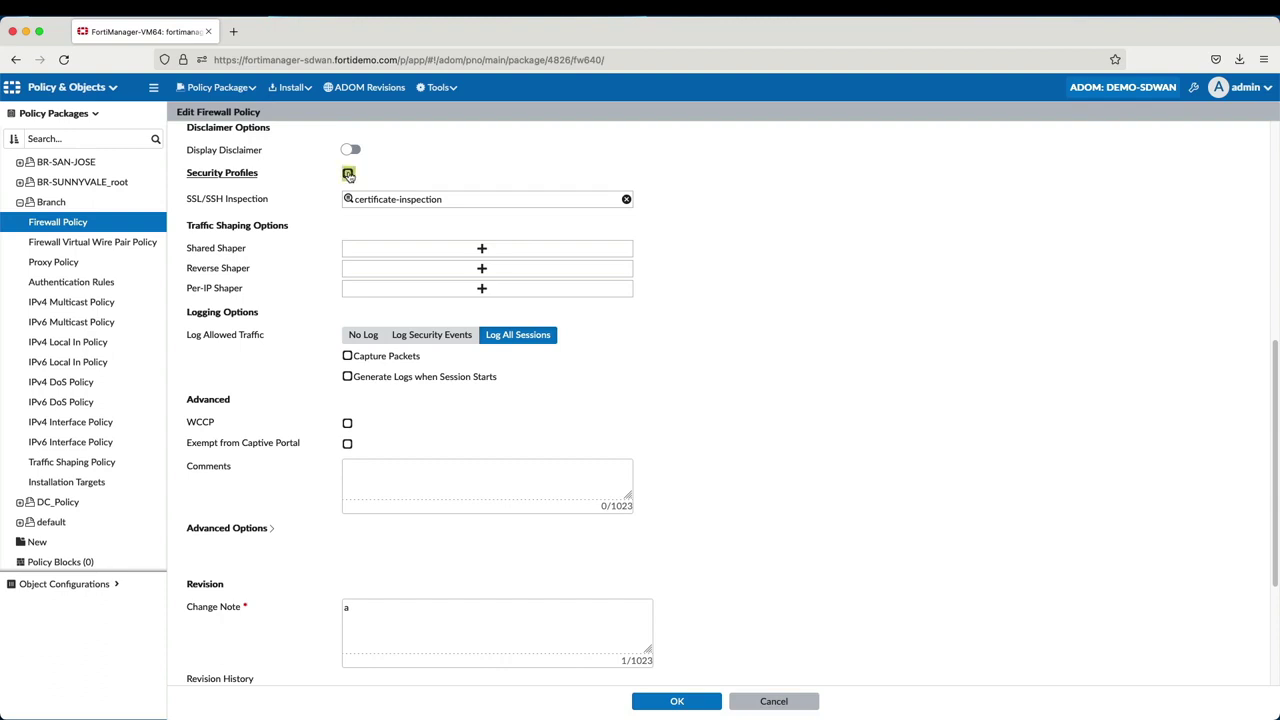
click(482, 223)
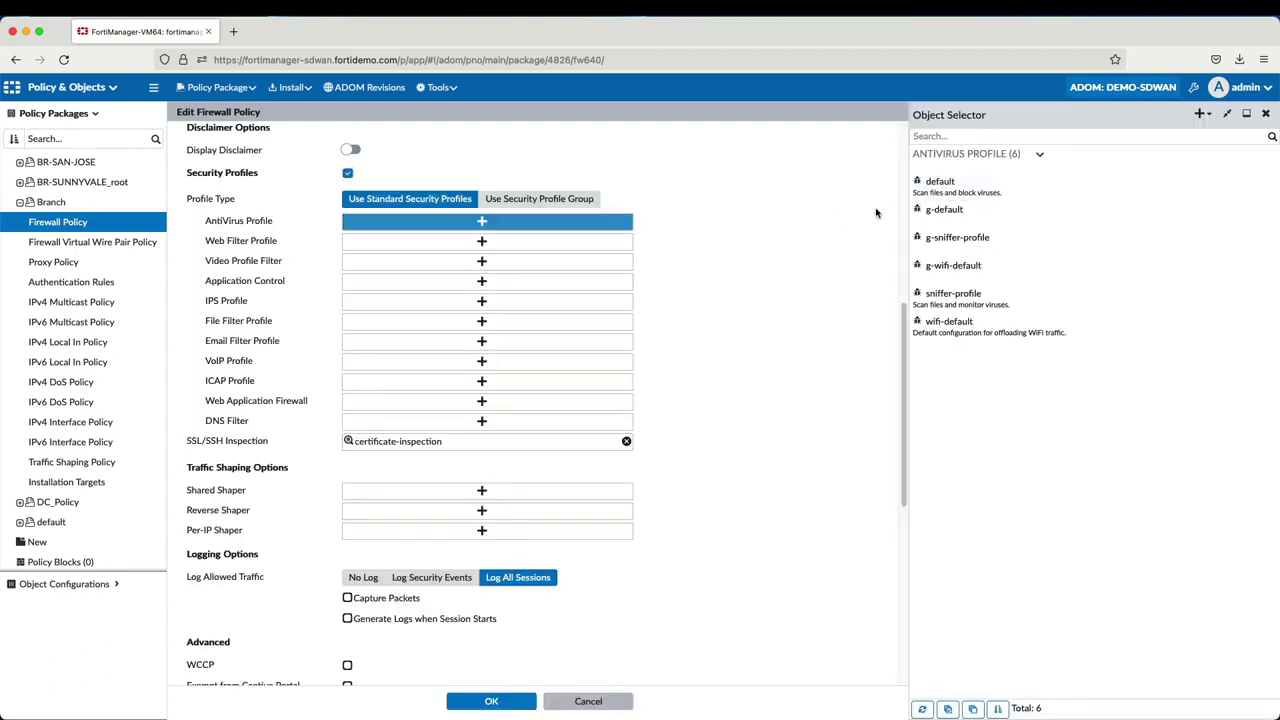
click(937, 194)
click(484, 250)
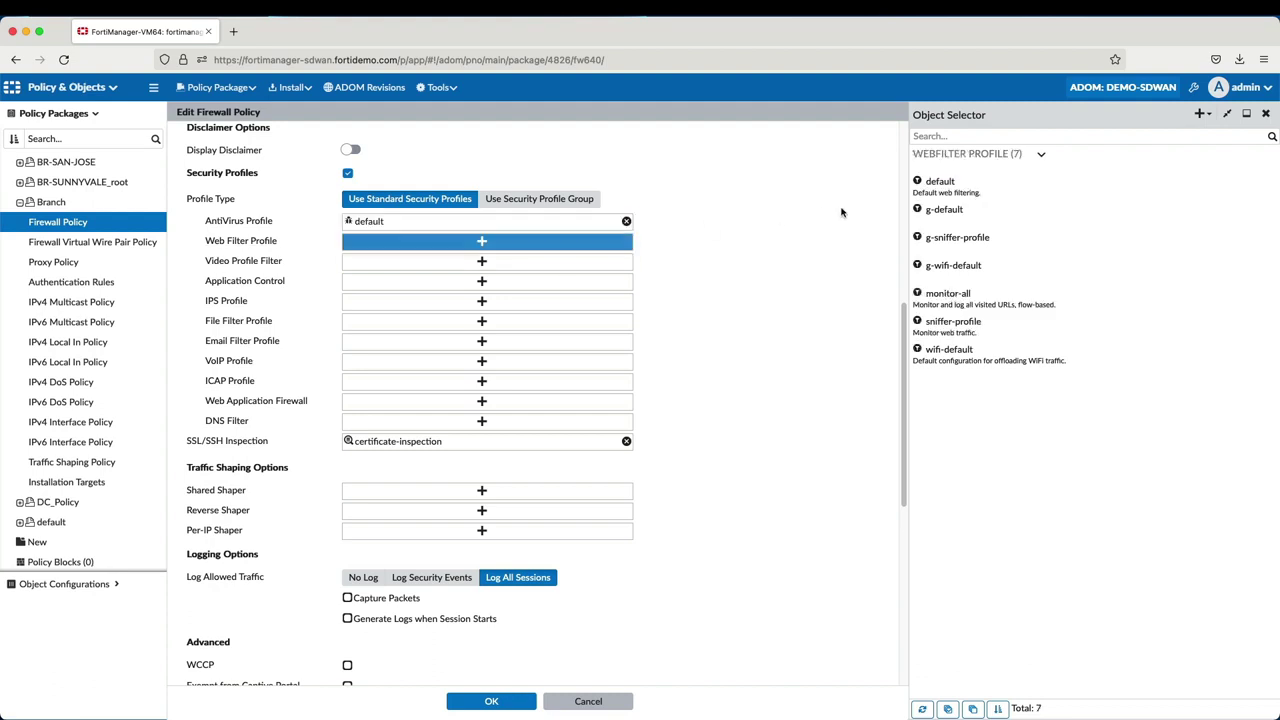
click(935, 188)
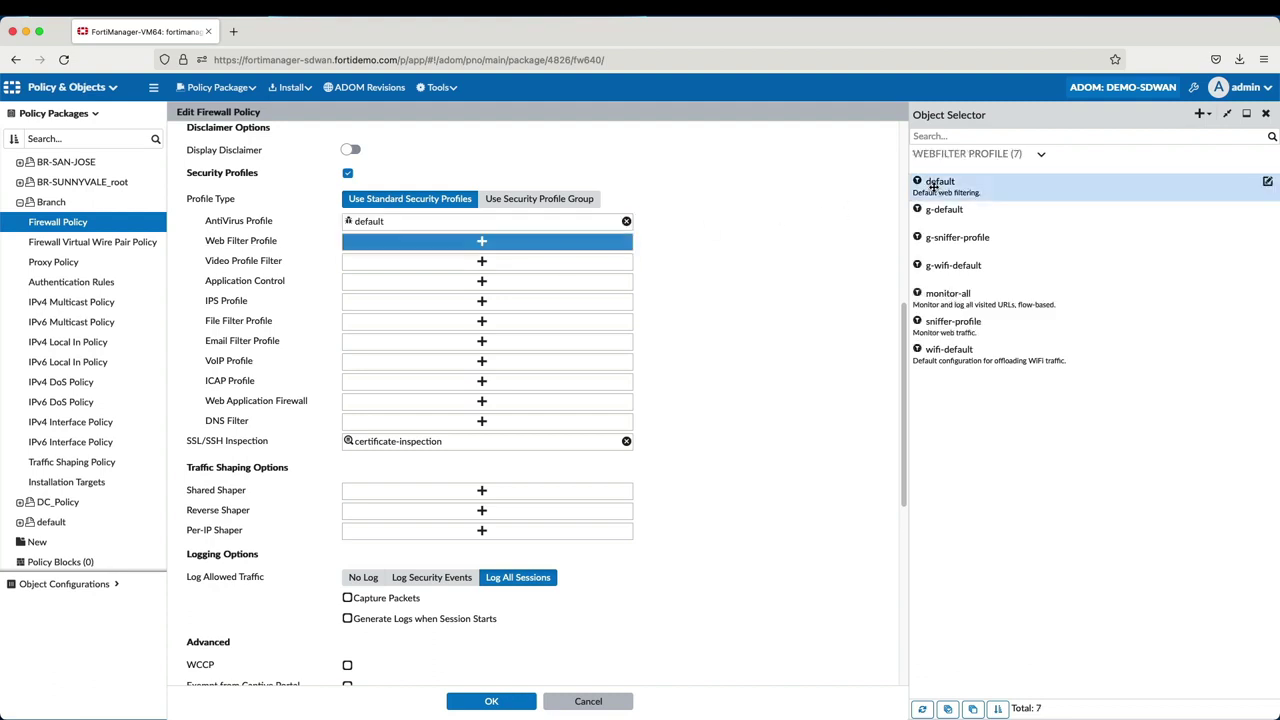
Set Application Control to default and the IPS profile to all_default, view the SSL/SSH inspection profiles, and save the policy.
click(484, 284)
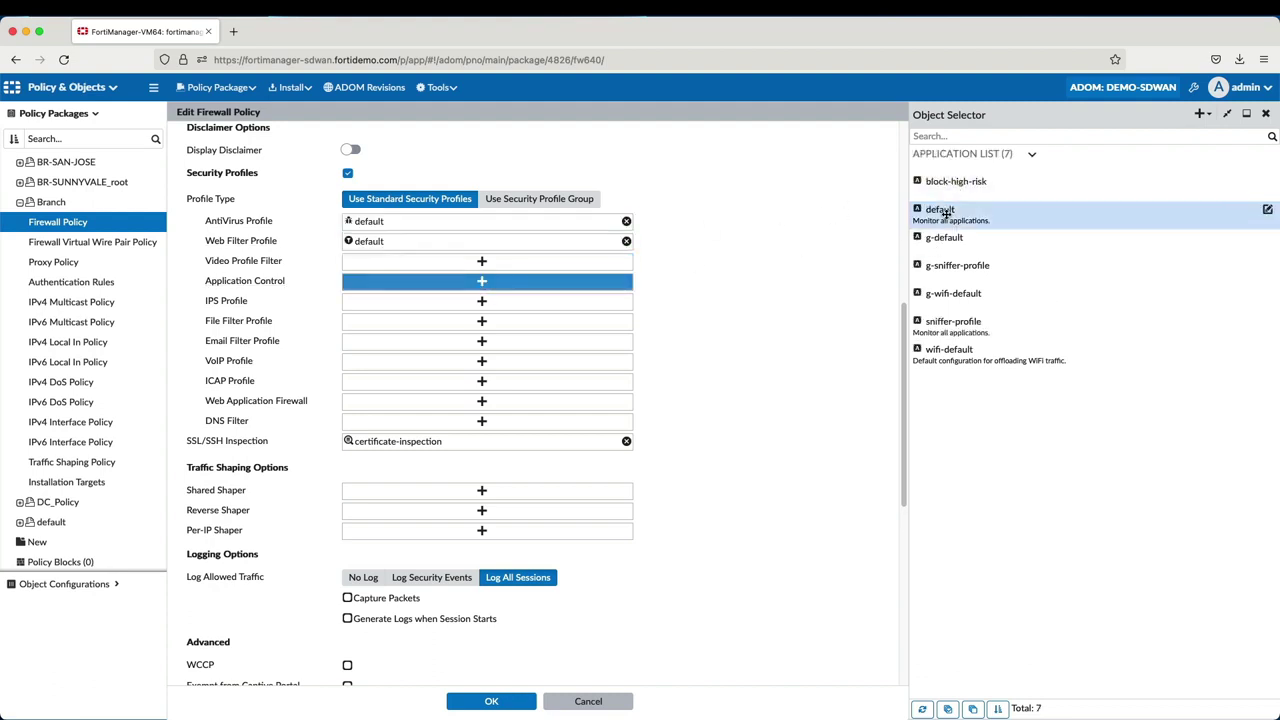
click(940, 210)
click(505, 298)
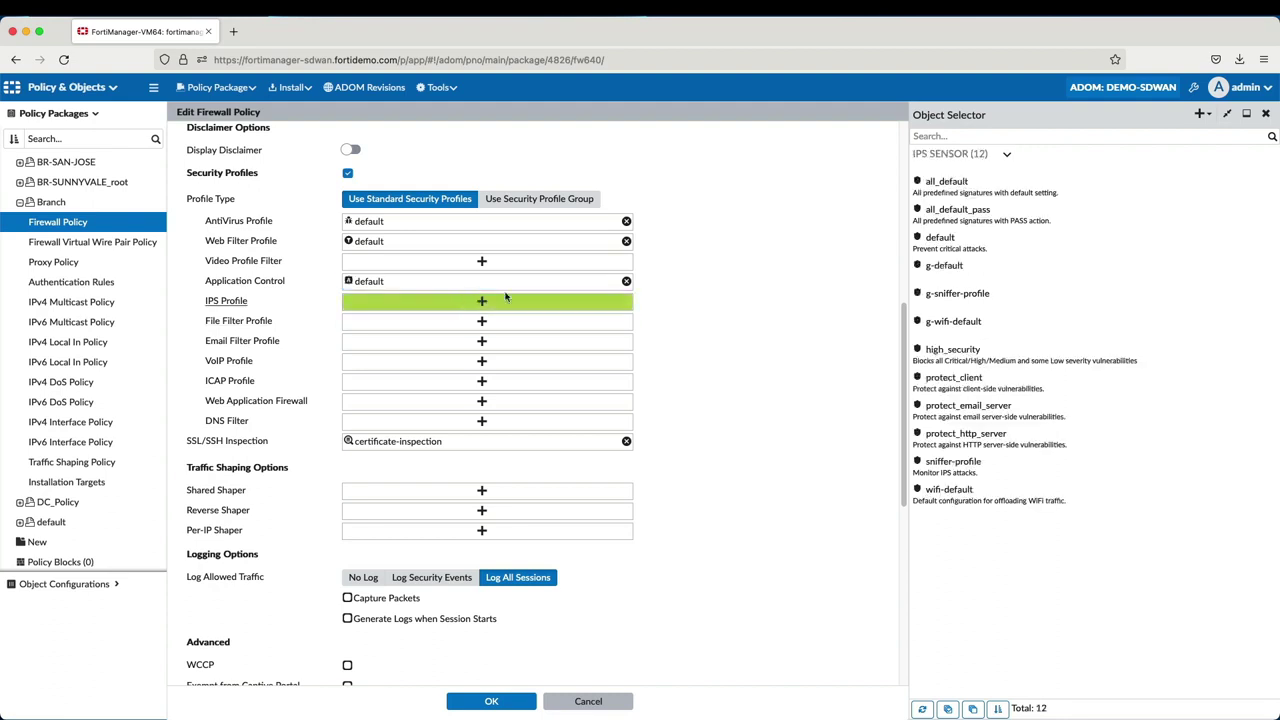
click(946, 186)
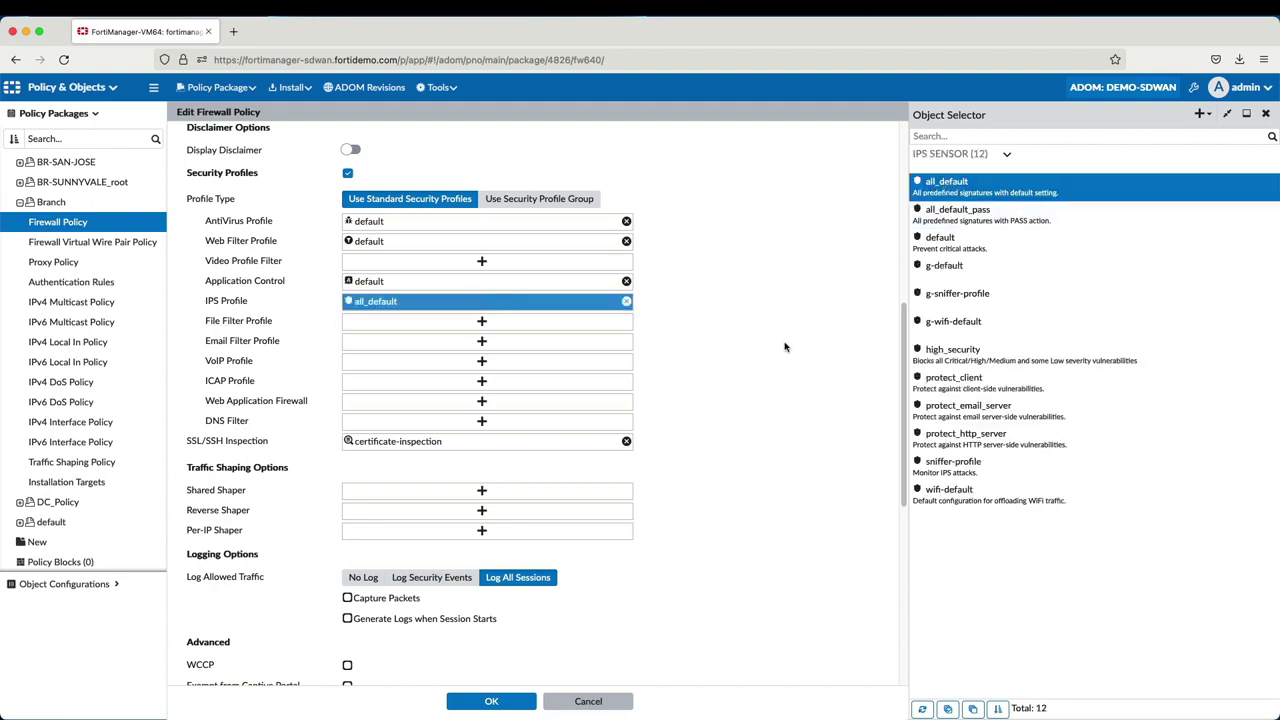
click(506, 449)
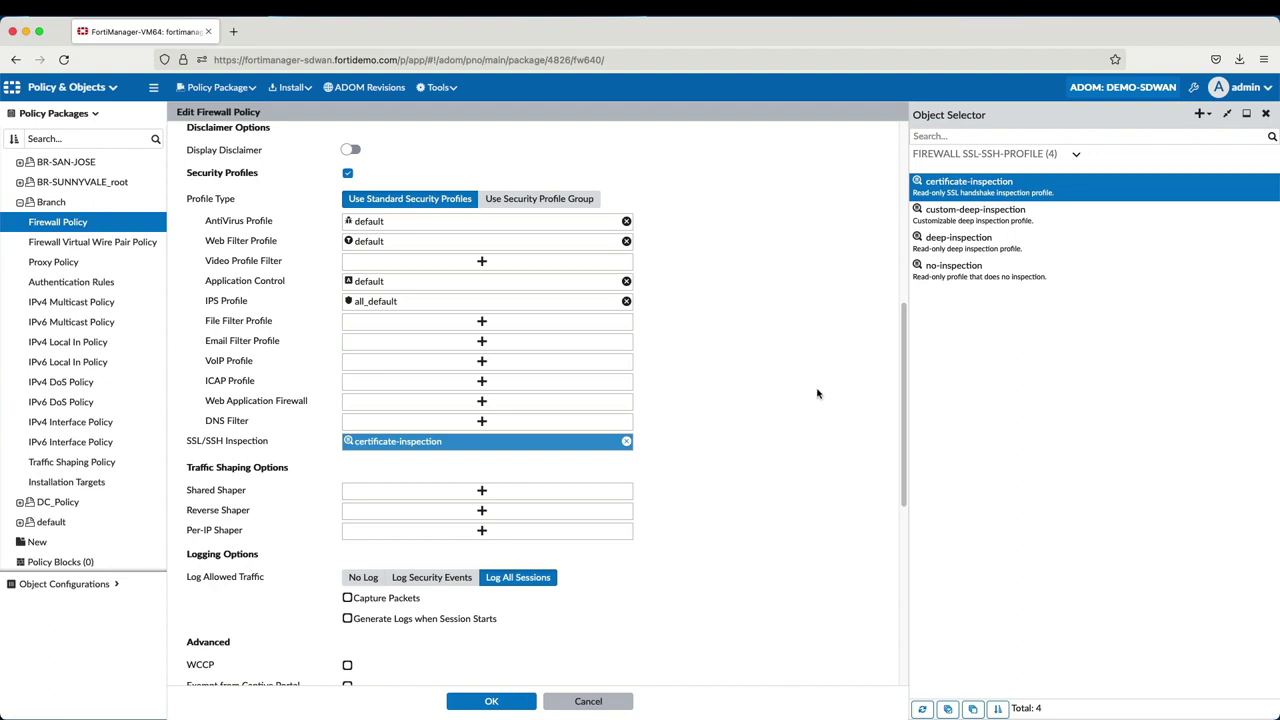
click(505, 693)
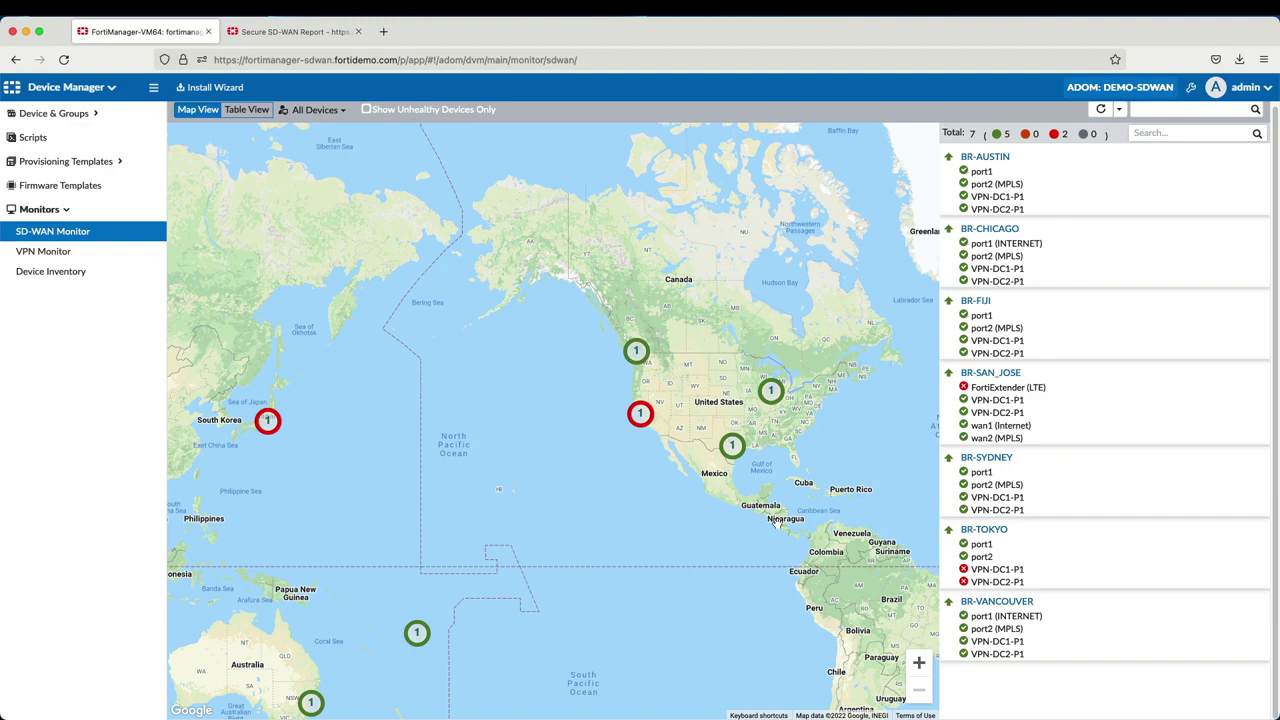
Focus the SD-WAN Monitor map on North America to check branch link status, and open the BR-AUSTIN device's monitoring details.
click(919, 662)
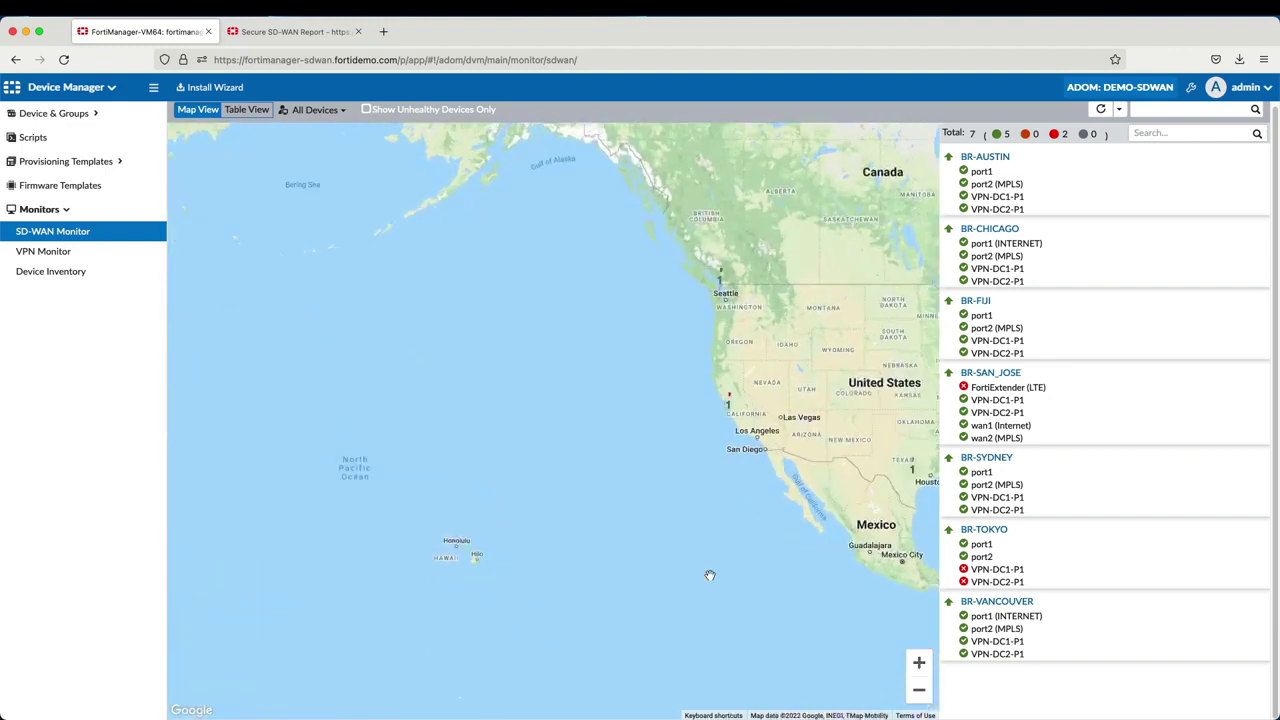
drag(710, 576, 550, 587)
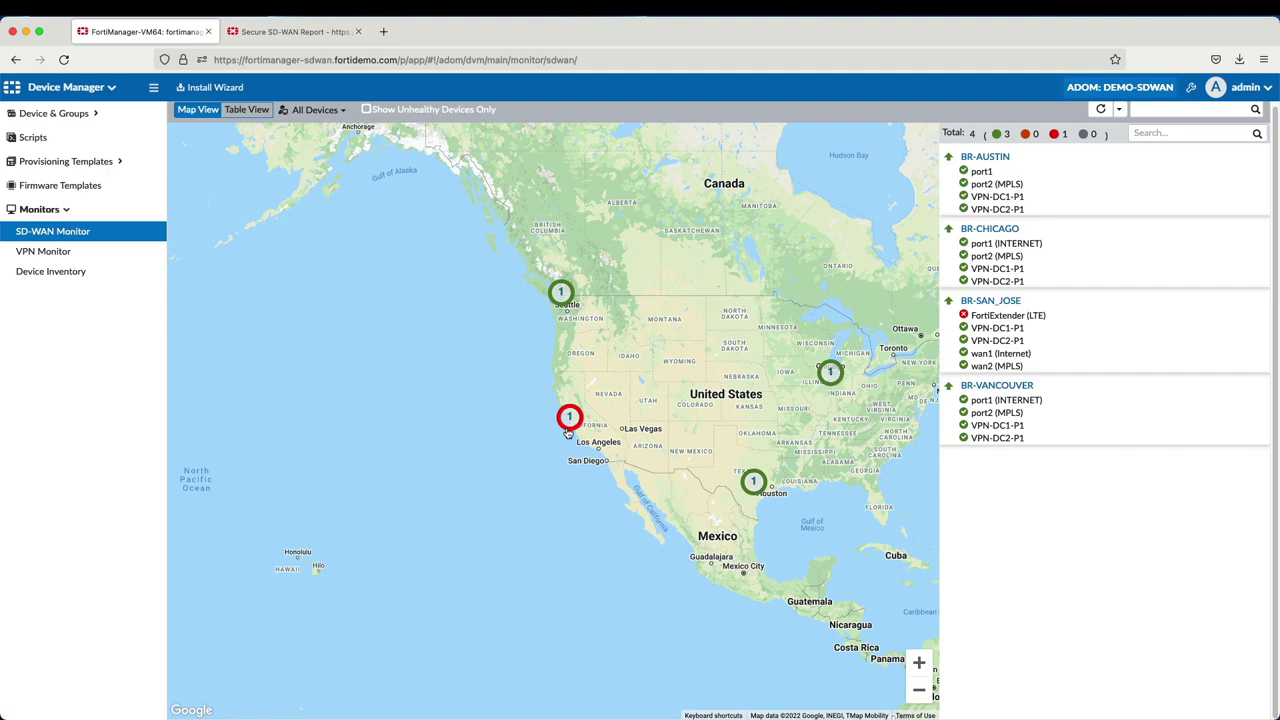
click(966, 172)
click(250, 110)
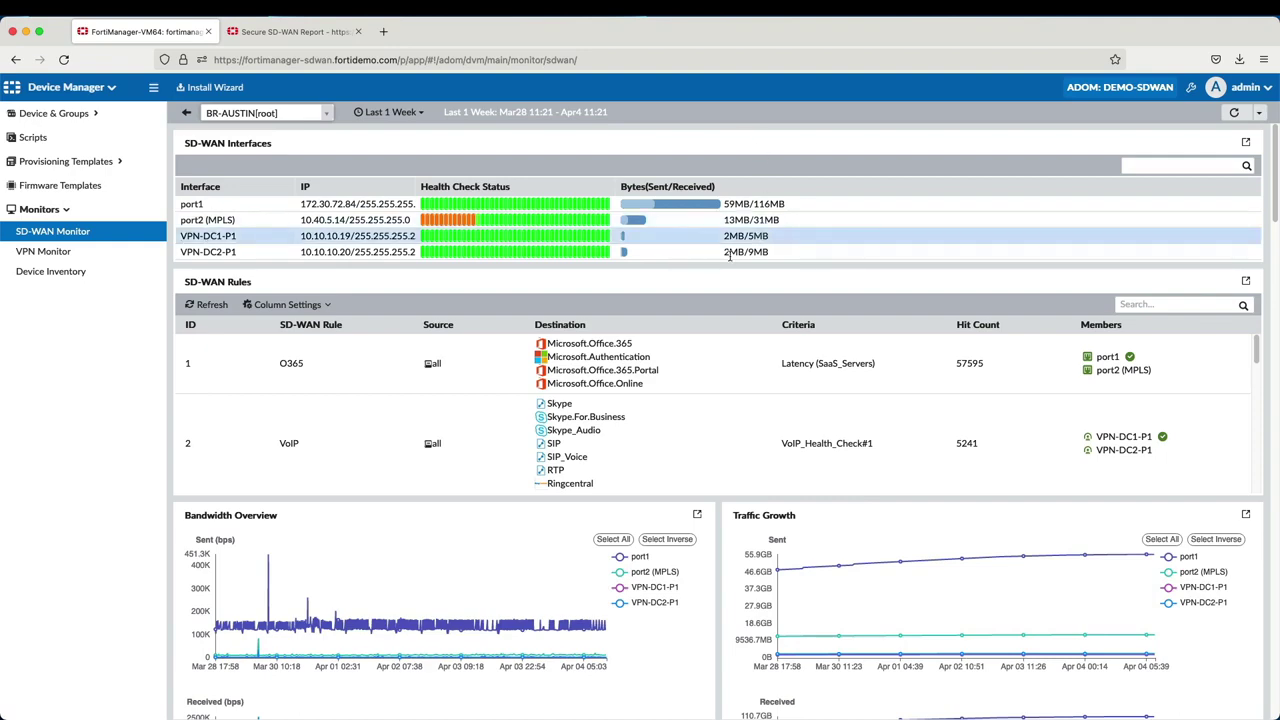
Examine BR-AUSTIN's interface health, SD-WAN rule members, bandwidth and traffic graphs, and the Google_Ping latency, jitter and packet loss charts.
mouse_move(609, 257)
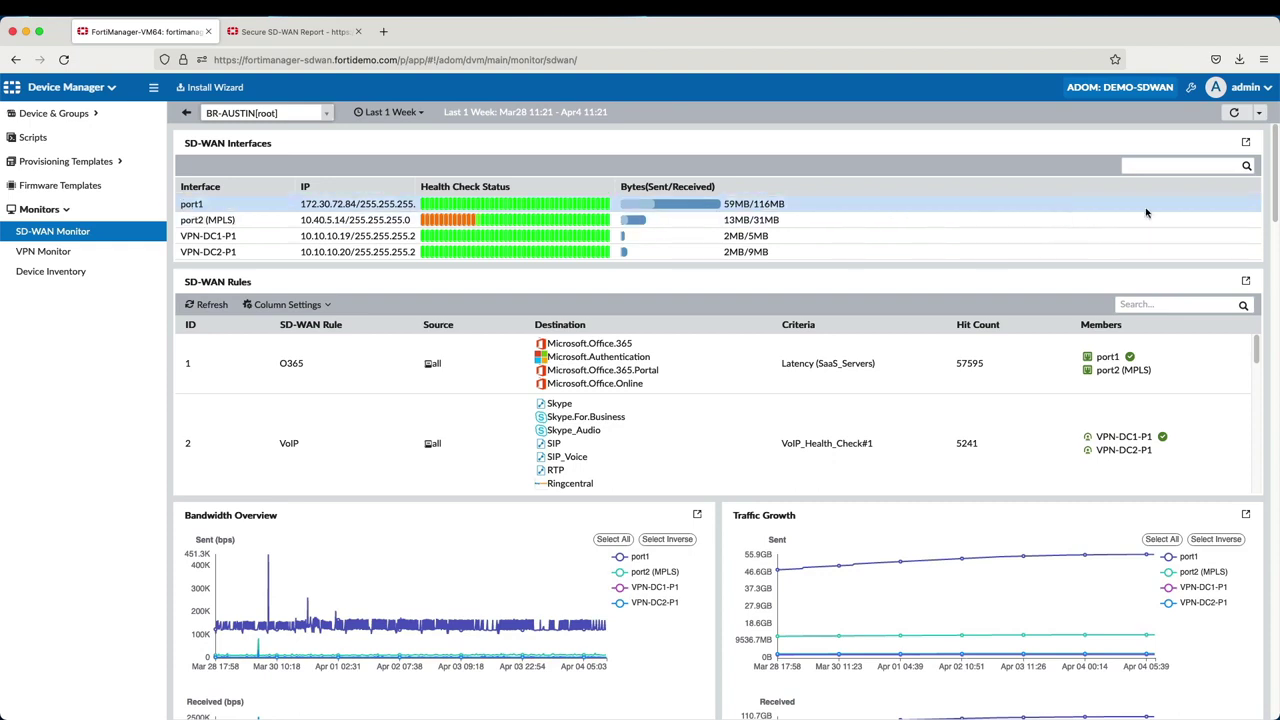
drag(1275, 212, 1276, 239)
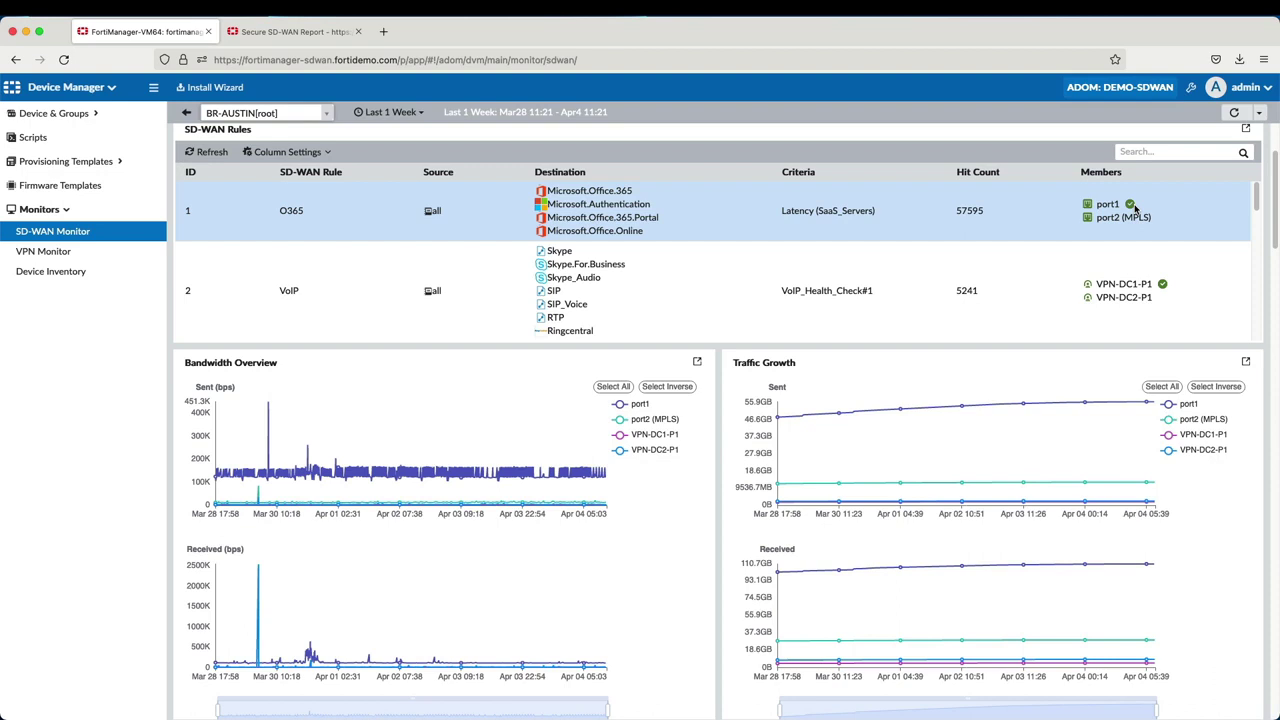
mouse_move(1115, 203)
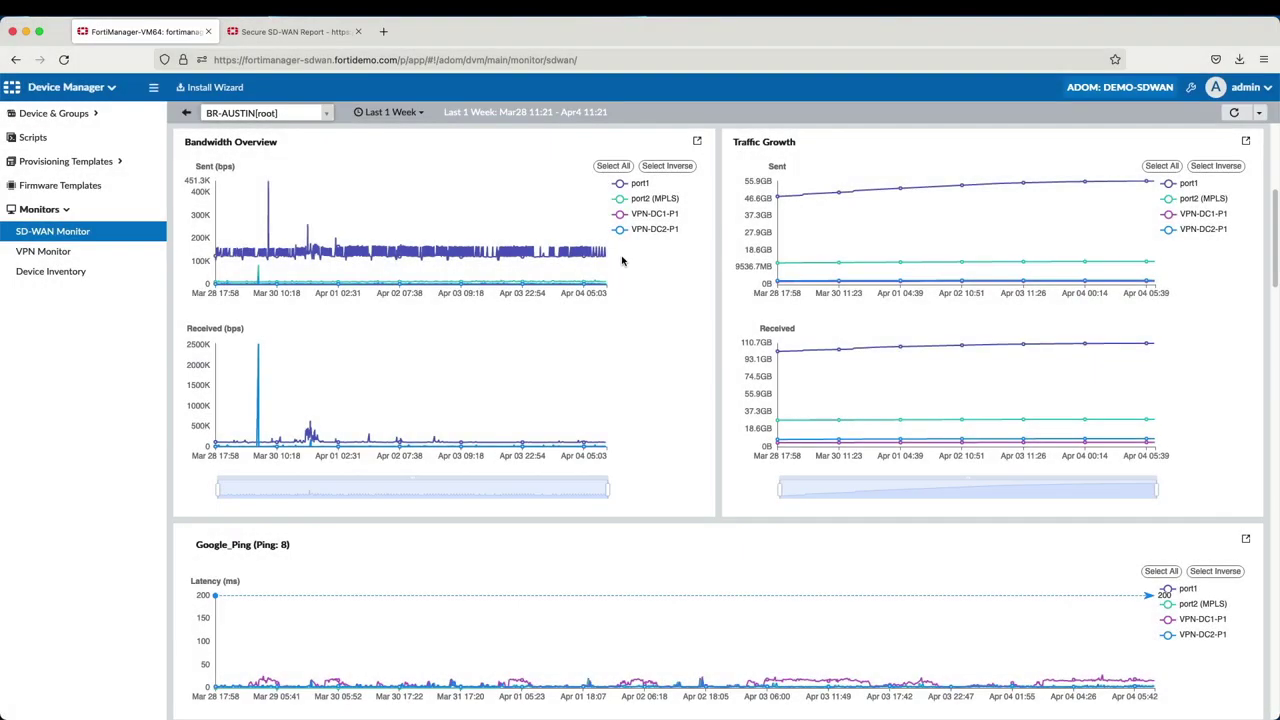
mouse_move(574, 253)
drag(1274, 230, 1274, 295)
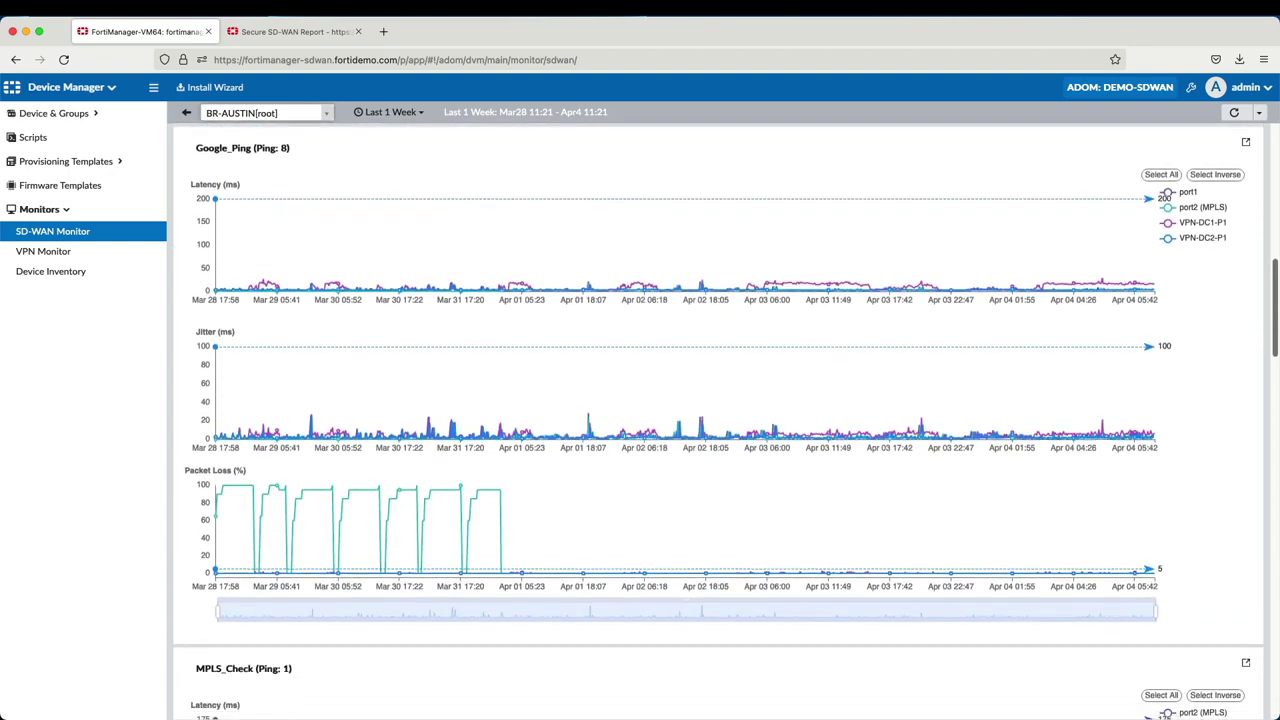
Review the remaining BR-AUSTIN health-check charts, from Google_Ping on to MPLS_Check and those below it.
scroll(1188, 290, down, 1)
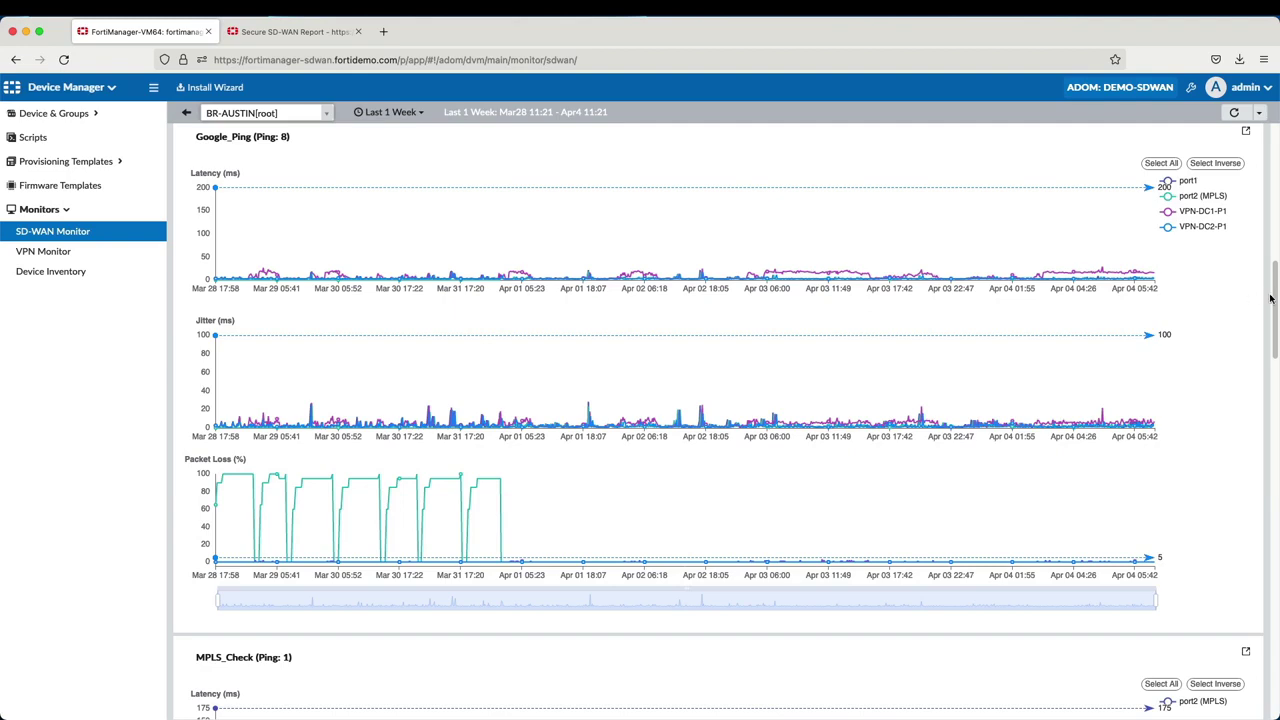
drag(1274, 295, 1276, 478)
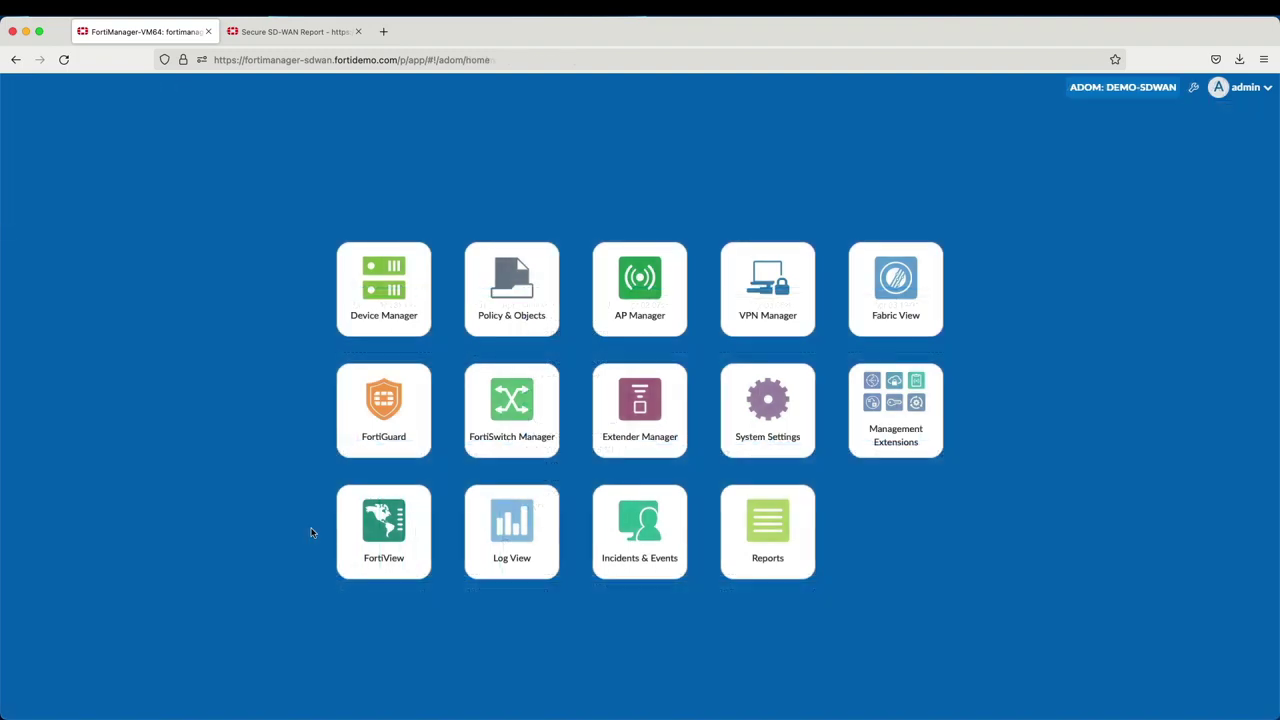
Show FortiView's Secure SD-WAN Monitor dashboard and examine BR-AUSTIN's bandwidth overview, performance status and rules utilization, including the HTTP.BROWSER flow to port1.
click(384, 538)
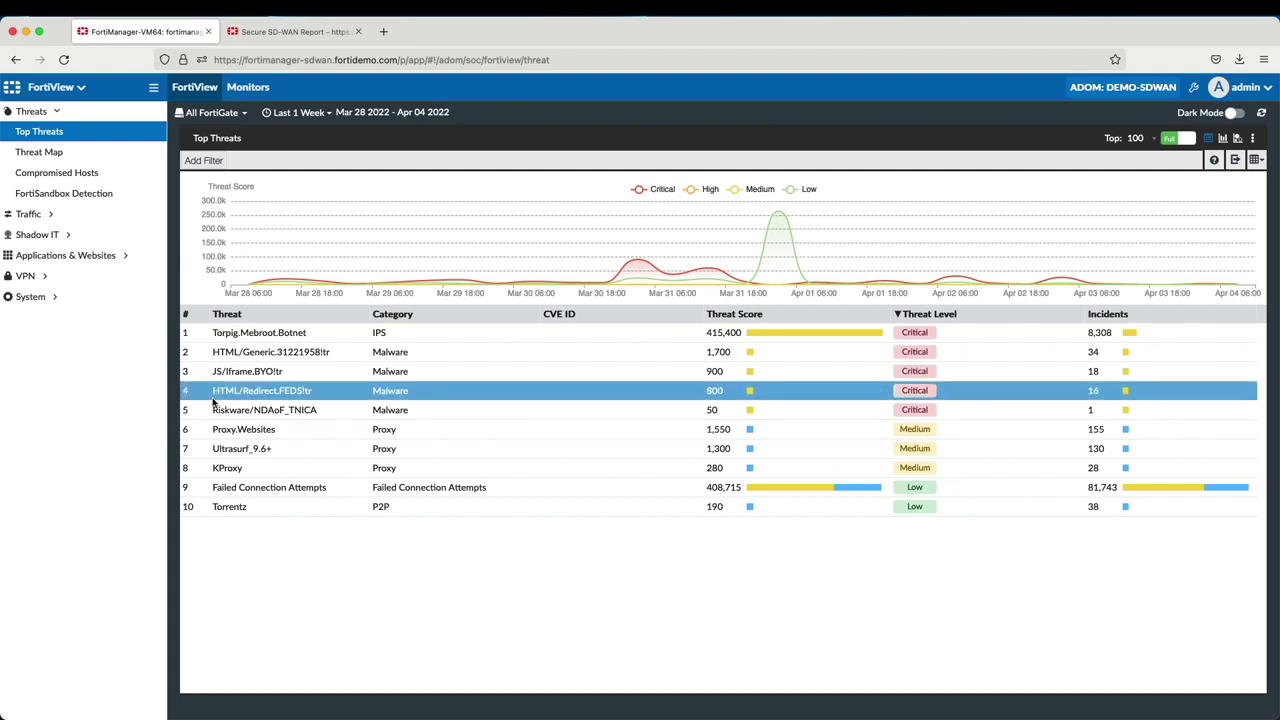
click(241, 97)
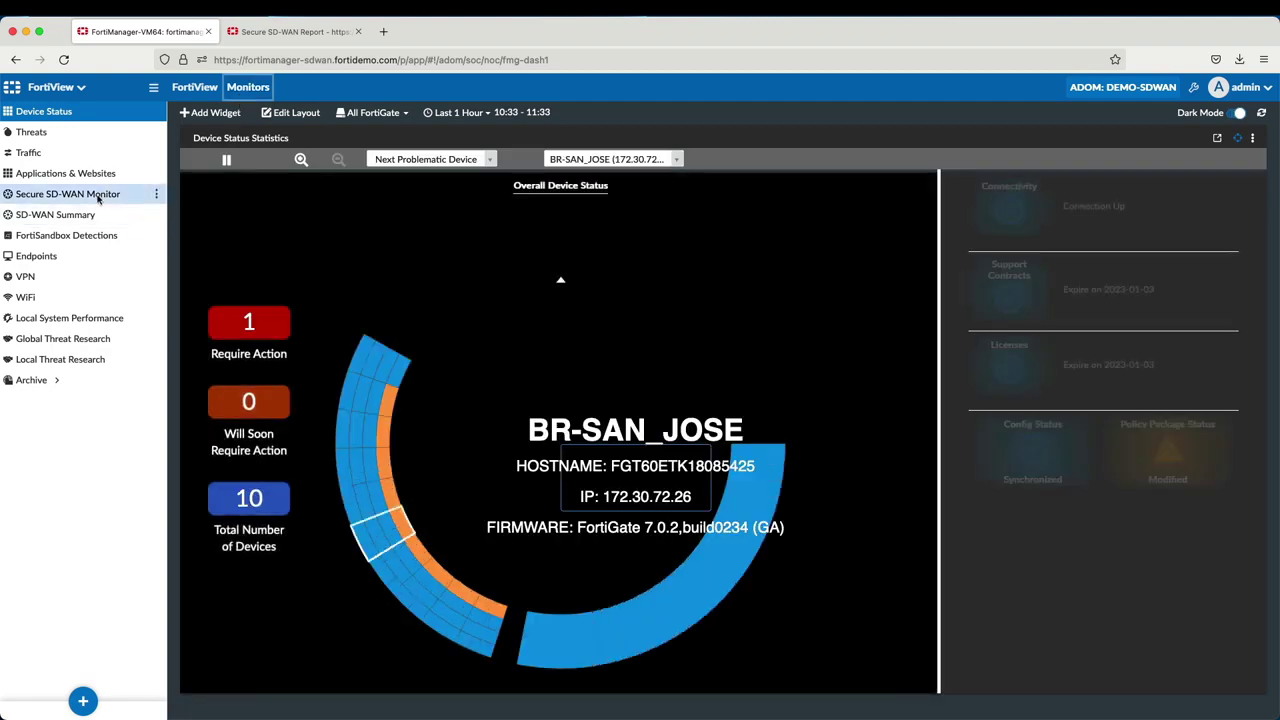
click(98, 196)
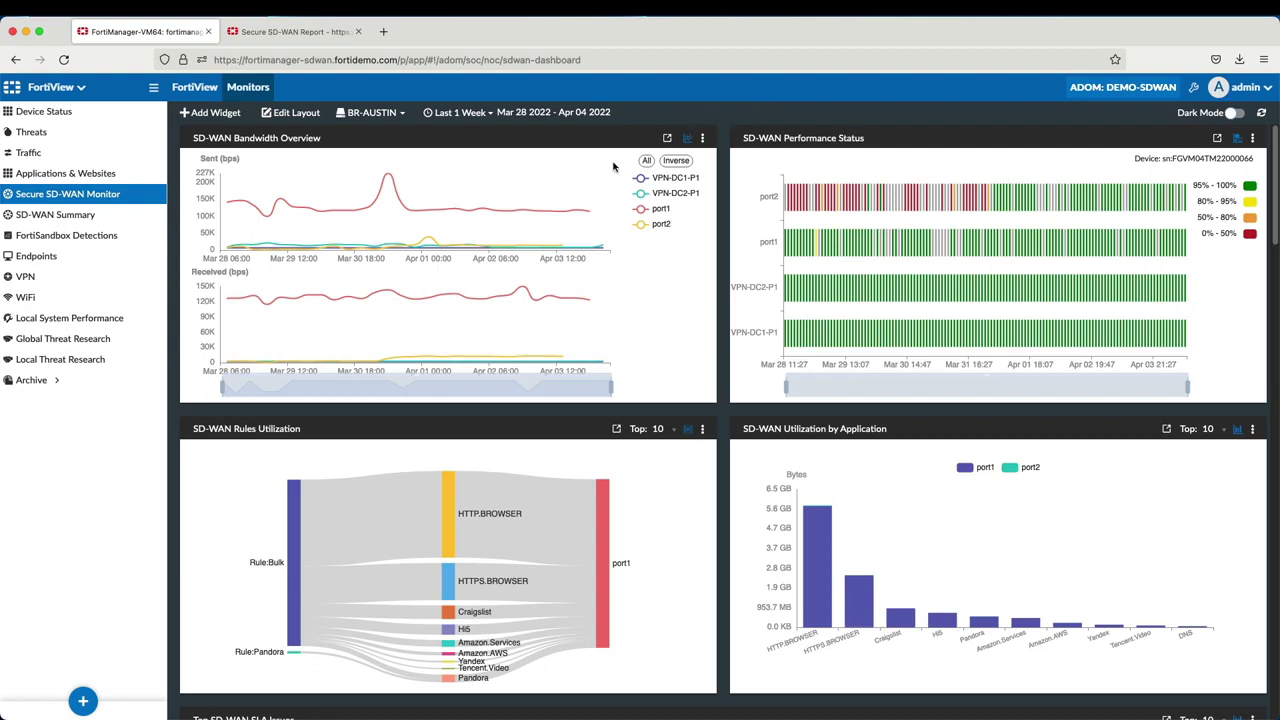
mouse_move(527, 210)
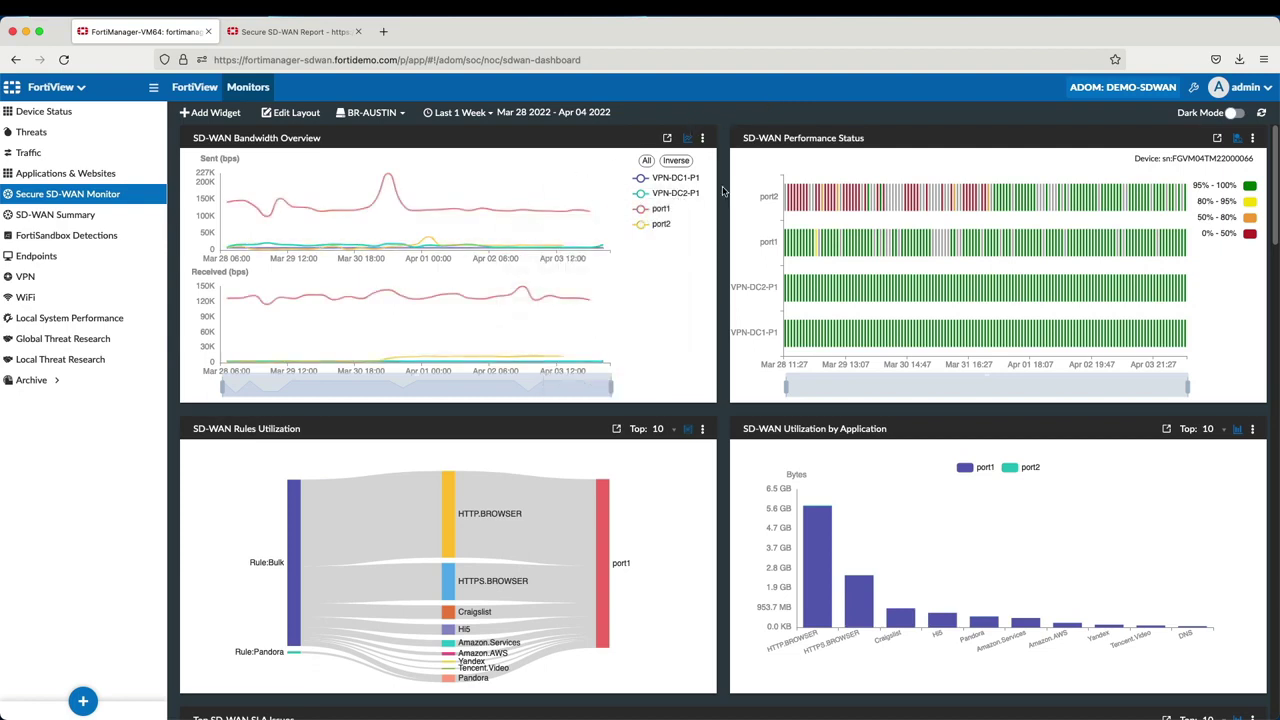
mouse_move(872, 195)
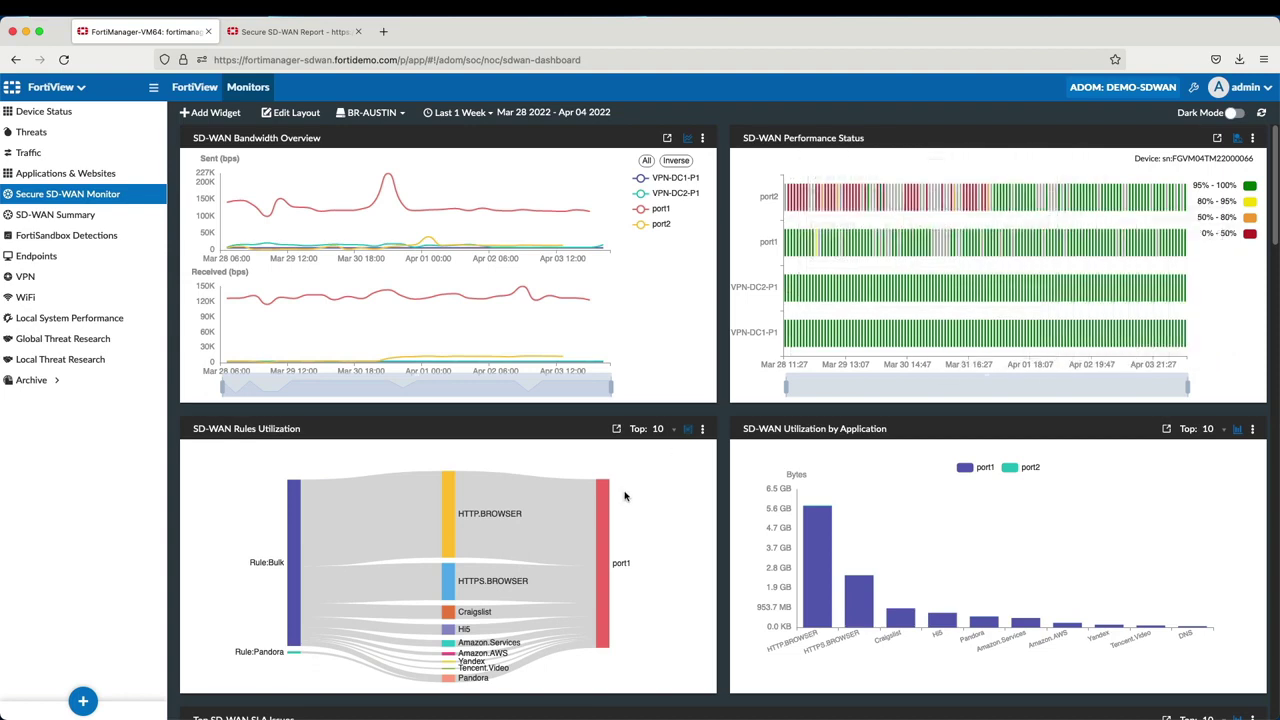
mouse_move(584, 504)
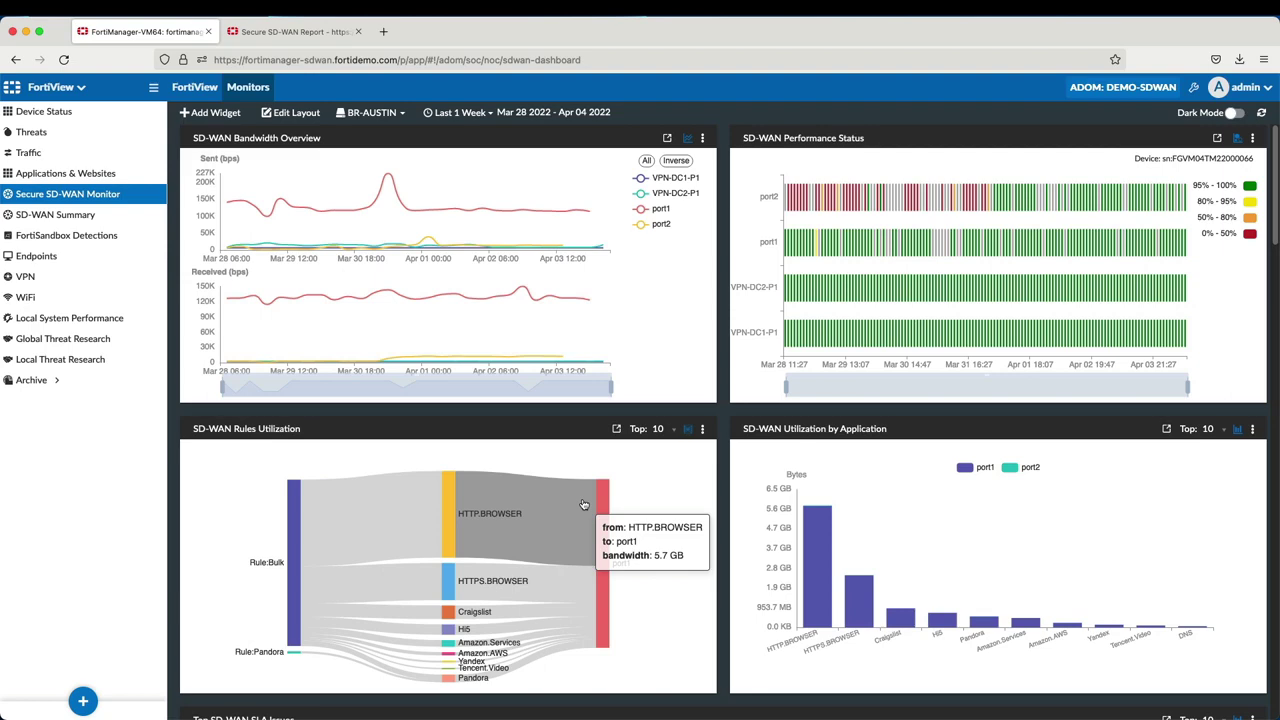
Examine the Top SD-WAN SLA Issues jitter ranking and the VoIP_Health_Check and Google_Ping charts for BR-AUSTIN.
scroll(1275, 238, down, 1)
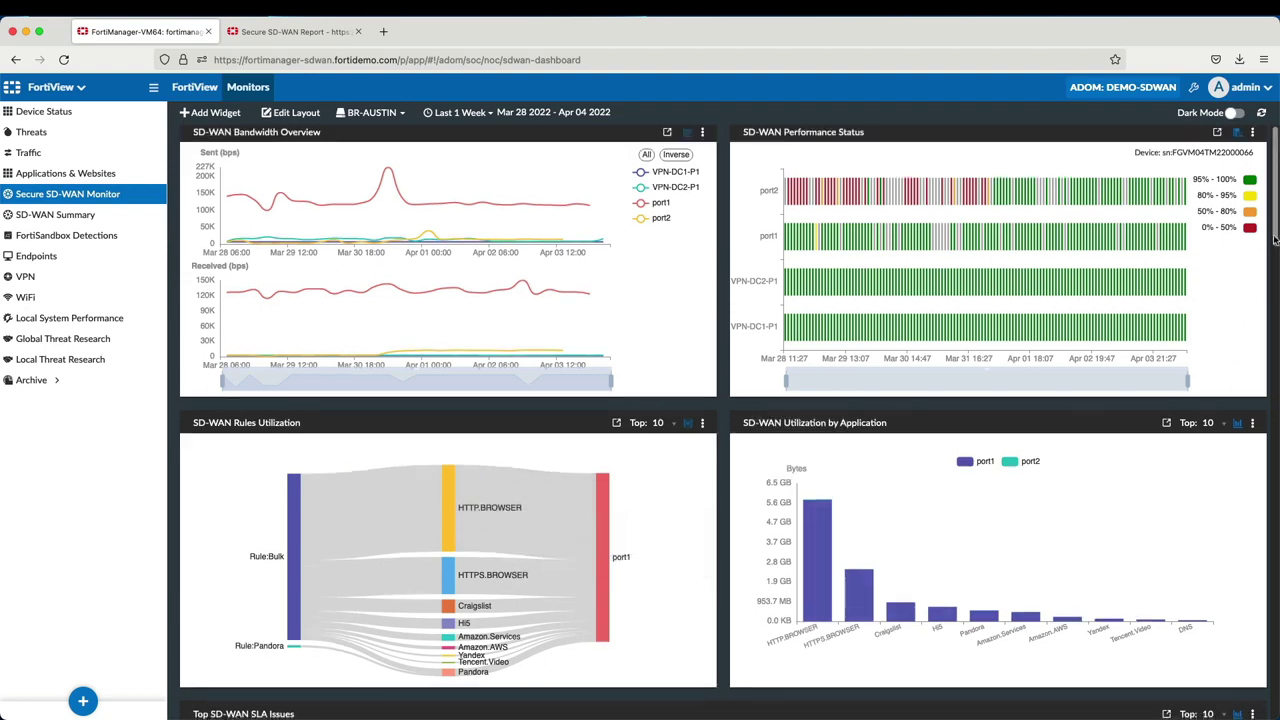
scroll(1275, 238, down, 10)
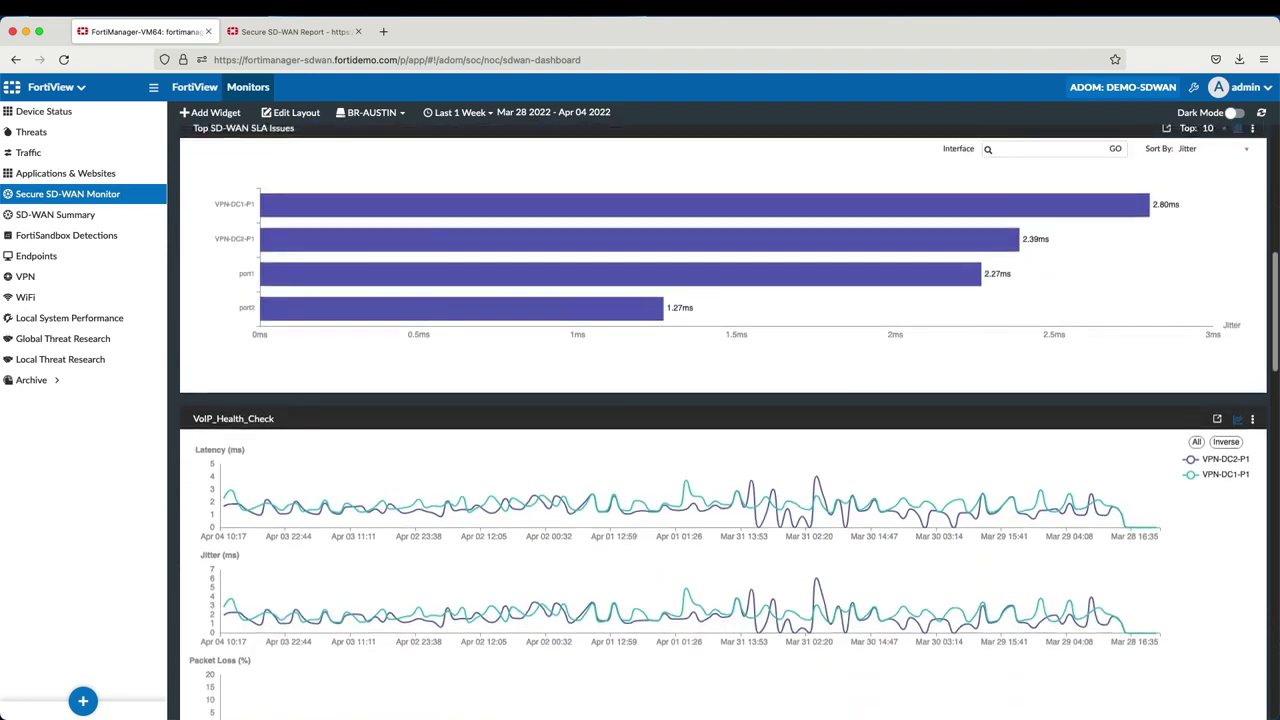
scroll(724, 419, up, 1)
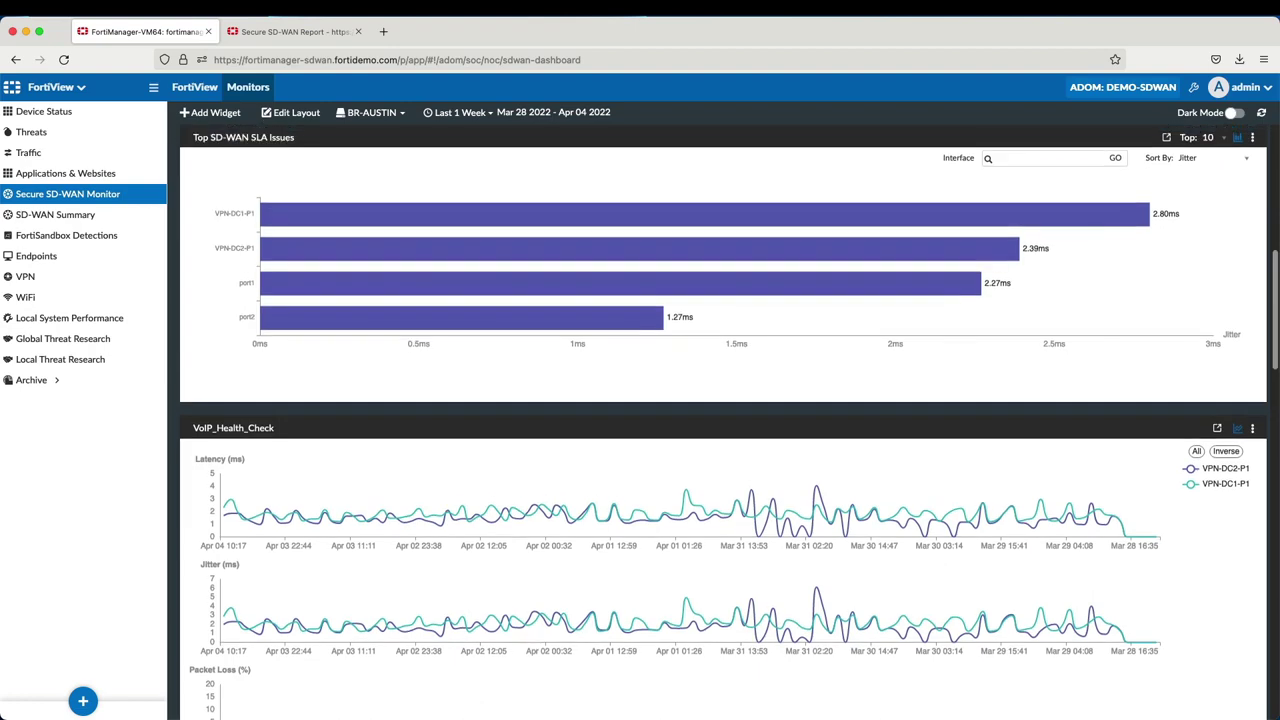
scroll(724, 420, down, 5)
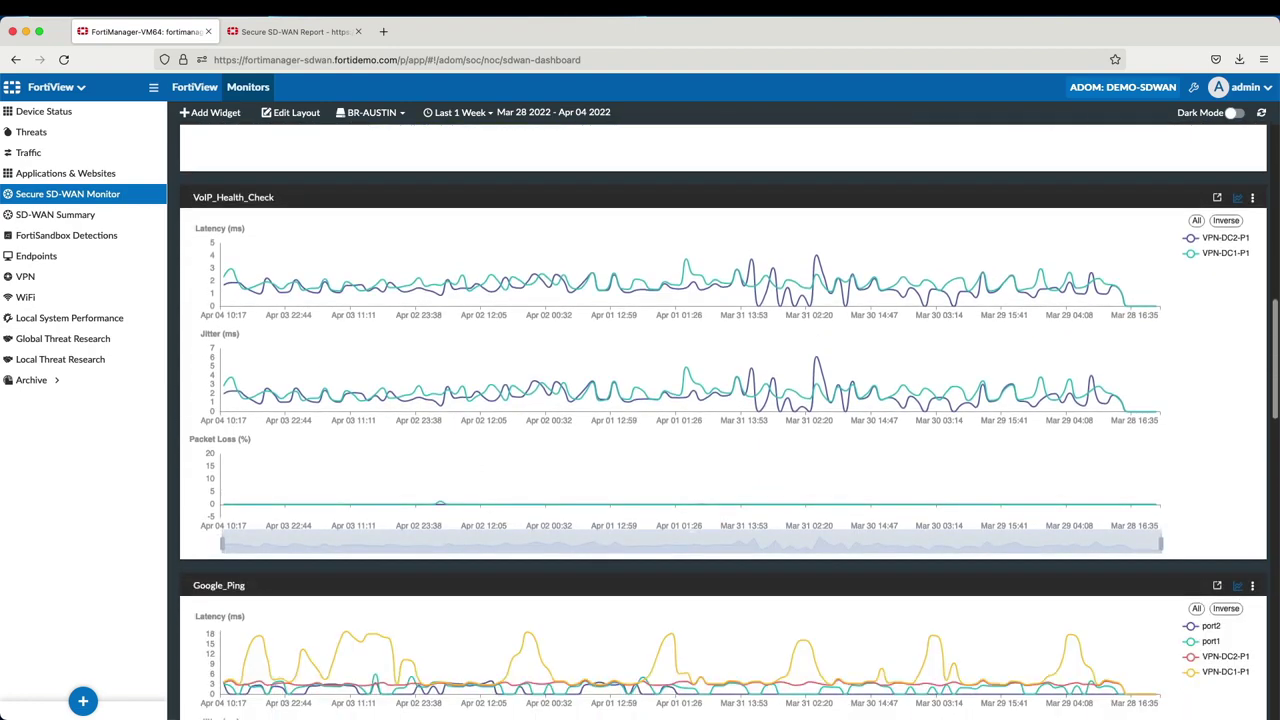
scroll(1143, 388, down, 2)
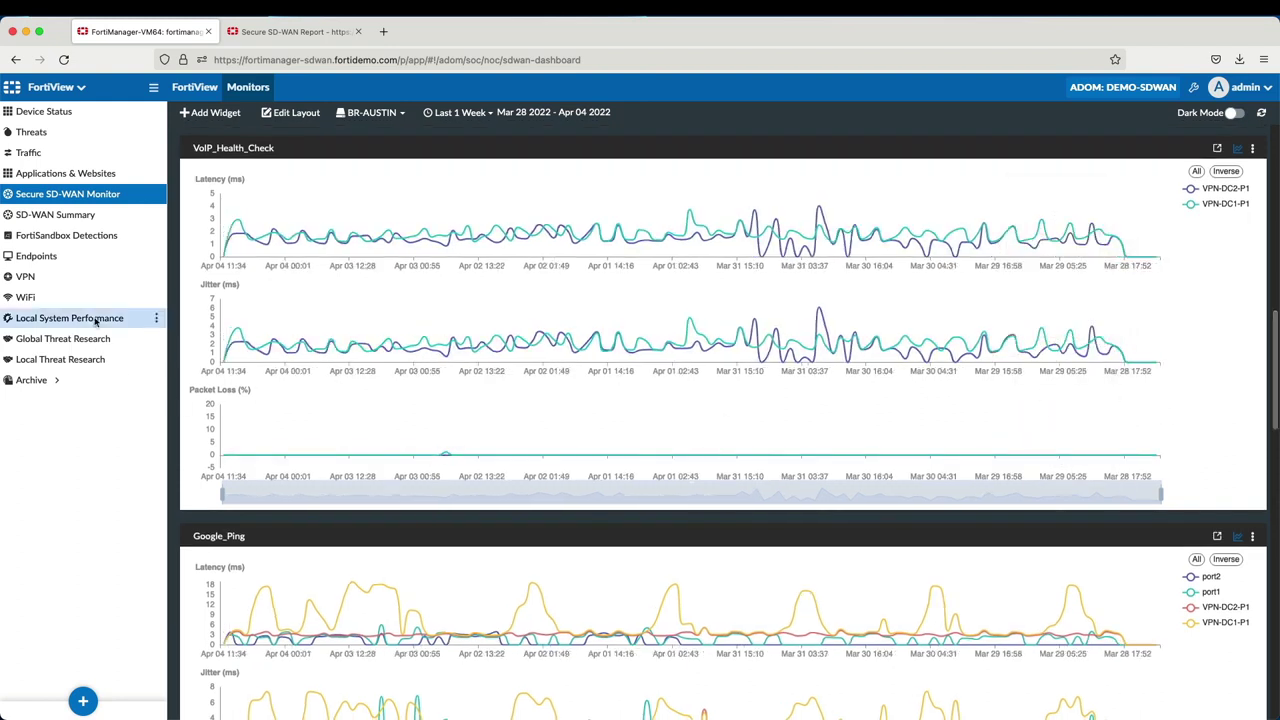
Show the SD-WAN Summary dashboard, list the Major Alerts devices, and review the SLA issues and the remaining widgets.
click(62, 216)
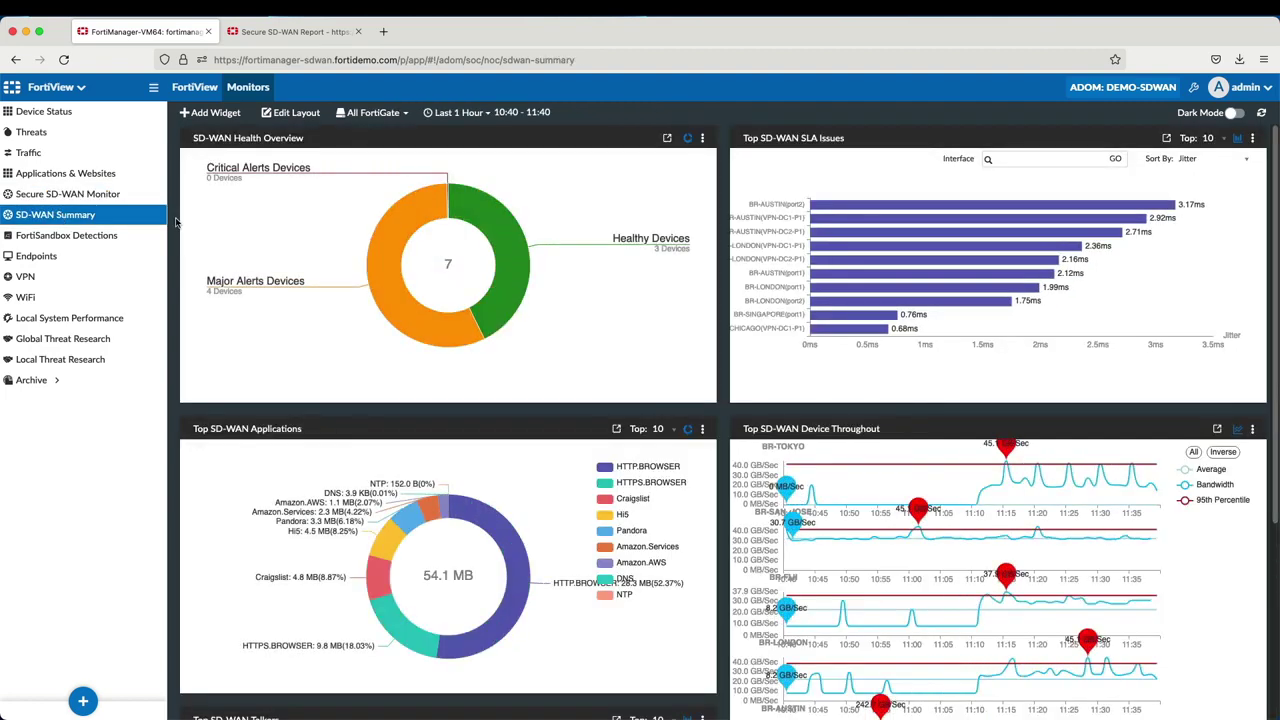
click(383, 260)
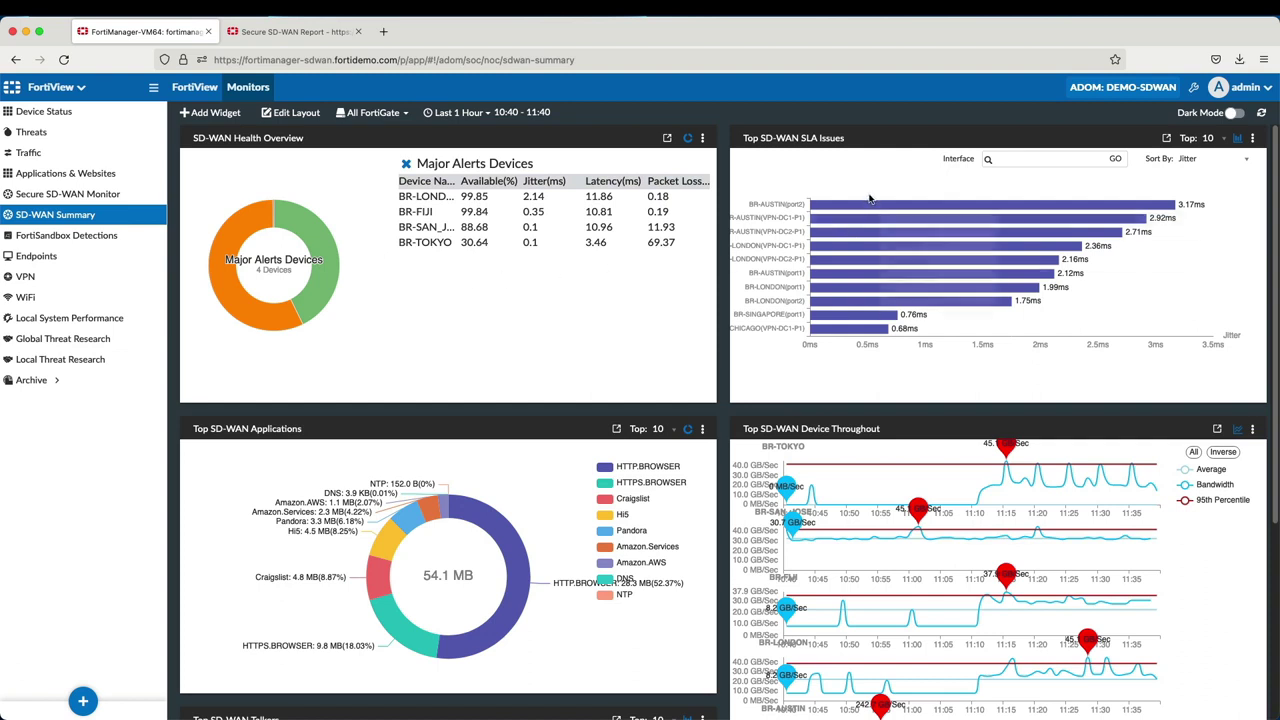
mouse_move(949, 295)
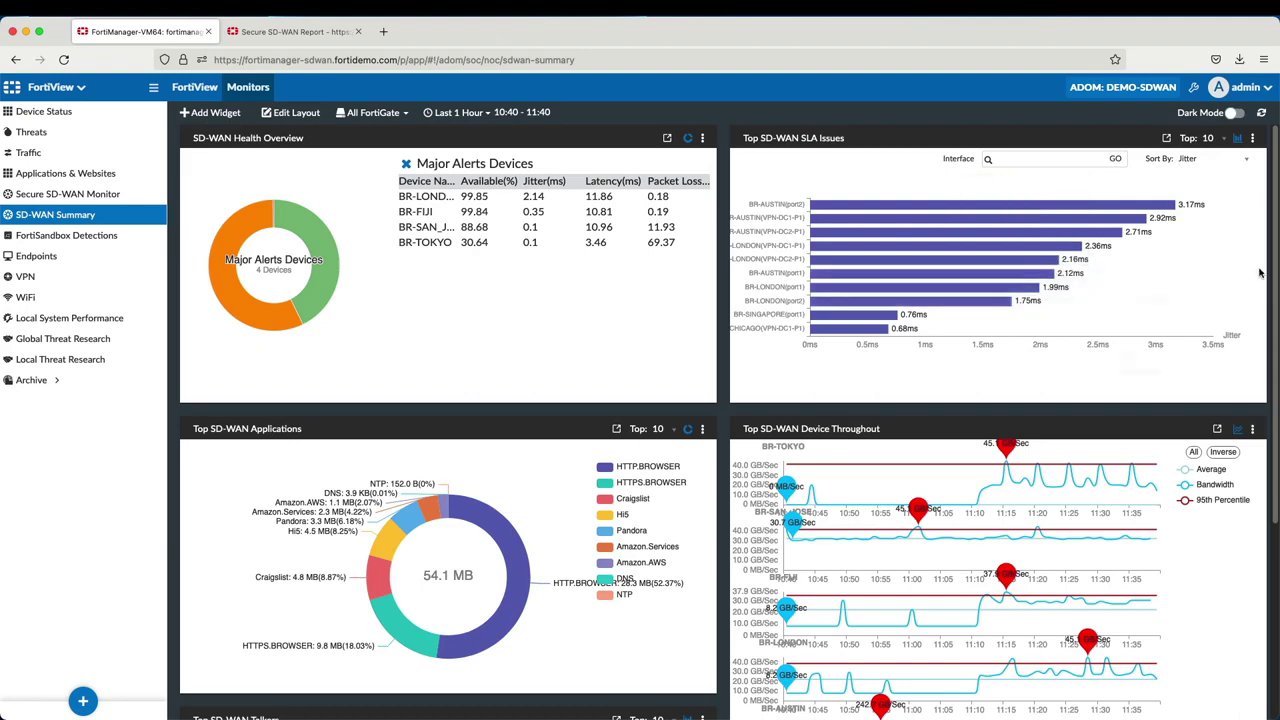
scroll(1274, 317, down, 1)
scroll(1274, 317, down, 5)
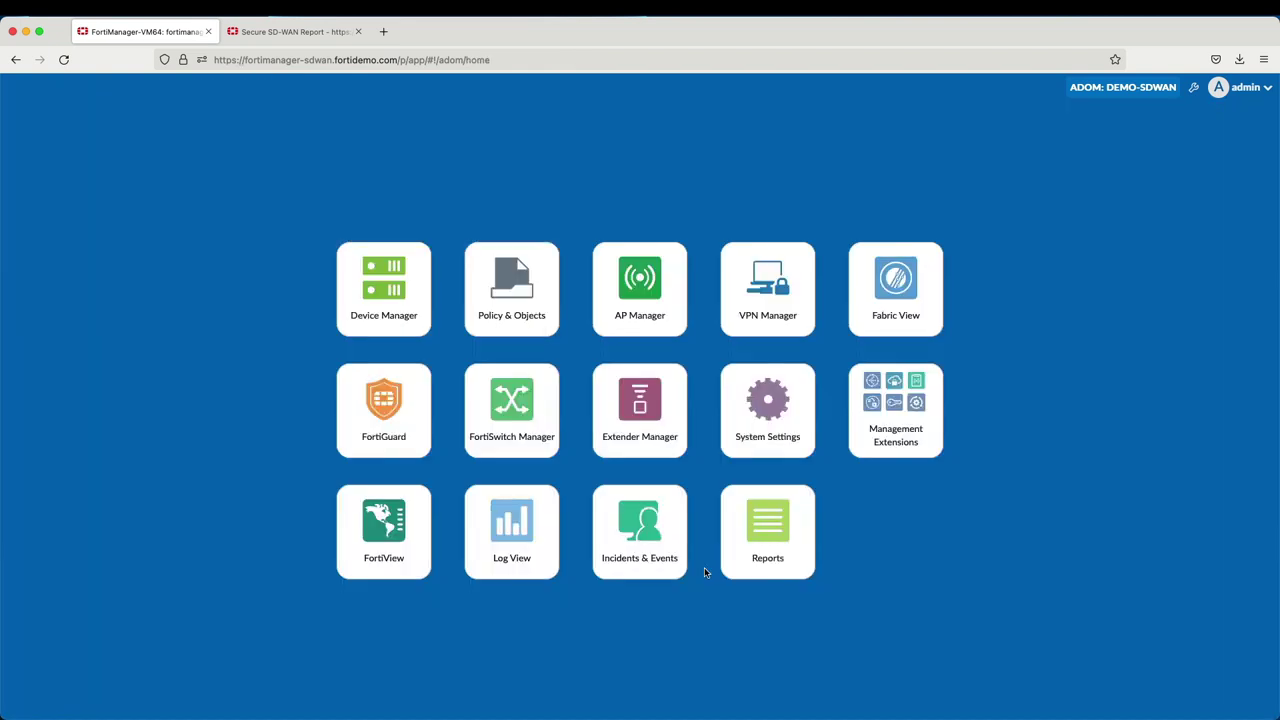
Go to Reports and look through the report list, templates, chart library, macro library and datasets.
click(736, 550)
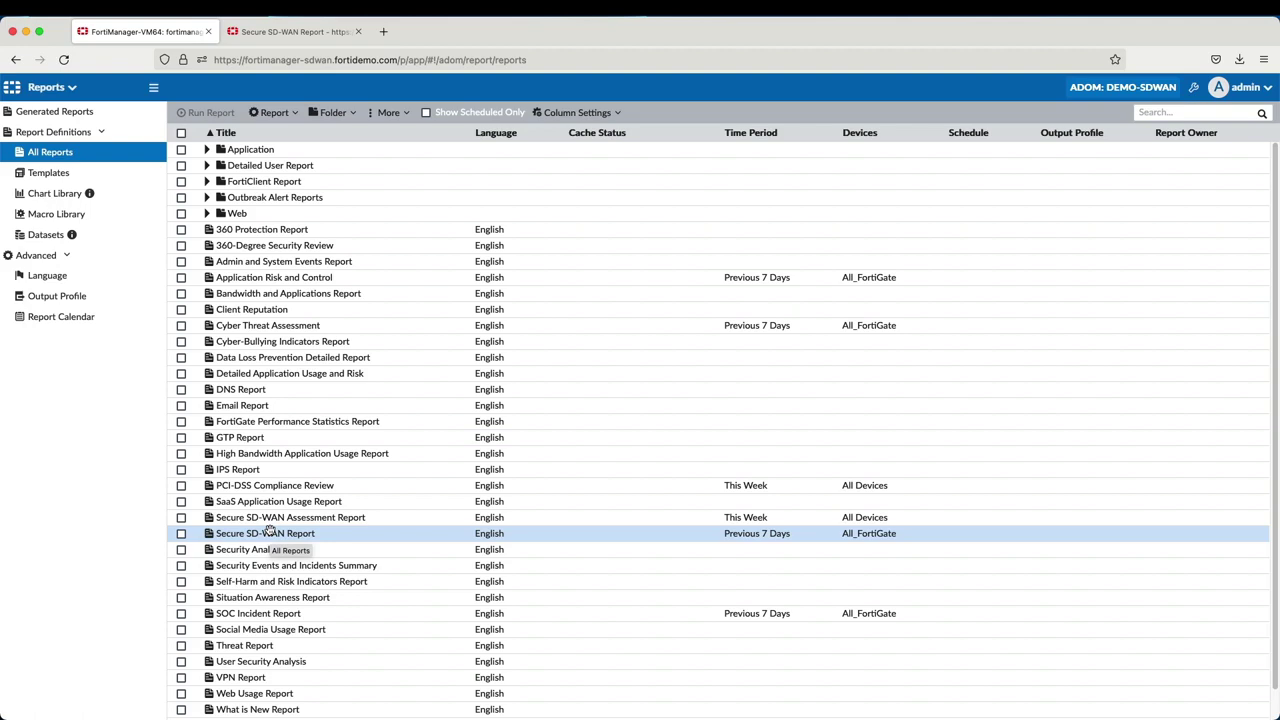
click(49, 176)
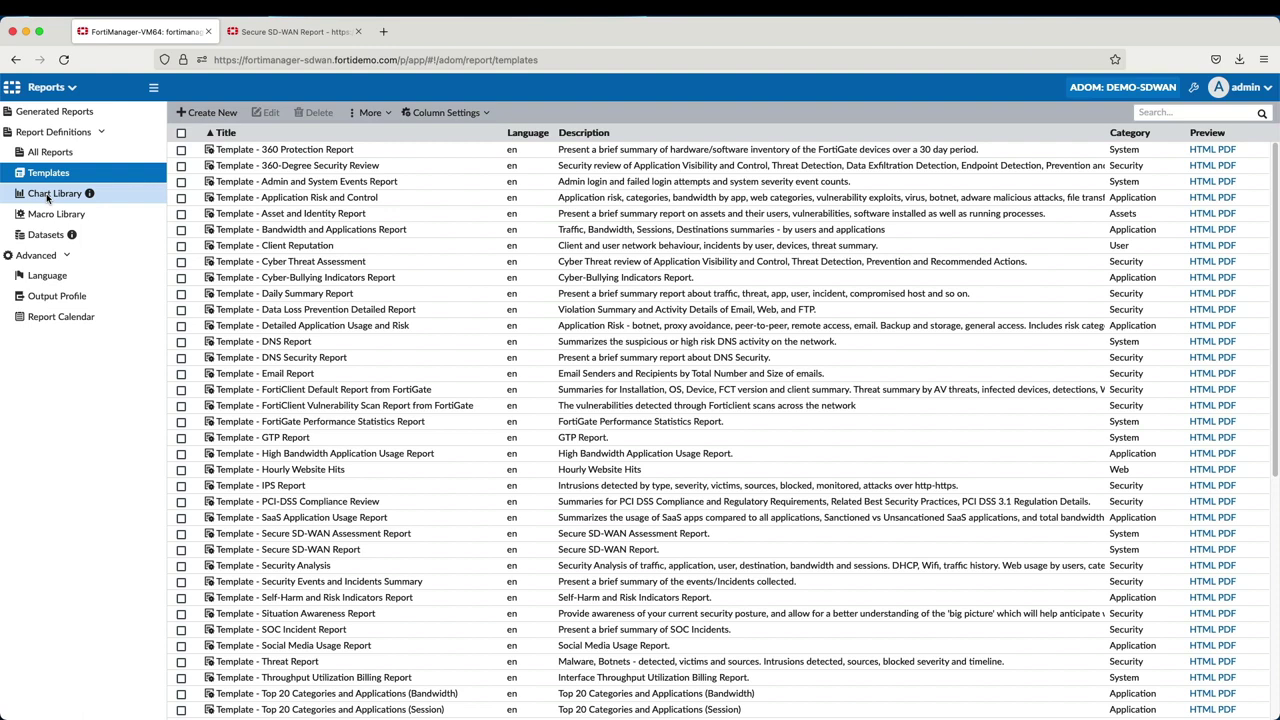
click(47, 197)
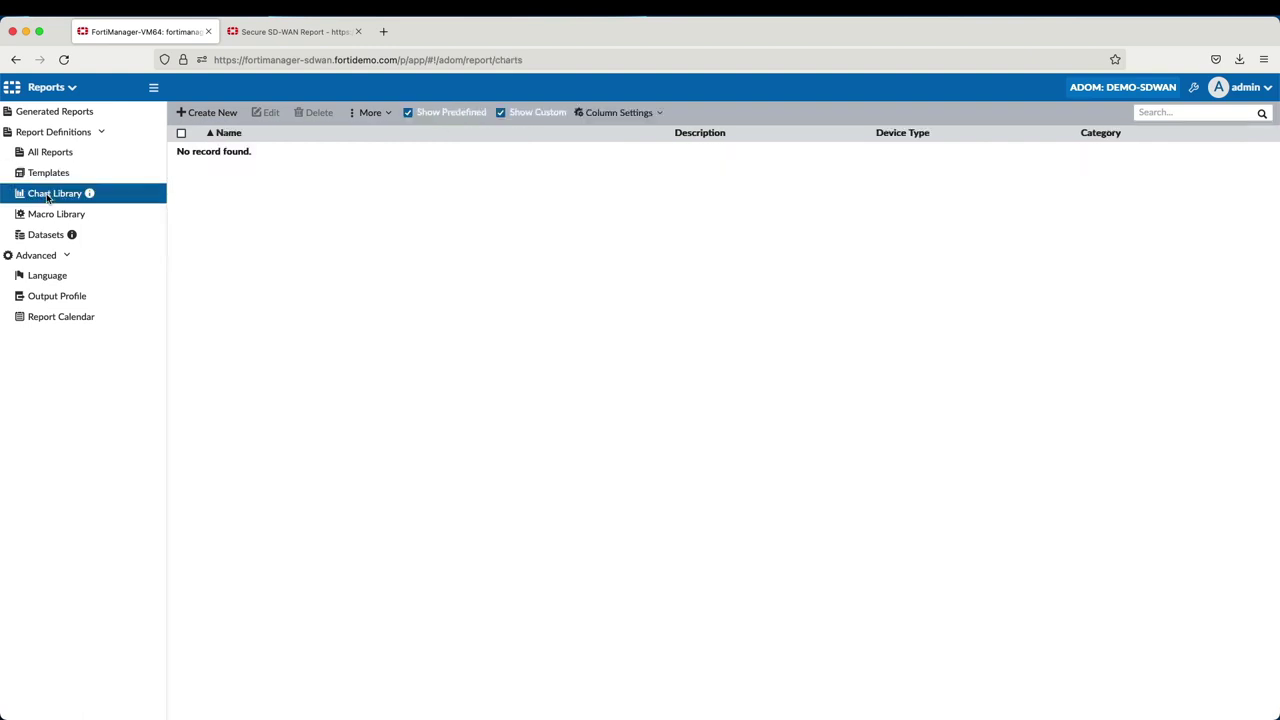
click(52, 216)
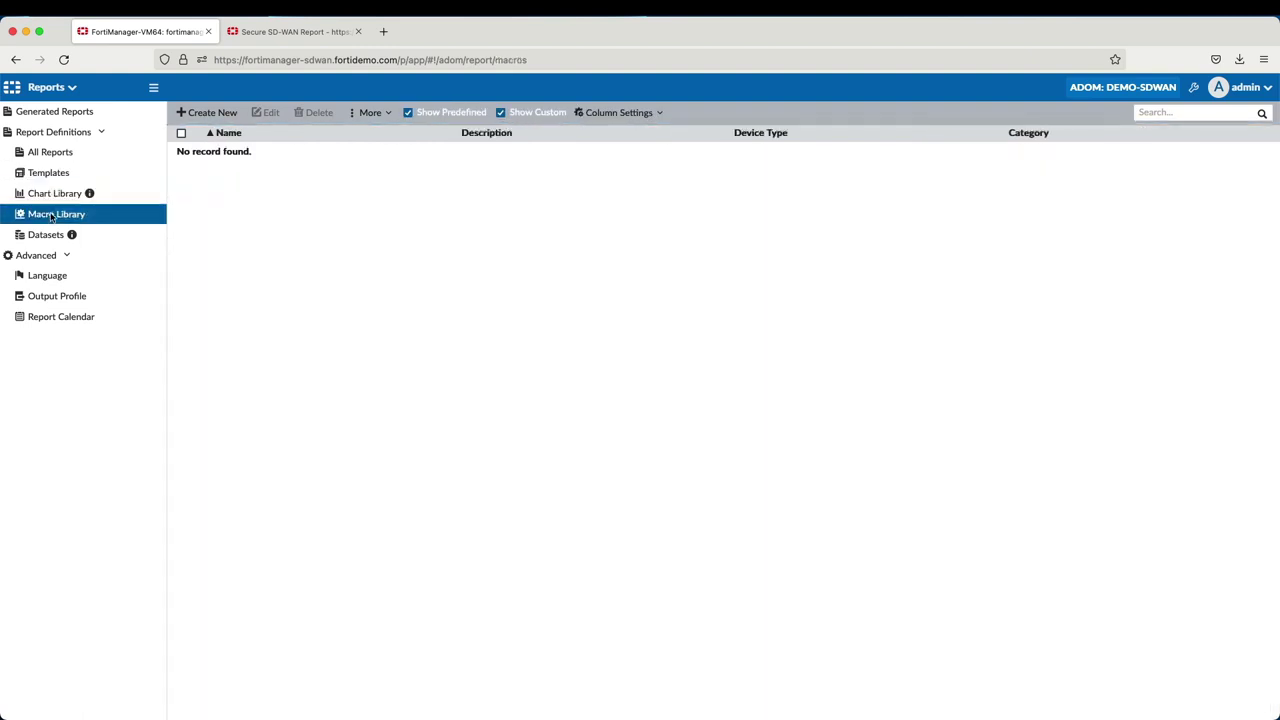
click(46, 237)
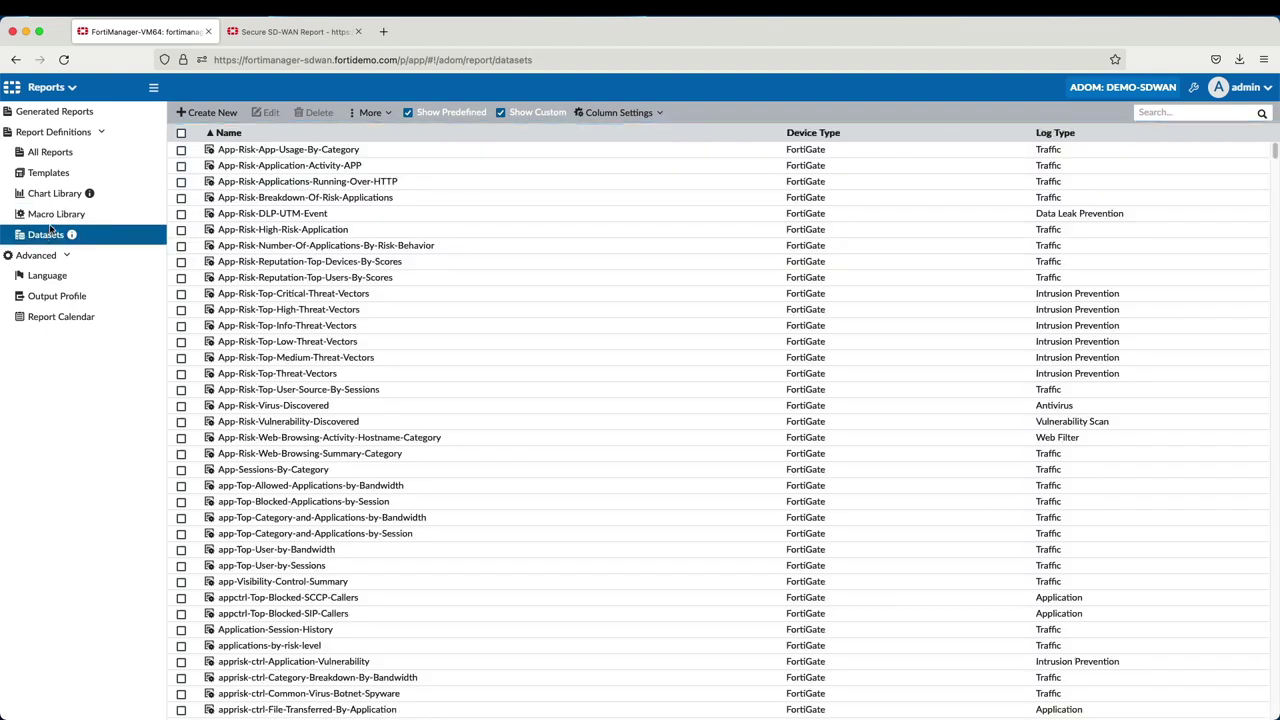
Open the Secure SD-WAN Report definition from the full report list and review its layout in the report editor.
click(48, 153)
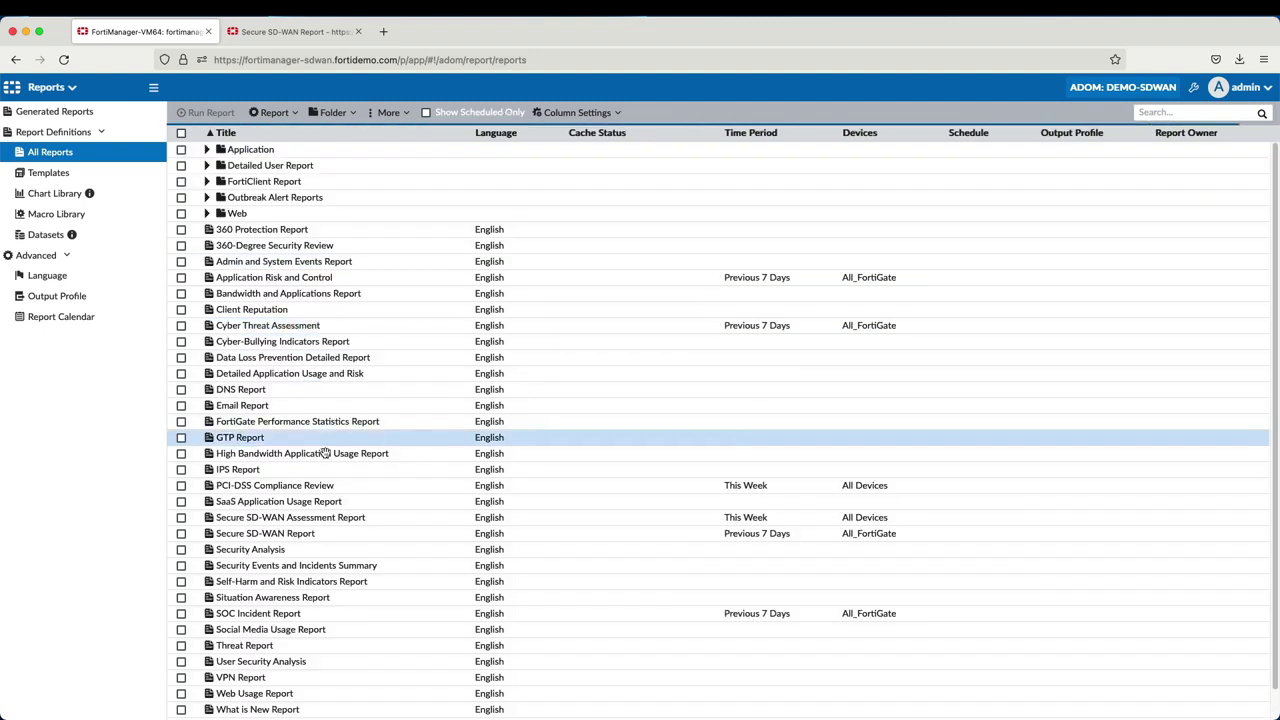
double_click(303, 538)
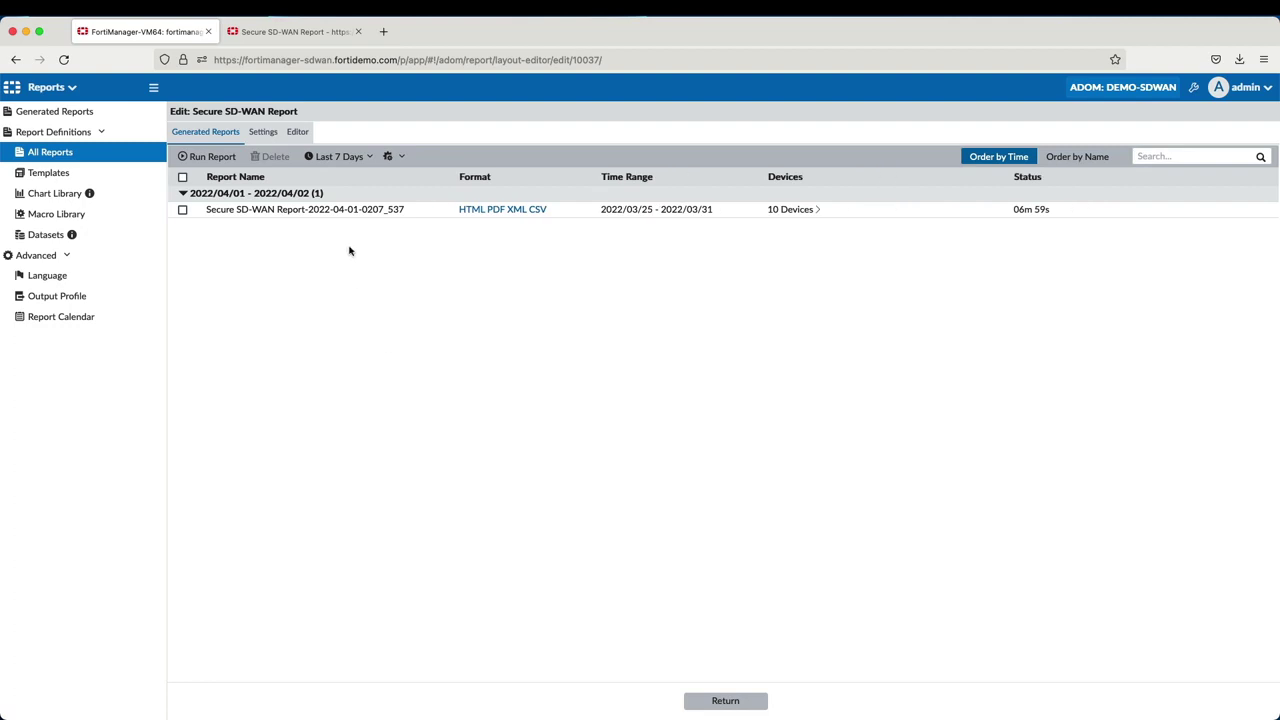
click(298, 132)
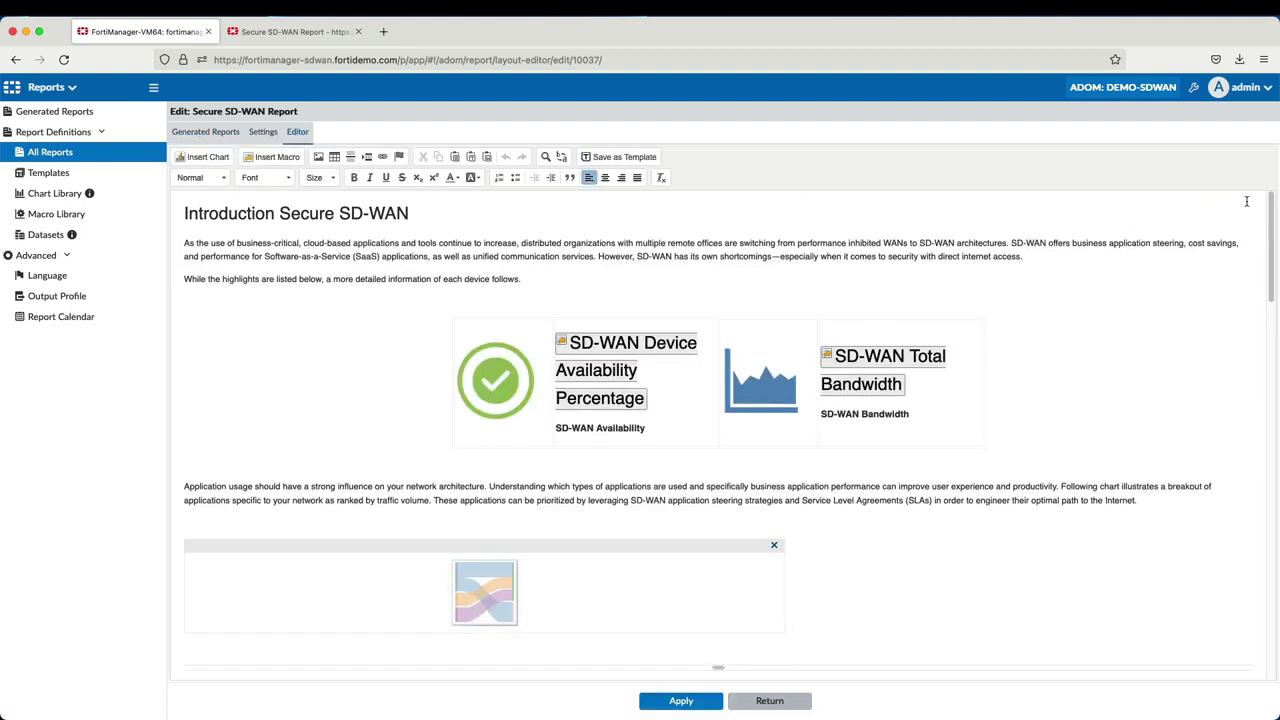
scroll(1262, 204, down, 5)
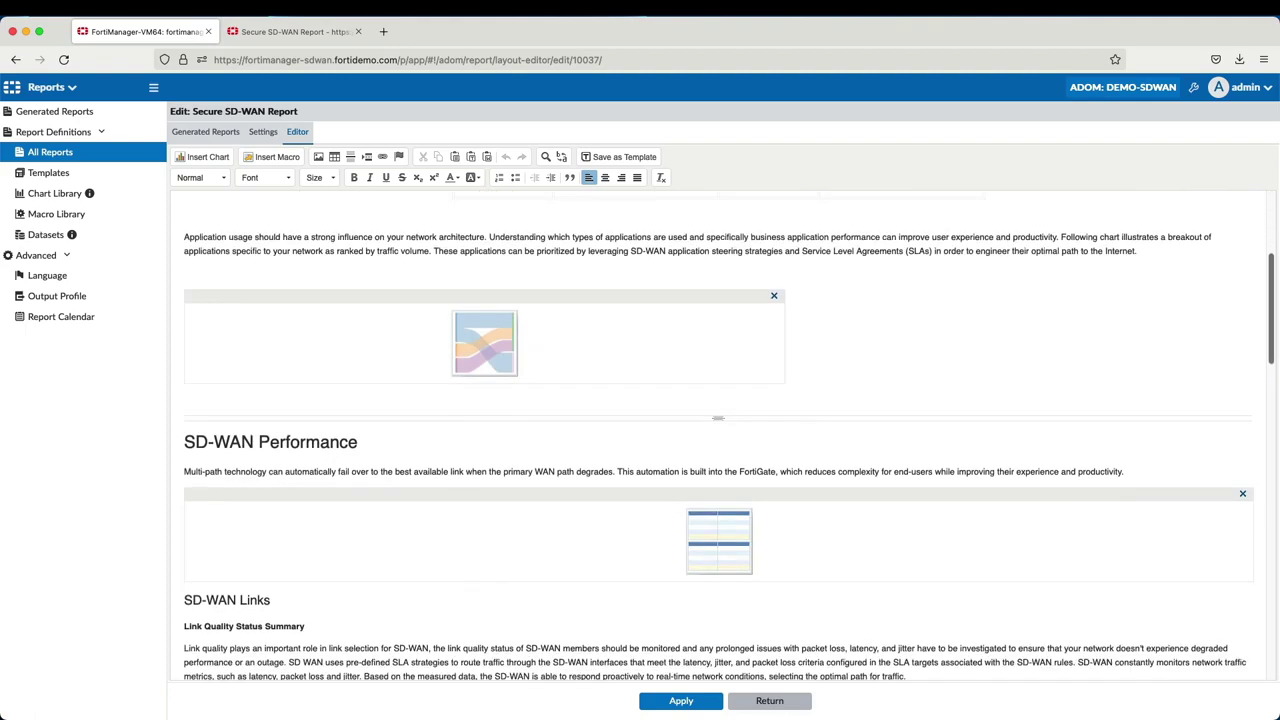
scroll(719, 435, down, 15)
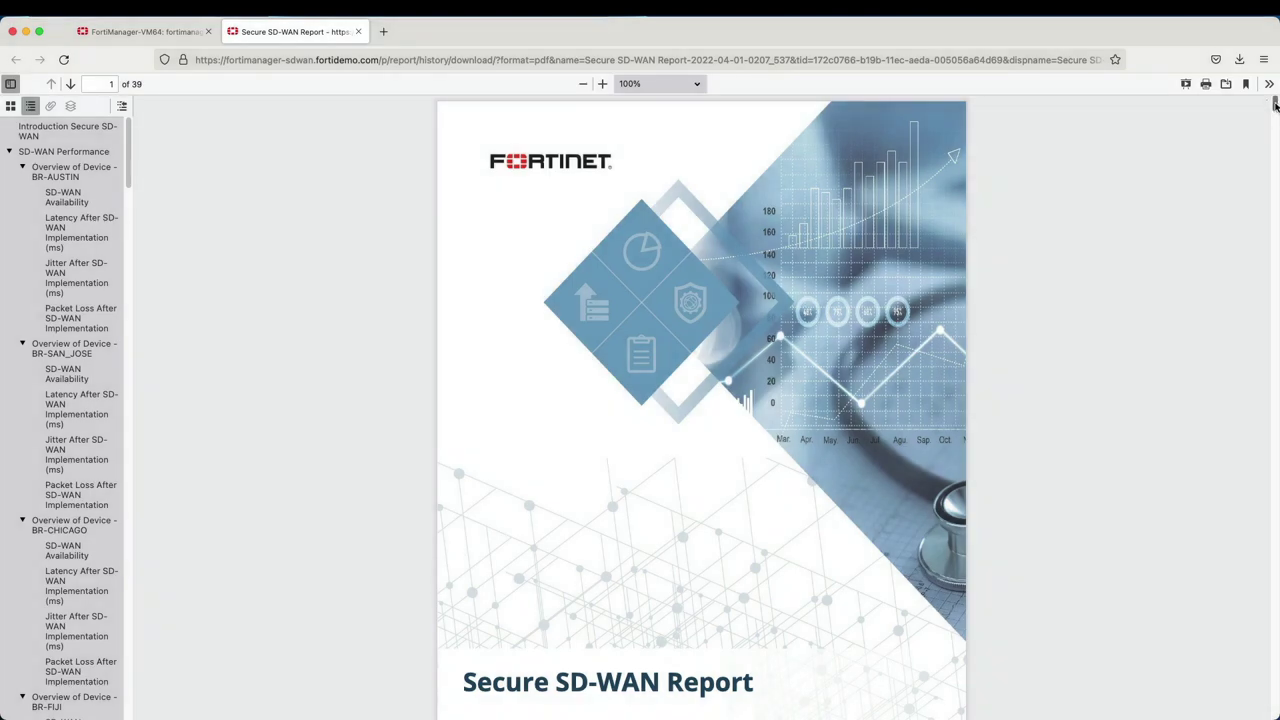
Read through the generated Secure SD-WAN Report PDF, from the table of contents to the per-device availability, SLA and bandwidth charts.
scroll(1275, 111, down, 3)
scroll(1275, 111, down, 10)
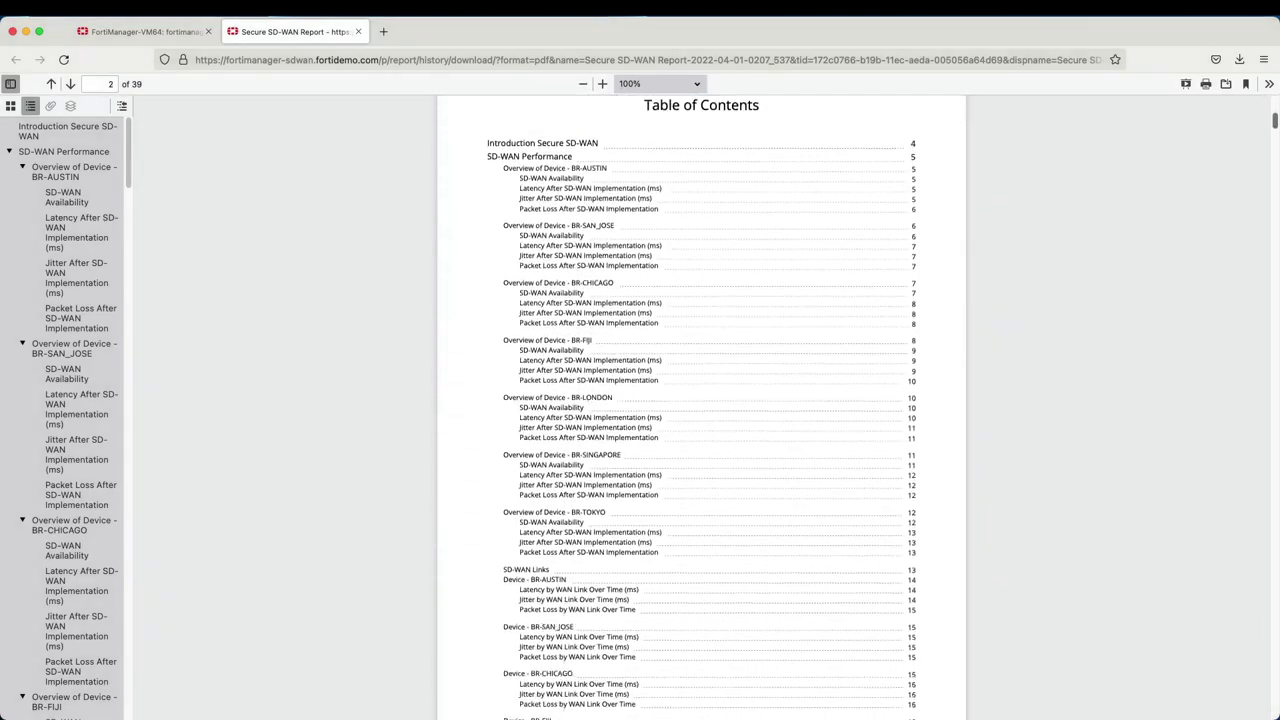
scroll(700, 400, down, 17)
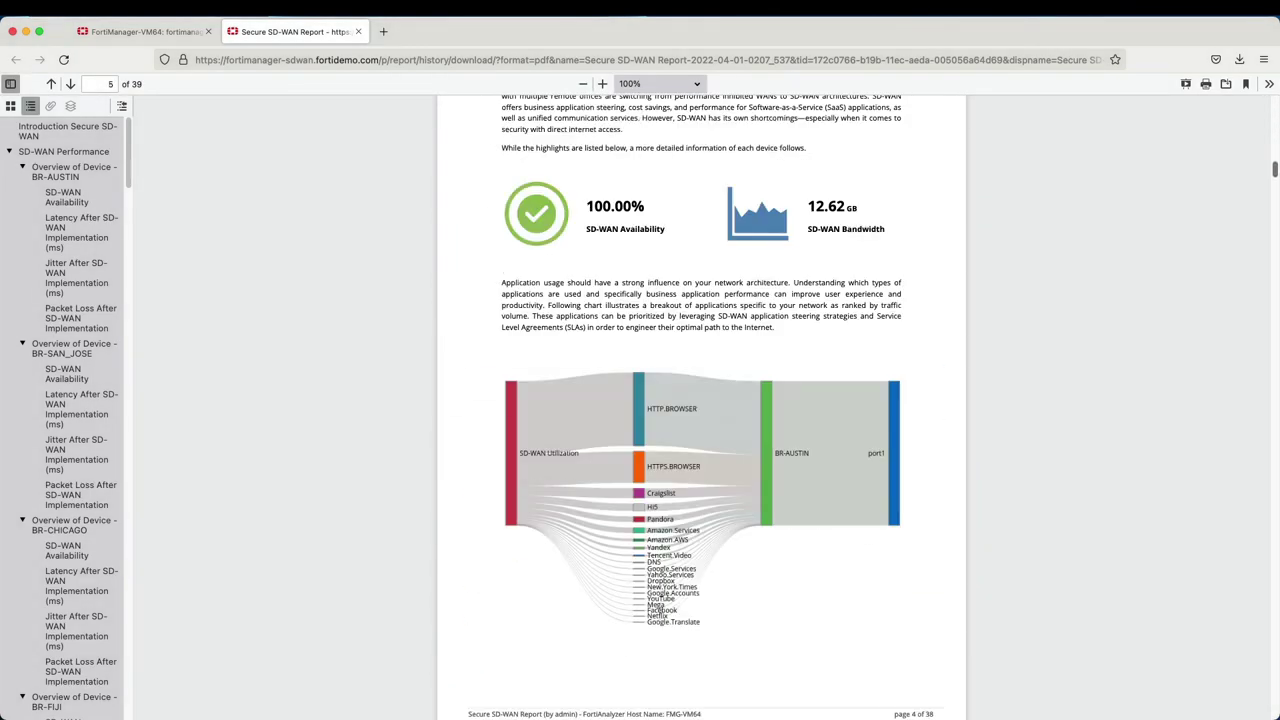
scroll(700, 400, up, 1)
scroll(700, 400, down, 14)
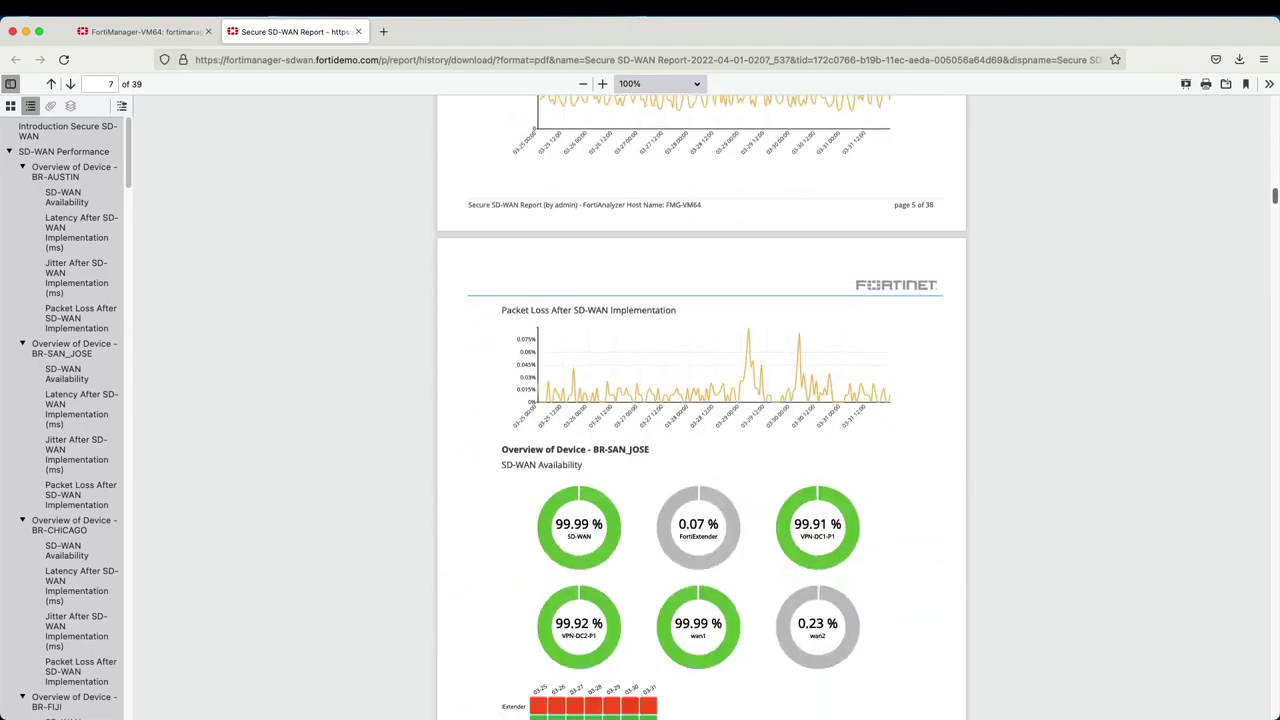
scroll(700, 400, down, 20)
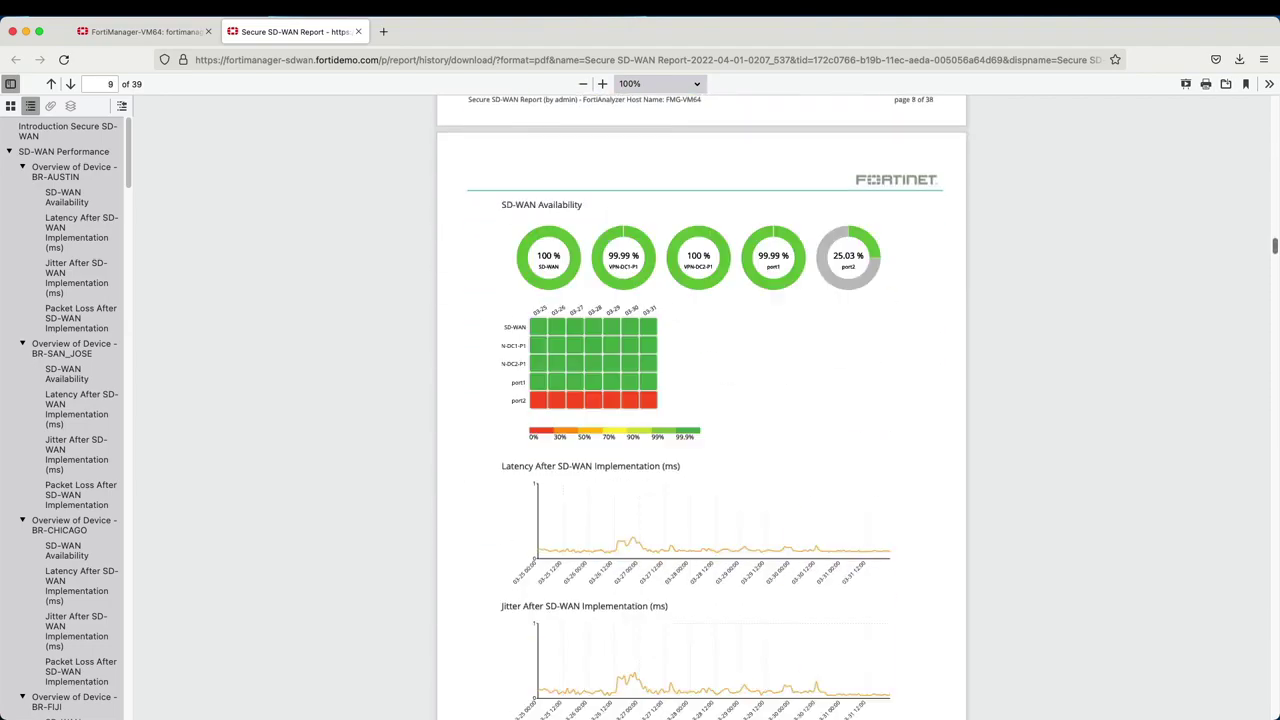
scroll(700, 400, down, 20)
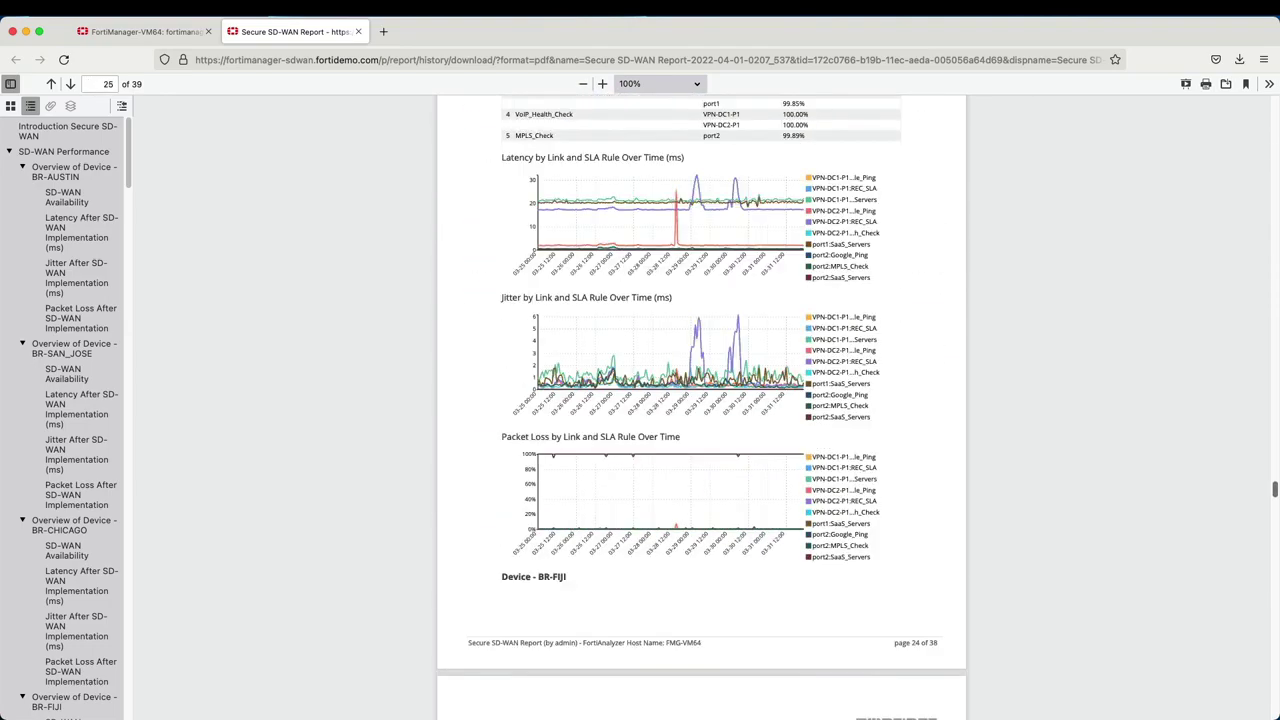
scroll(700, 400, down, 20)
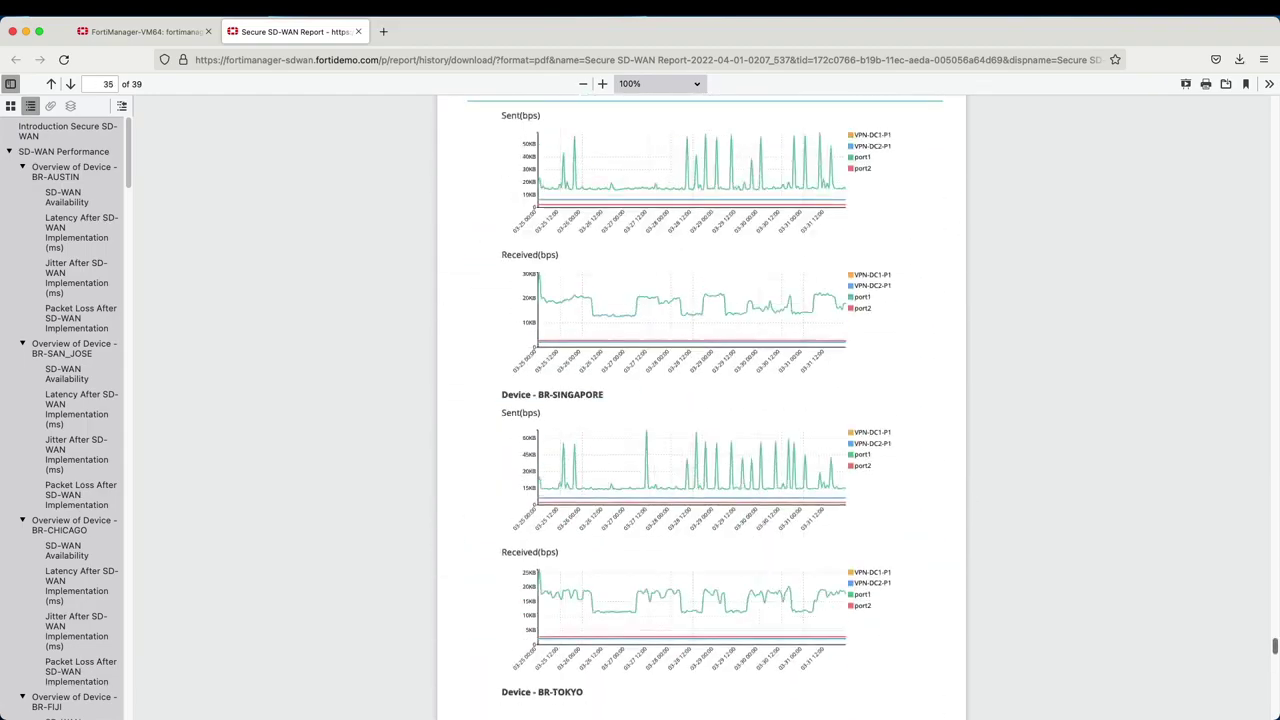
scroll(700, 400, down, 20)
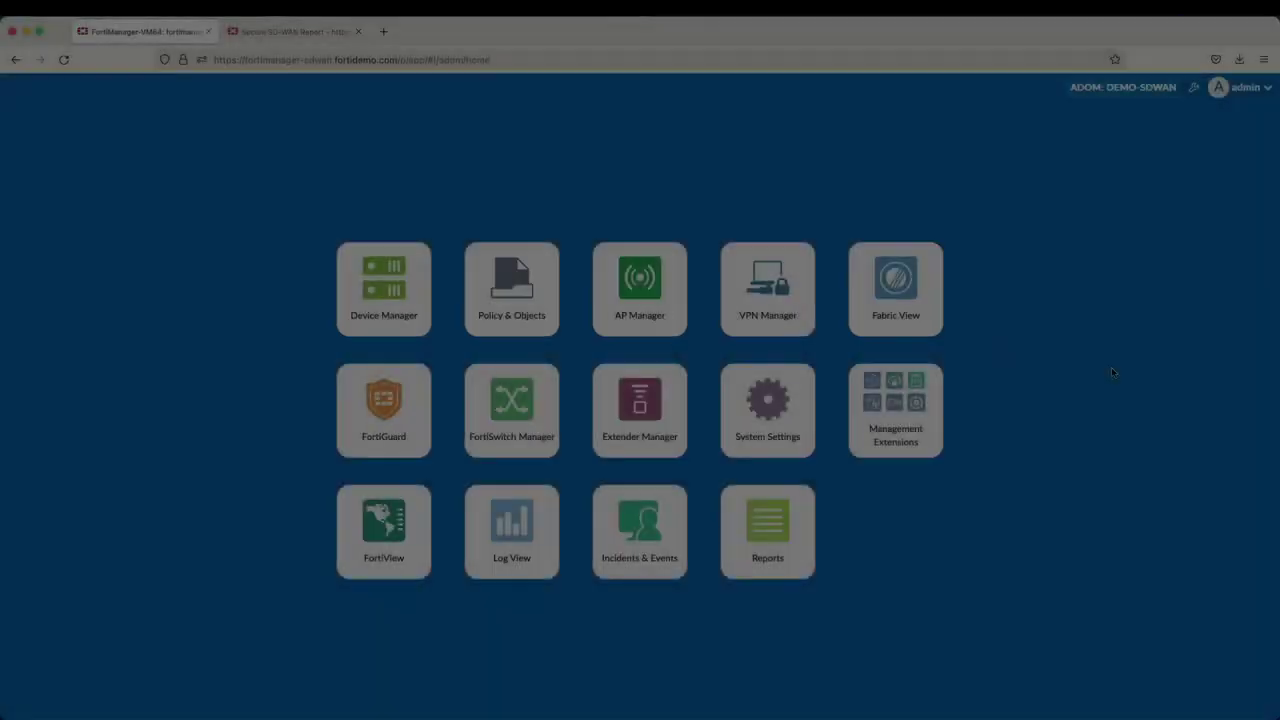